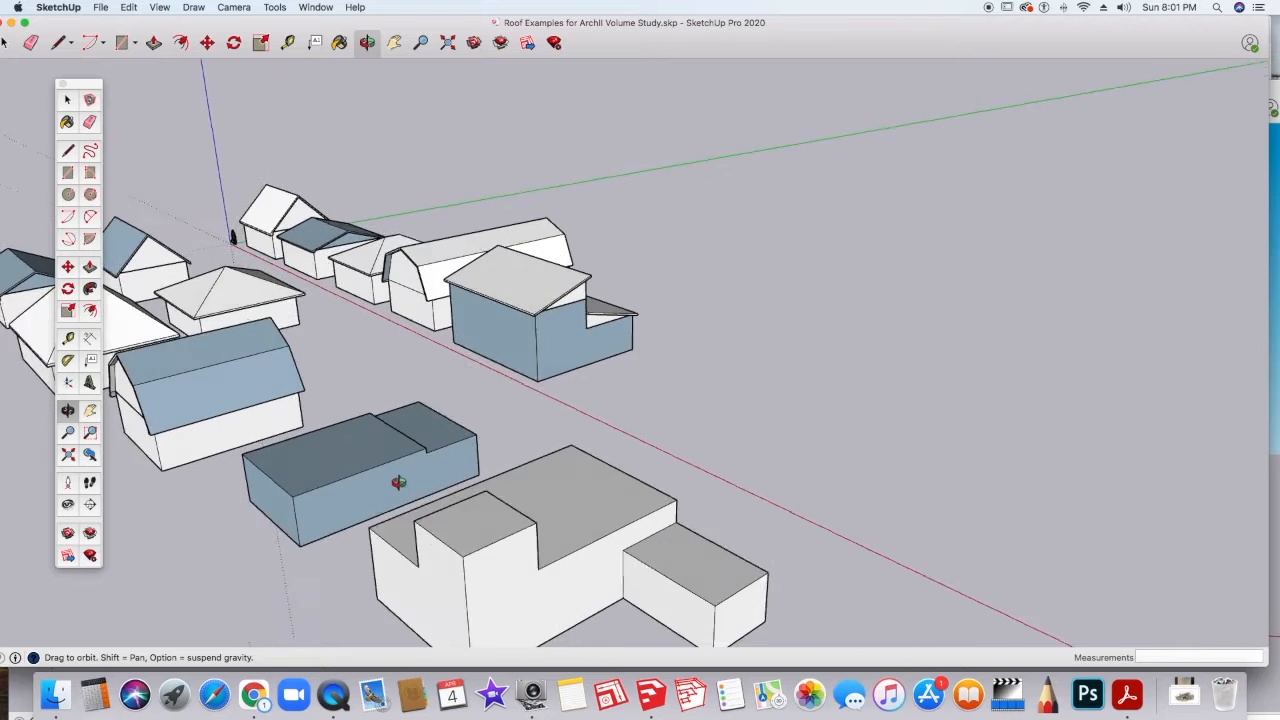
# Place a 6:12 pitch protractor guide from the near top corner of the flat-roofed blue building, aligned with its long wall's top edge.
pyautogui.scroll(3, 402, 480)
pyautogui.moveTo(724, 299); pyautogui.dragTo(566, 226, button='middle')
pyautogui.moveTo(412, 373); pyautogui.dragTo(634, 360, button='middle')
pyautogui.scroll(3, 483, 446)
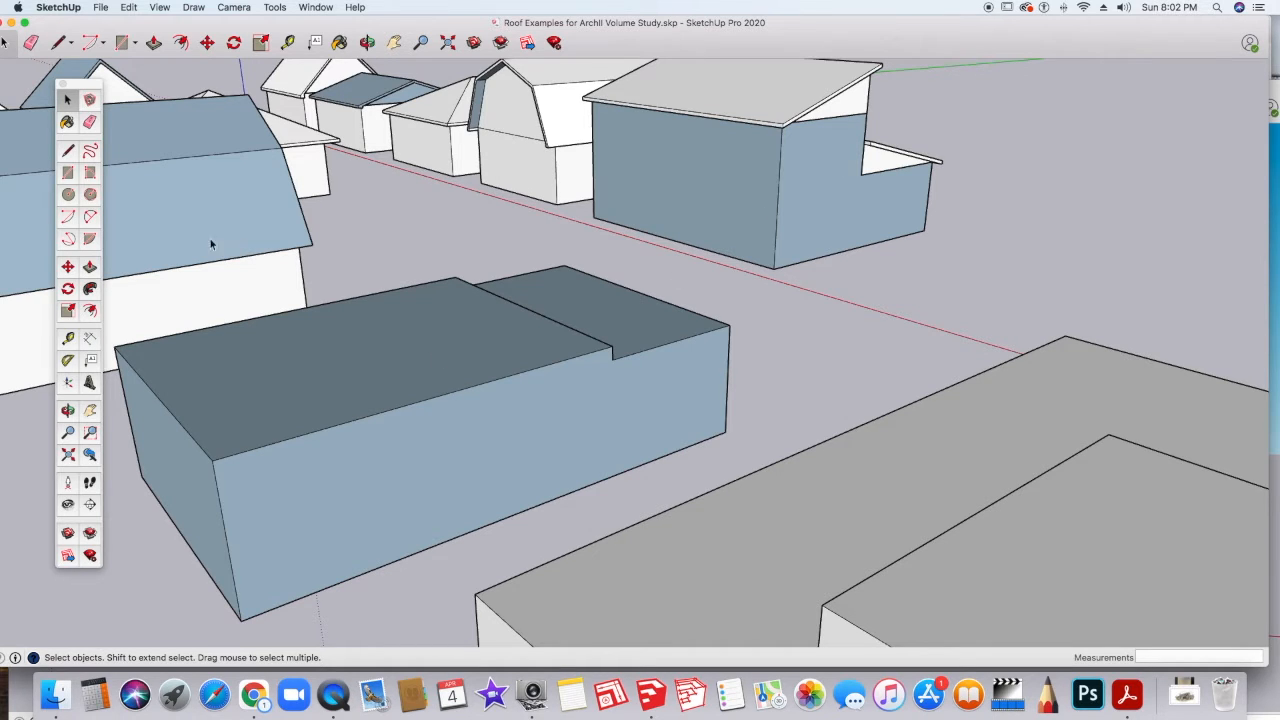
pyautogui.scroll(3, 595, 349)
pyautogui.scroll(-3, 594, 348)
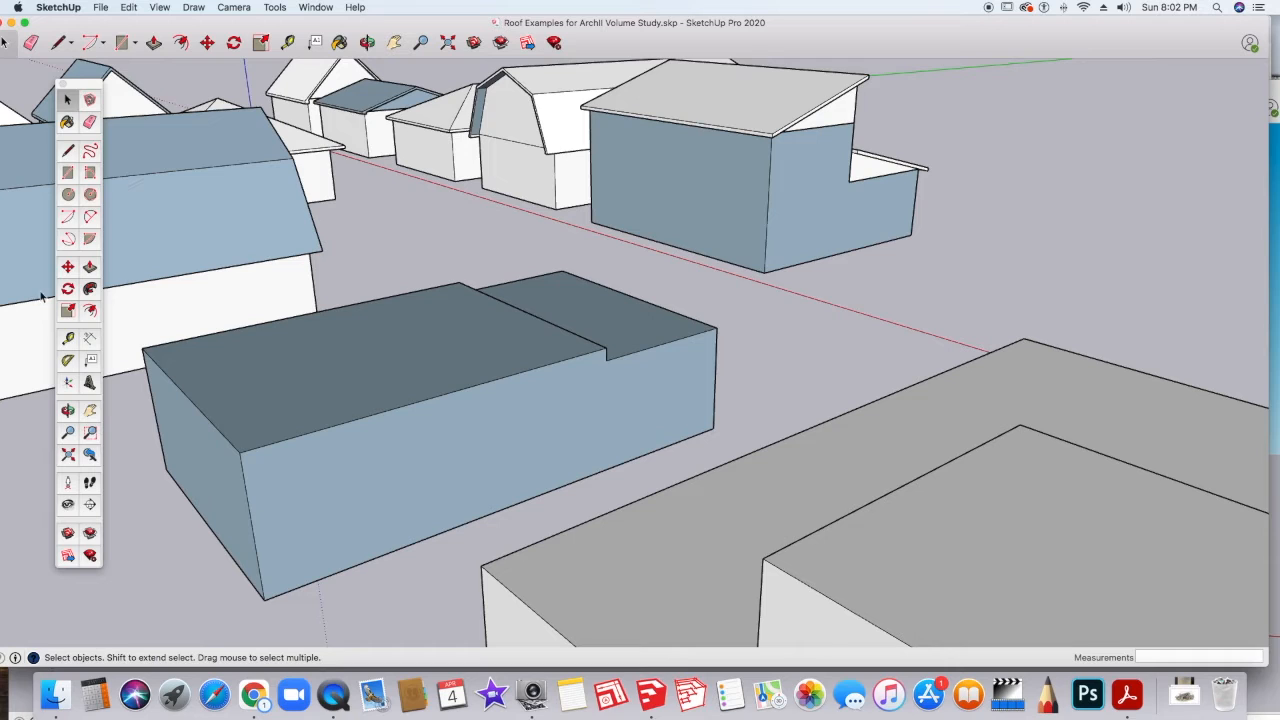
pyautogui.click(68, 361)
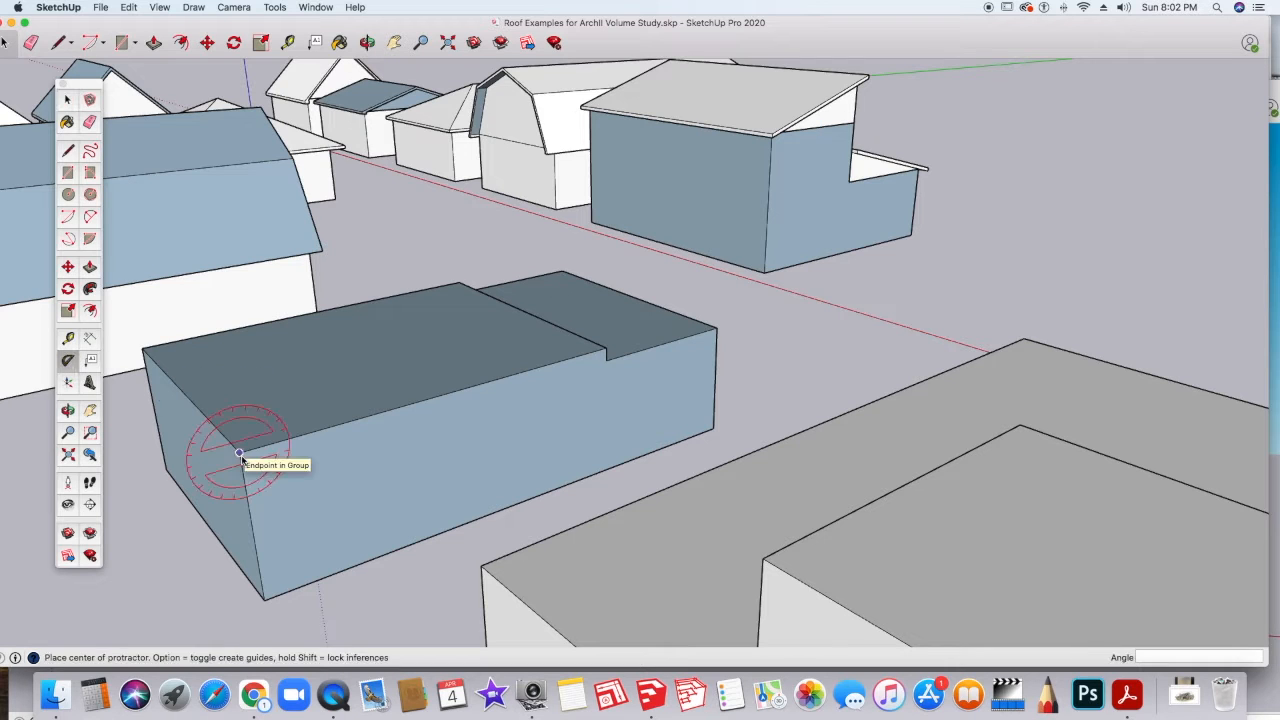
pyautogui.click(240, 455)
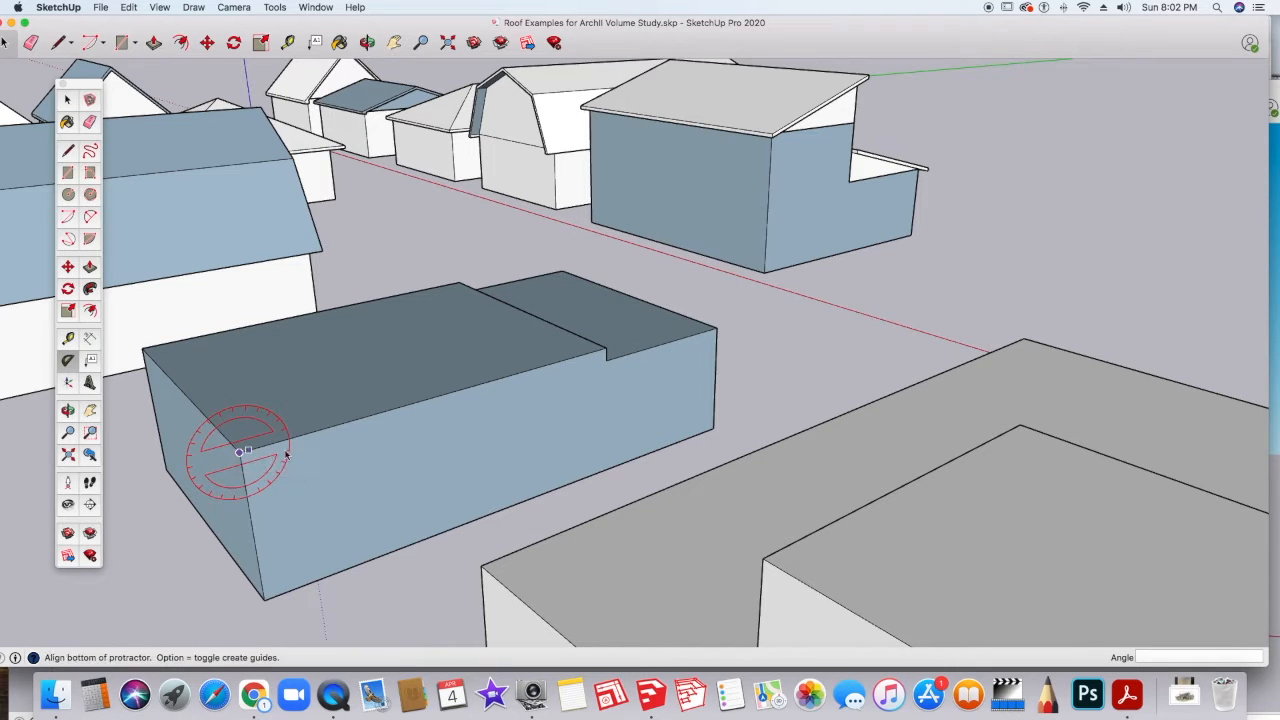
pyautogui.click(397, 416)
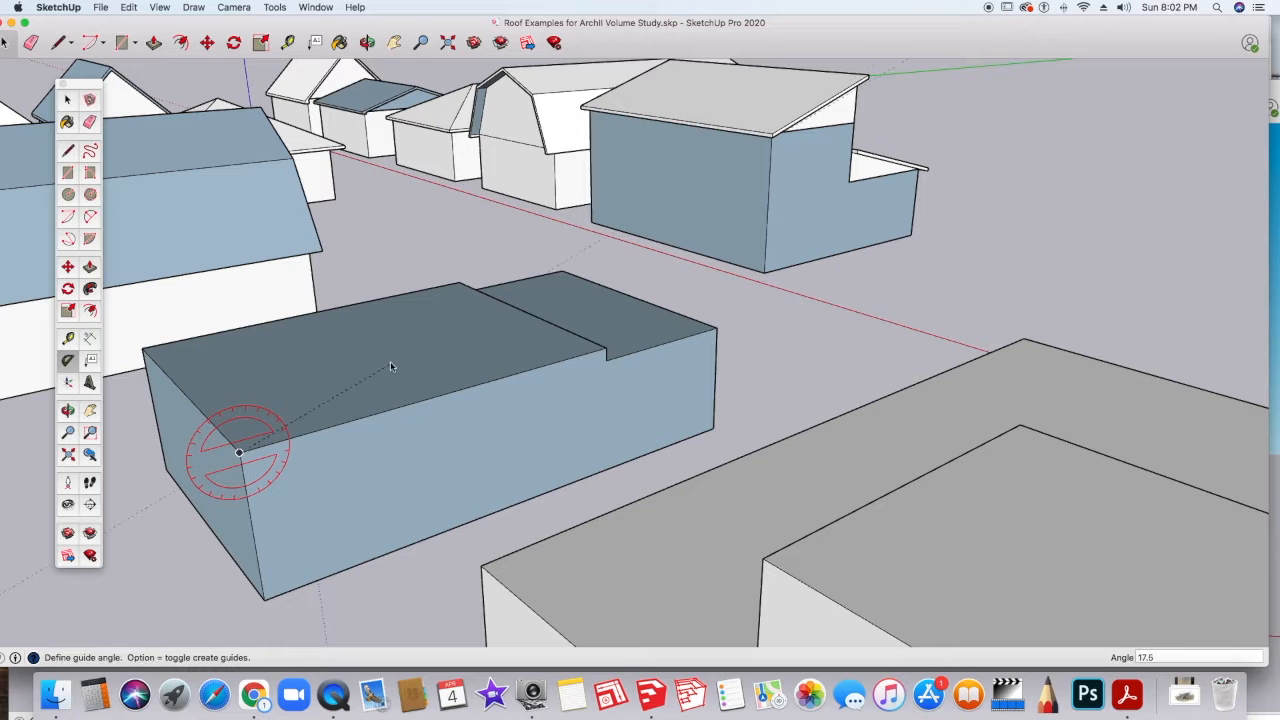
pyautogui.moveTo(383, 354); pyautogui.dragTo(266, 360, button='middle')
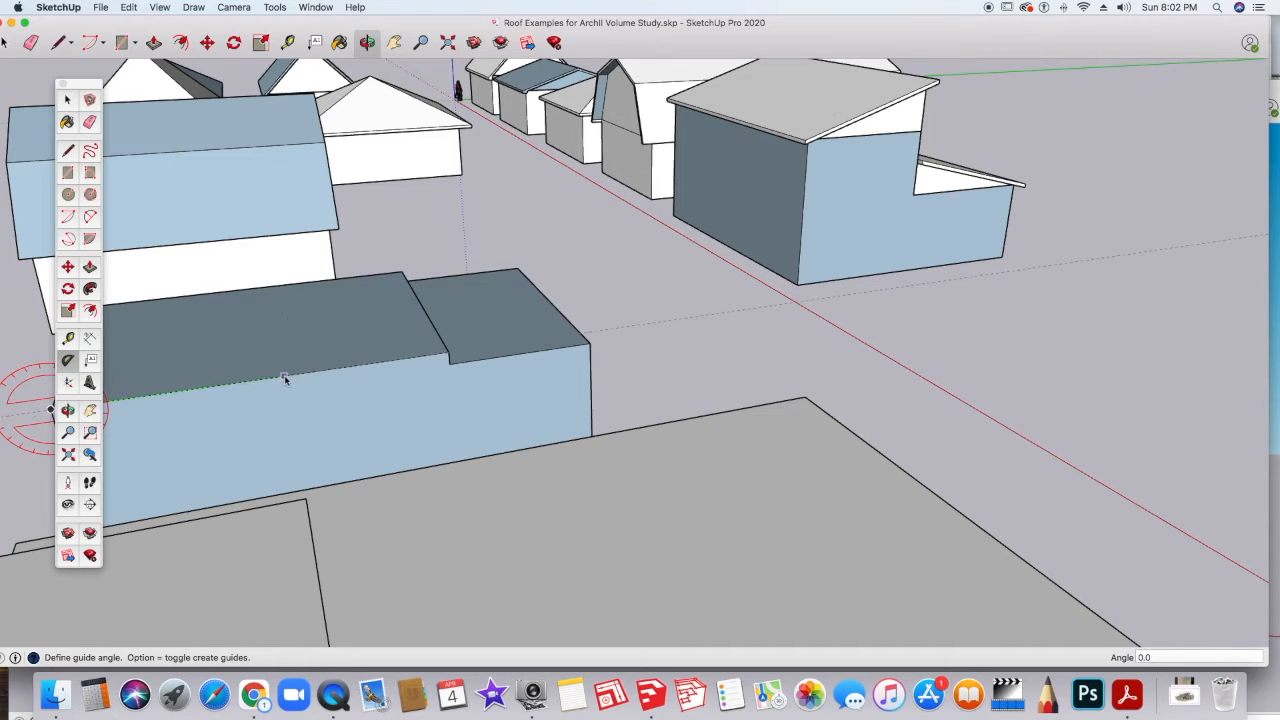
pyautogui.click(271, 314)
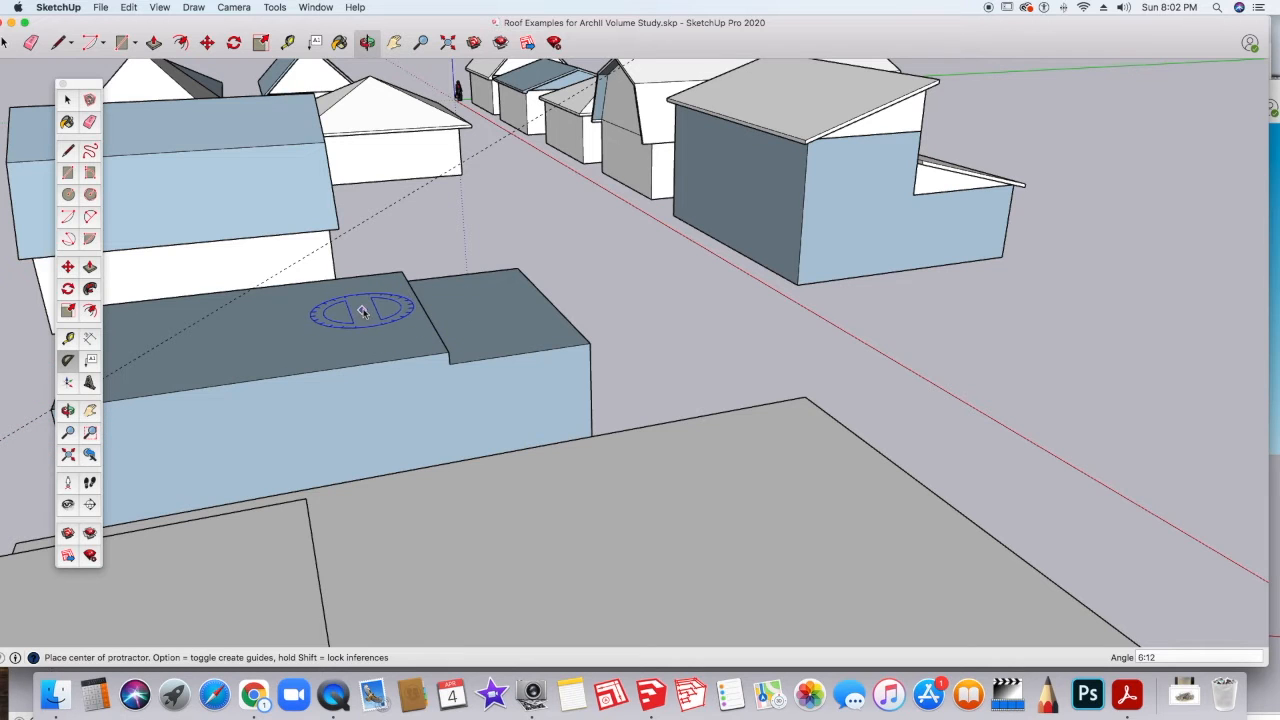
# Try a 4:12 pitch guide from the same near top corner of the flat-roofed blue building, and undo it.
pyautogui.scroll(-3, 452, 282)
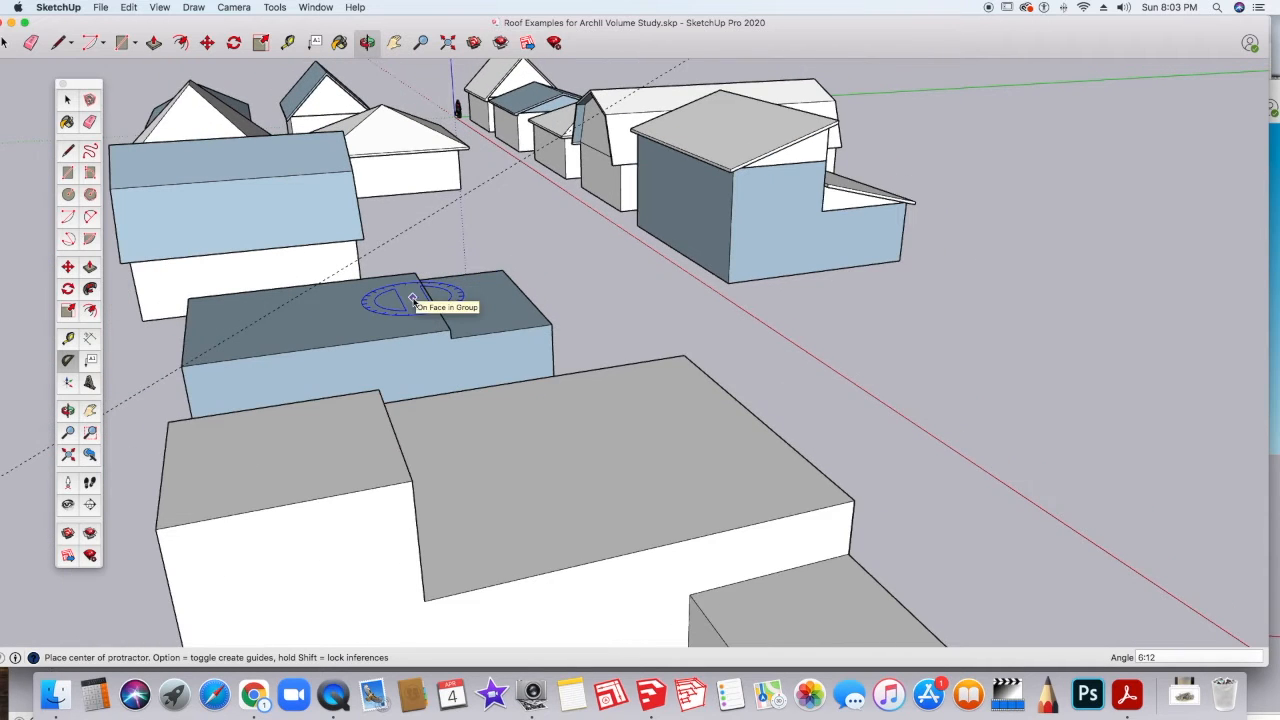
pyautogui.click(181, 366)
pyautogui.click(331, 344)
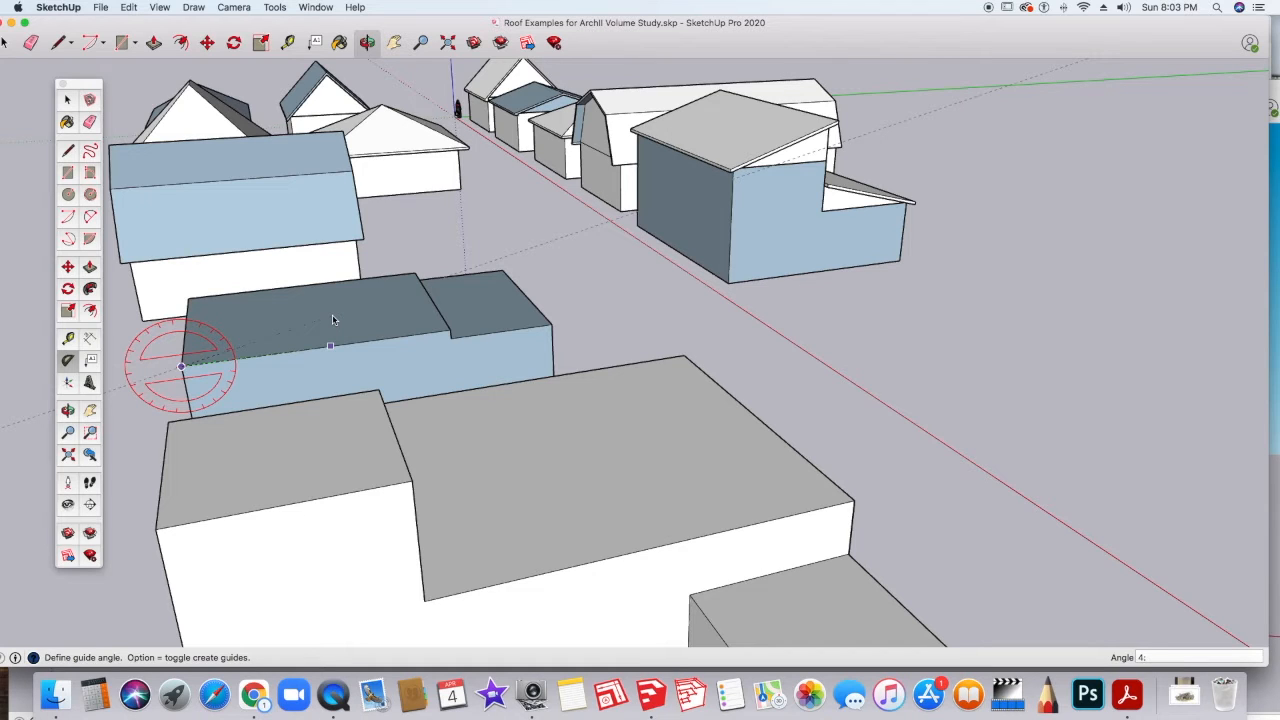
pyautogui.click(333, 320)
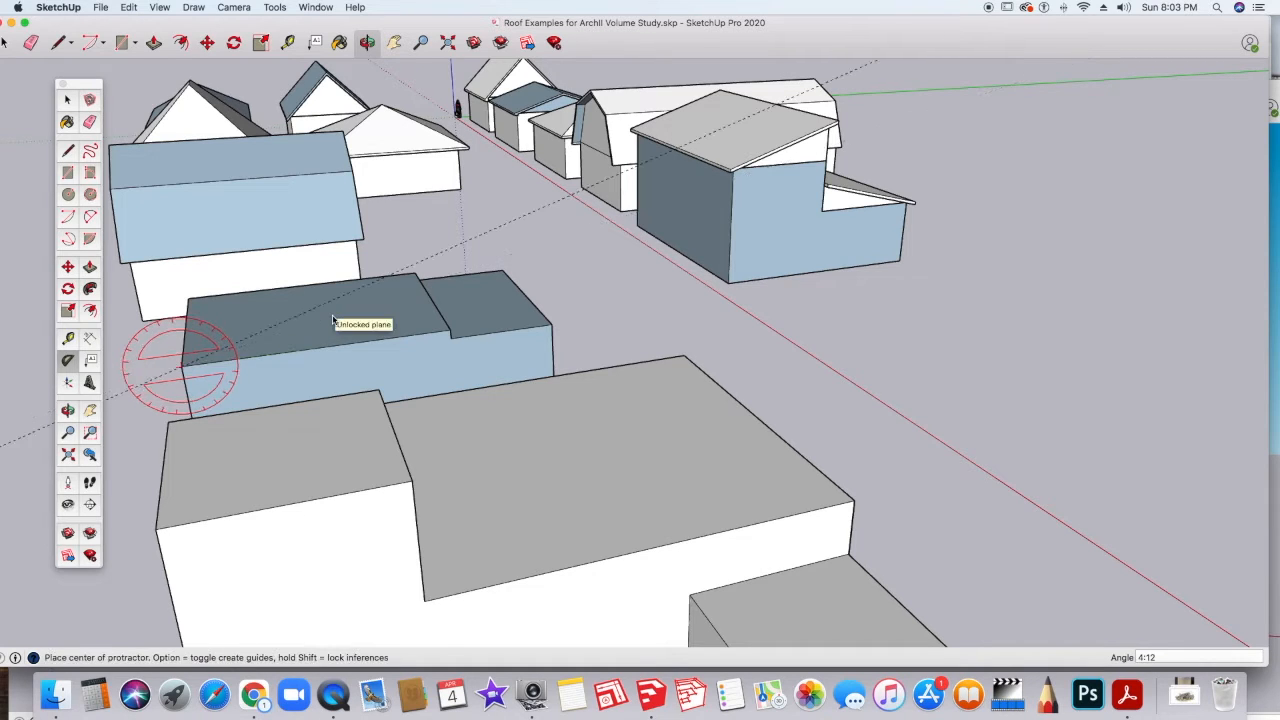
pyautogui.scroll(-2, 420, 306)
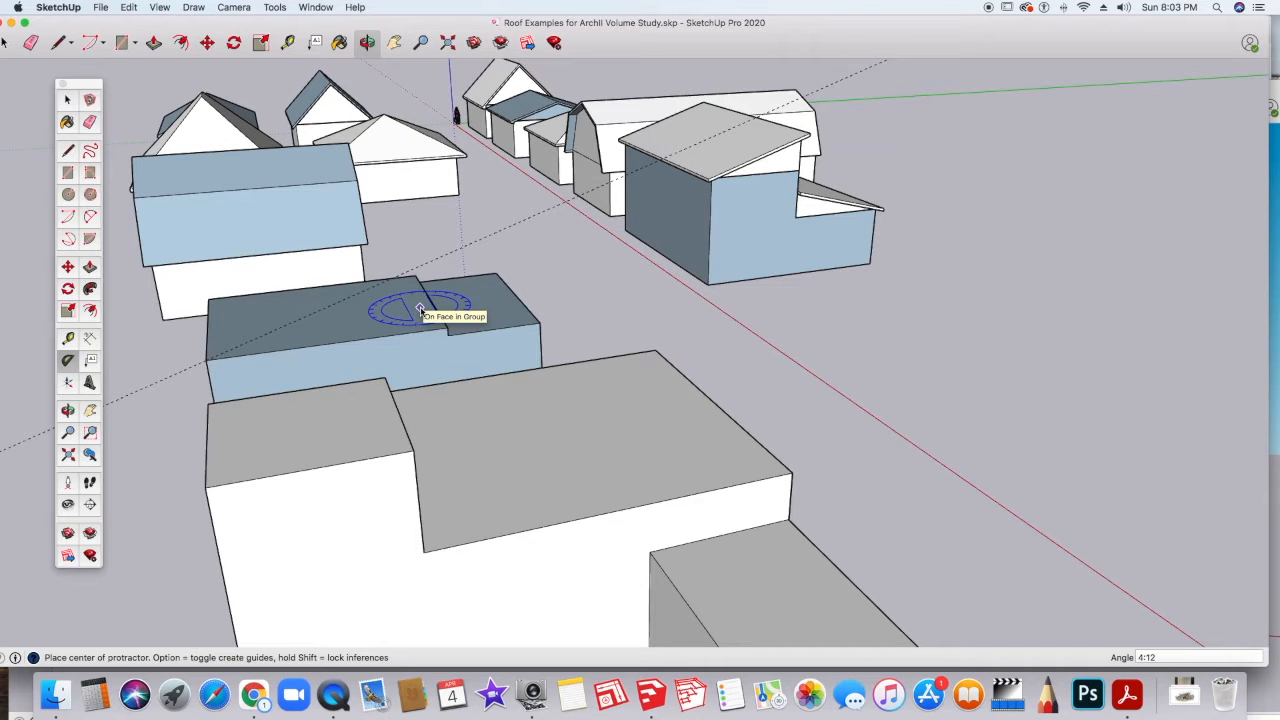
pyautogui.press('super+z')
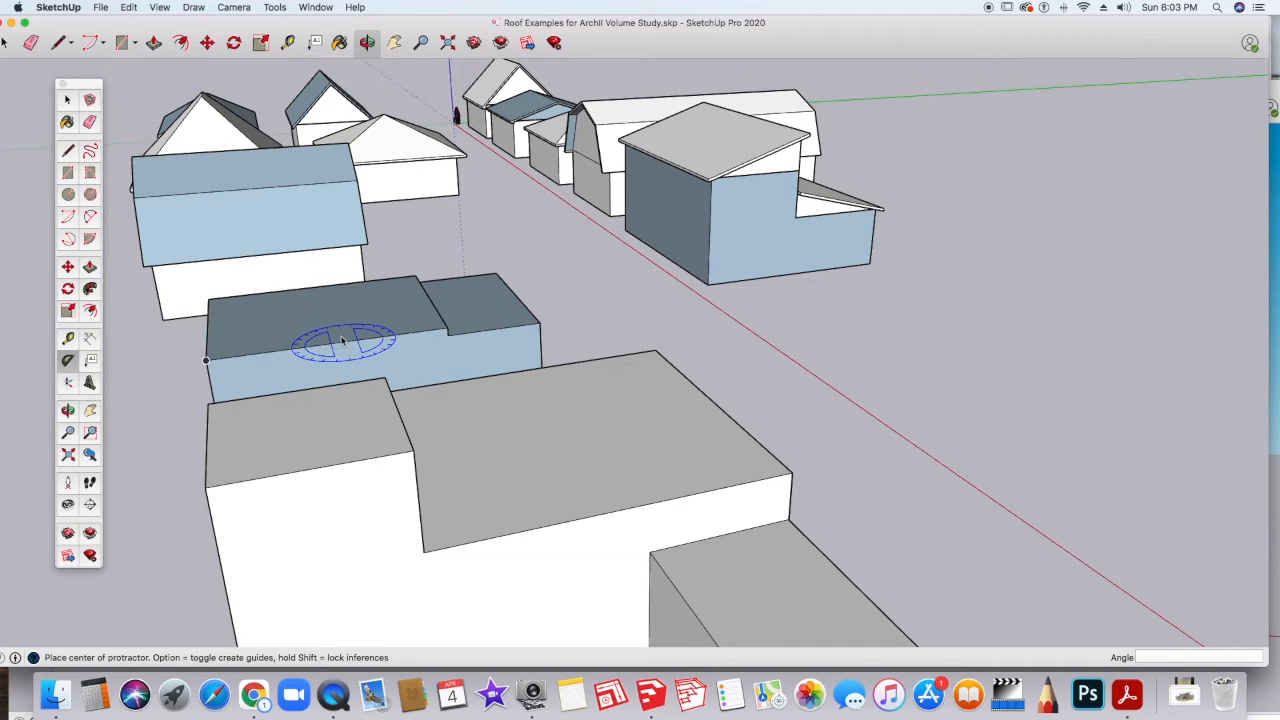
# Create a 2:12 pitch protractor guide from the near top corner, aligned with the long wall's top edge.
pyautogui.click(206, 361)
pyautogui.click(331, 343)
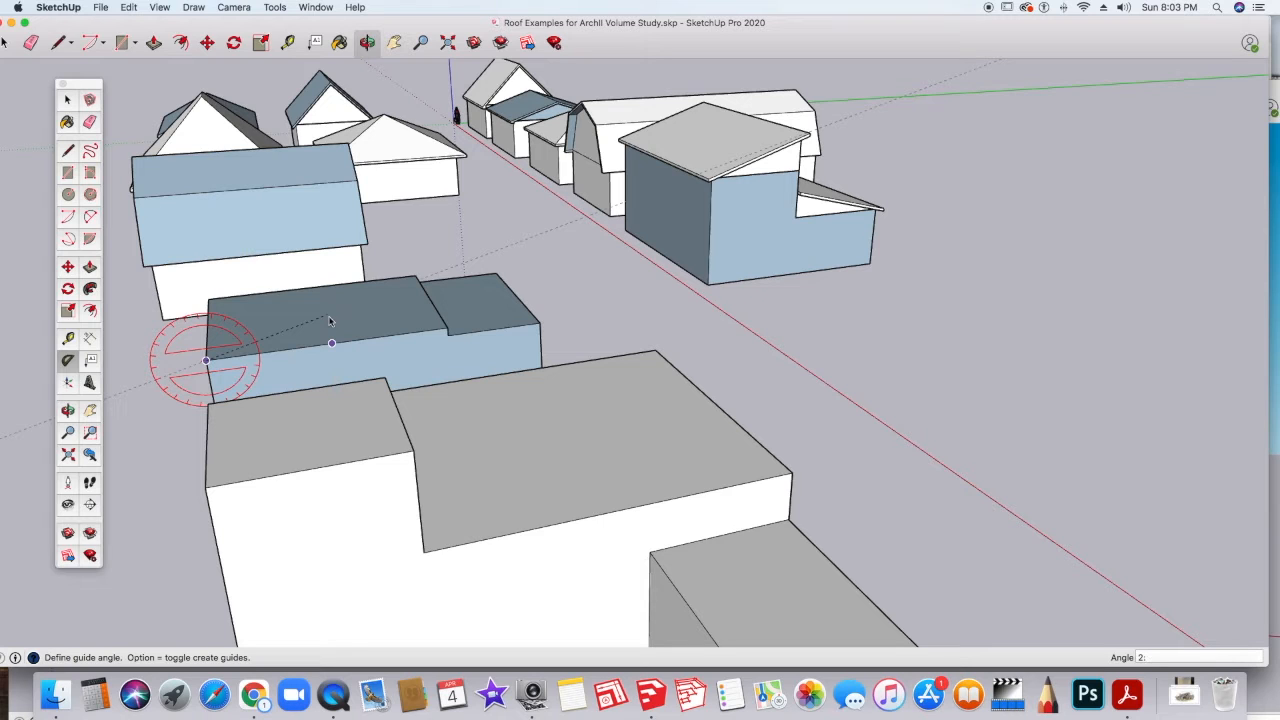
pyautogui.click(331, 321)
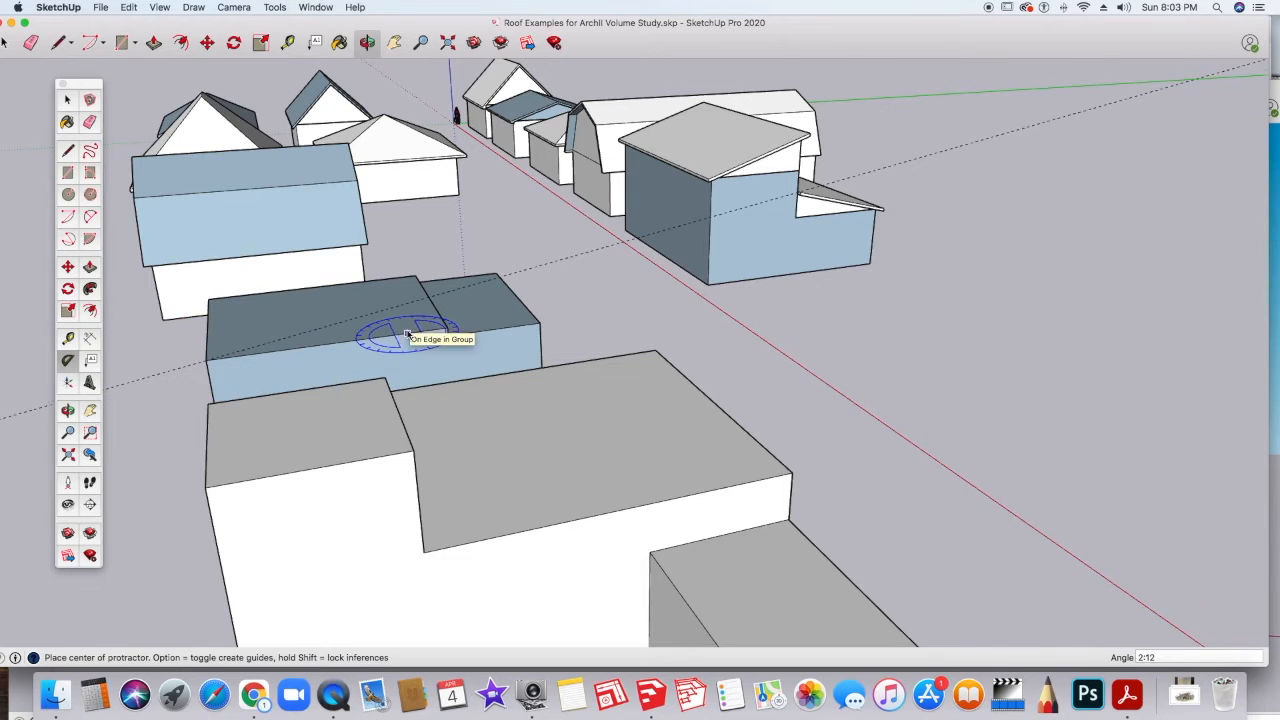
# Draw a triangular face on the long wall's top edge, rising vertically at the roof step to the 2:12 guide and sloping to the near corner.
pyautogui.scroll(3, 370, 380)
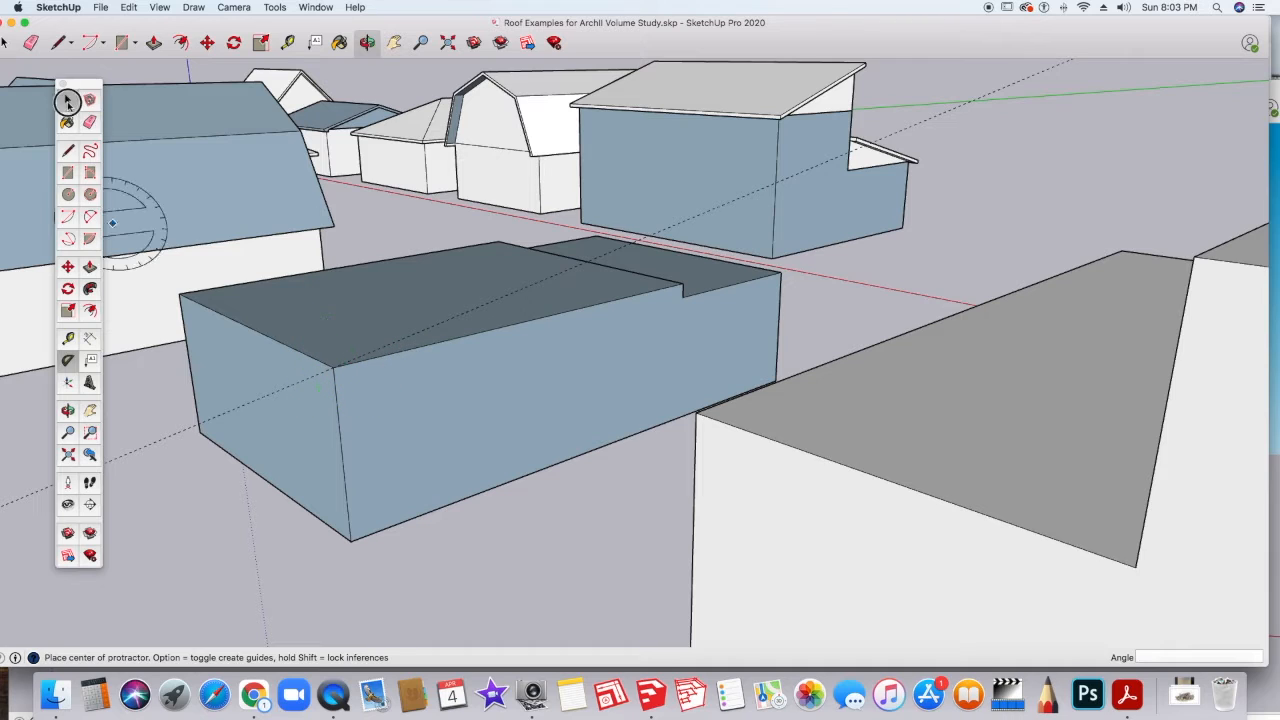
pyautogui.click(67, 99)
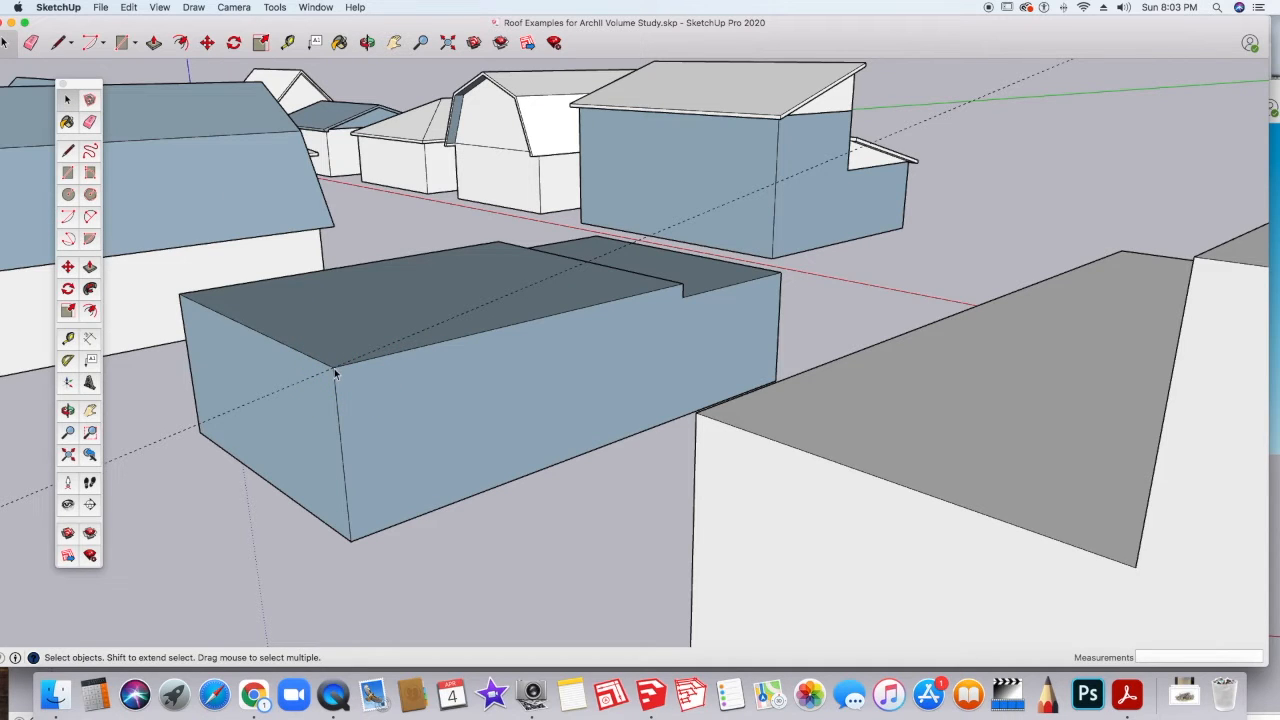
pyautogui.press('l')
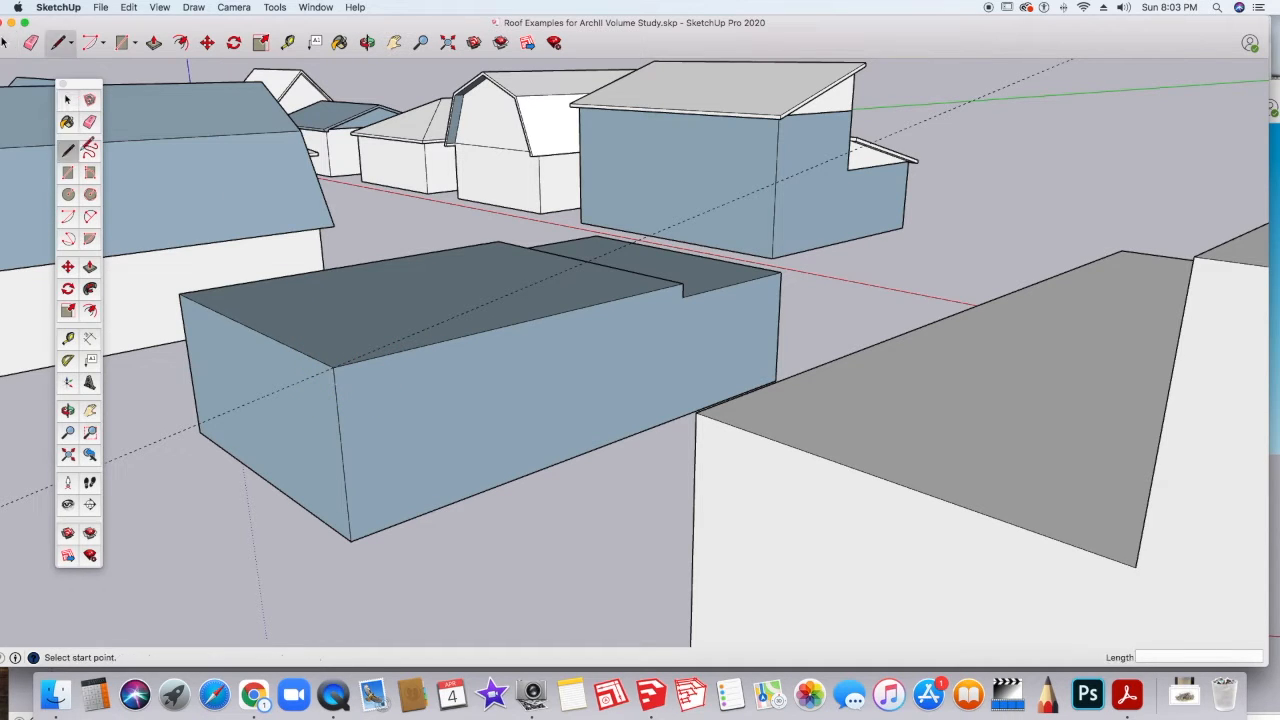
pyautogui.click(295, 338)
pyautogui.press('Escape')
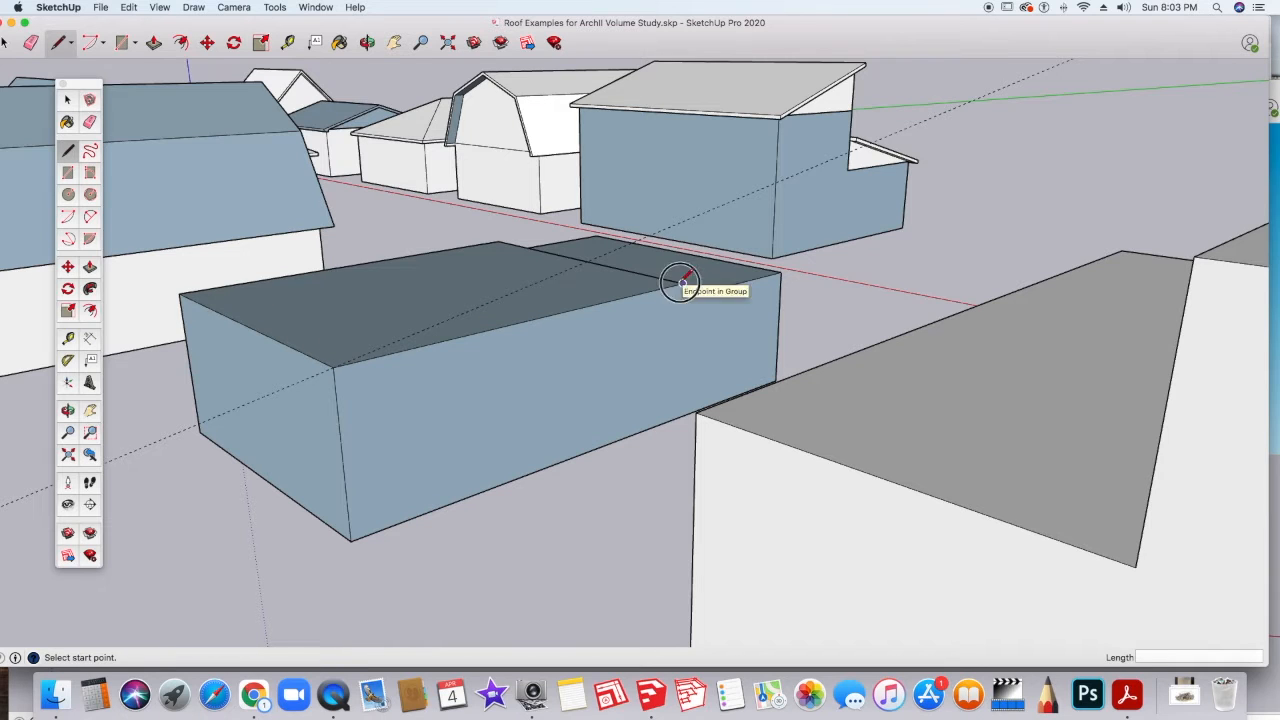
pyautogui.click(682, 283)
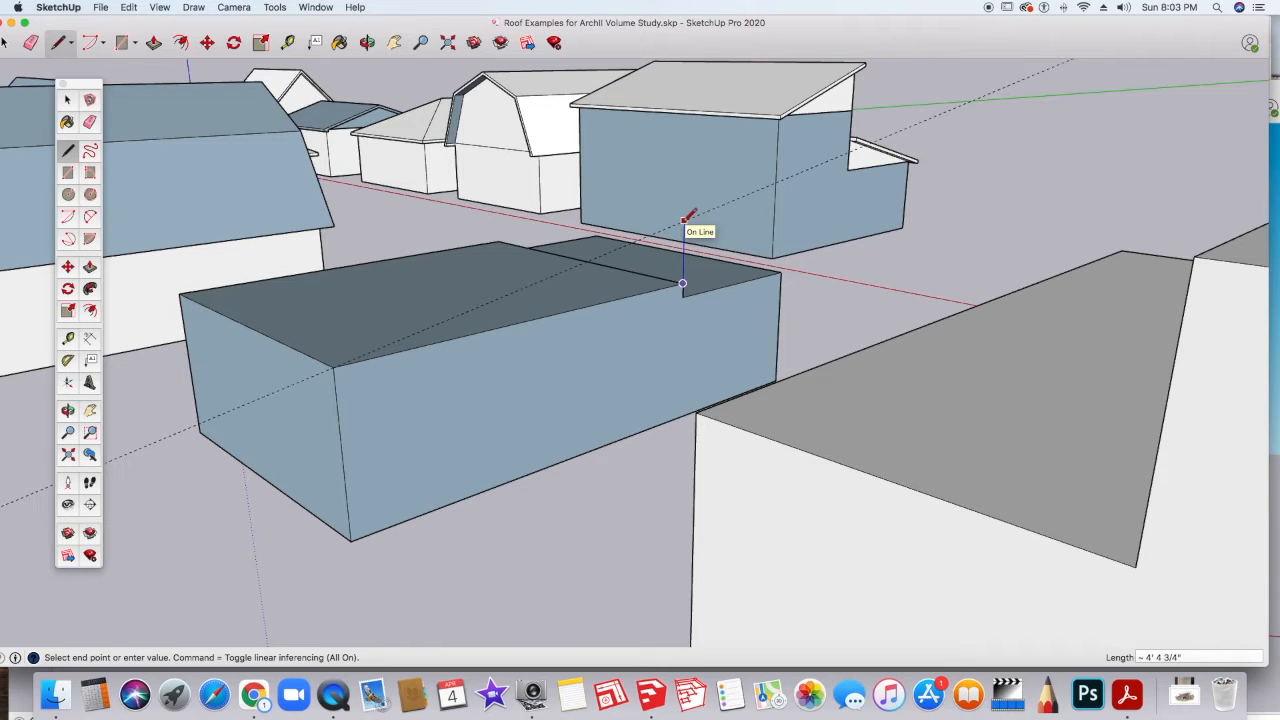
pyautogui.click(684, 220)
pyautogui.click(333, 367)
pyautogui.click(684, 281)
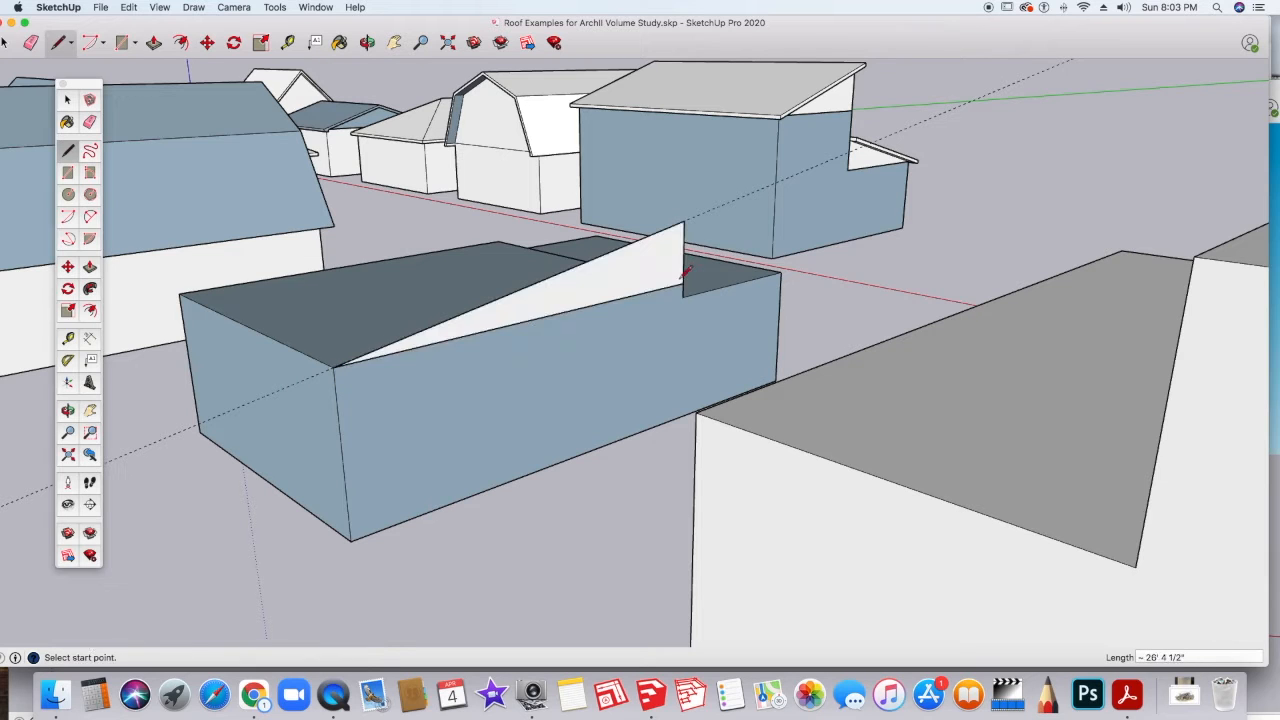
# Add a parallel guide above the triangle's sloped edge with the Tape Measure to mark the roof thickness.
pyautogui.scroll(3, 480, 308)
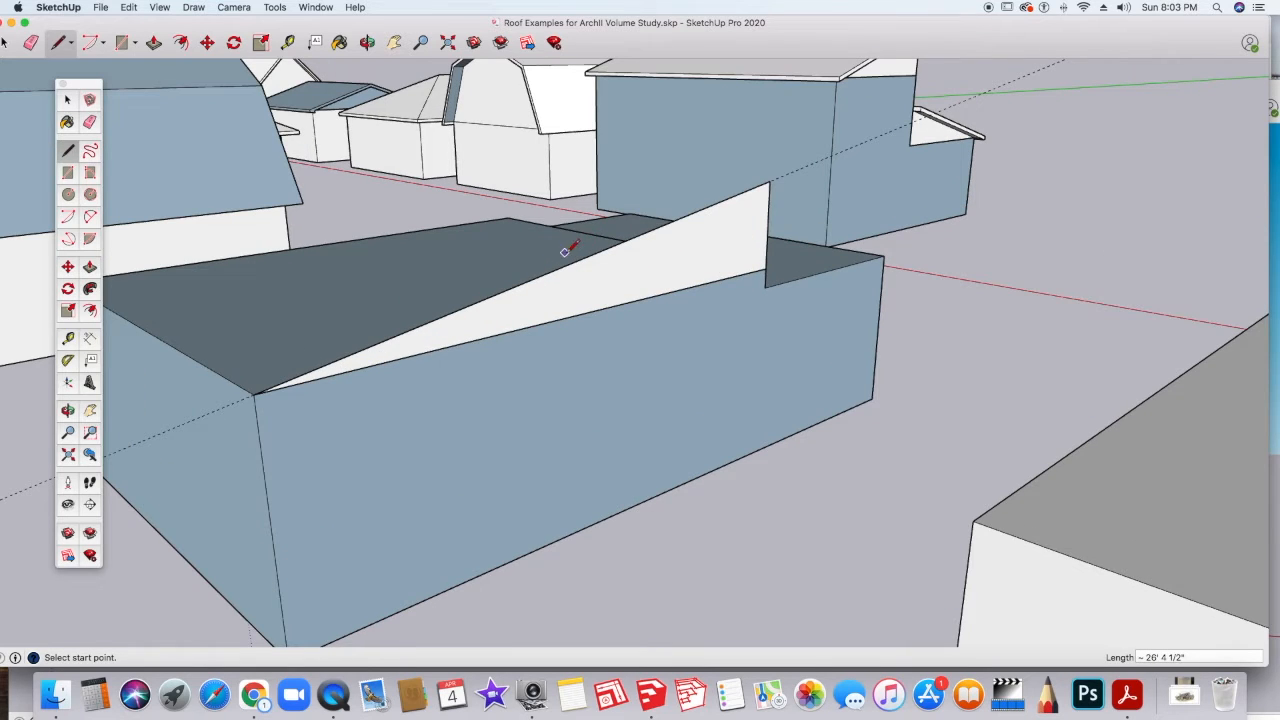
pyautogui.click(68, 338)
pyautogui.click(465, 305)
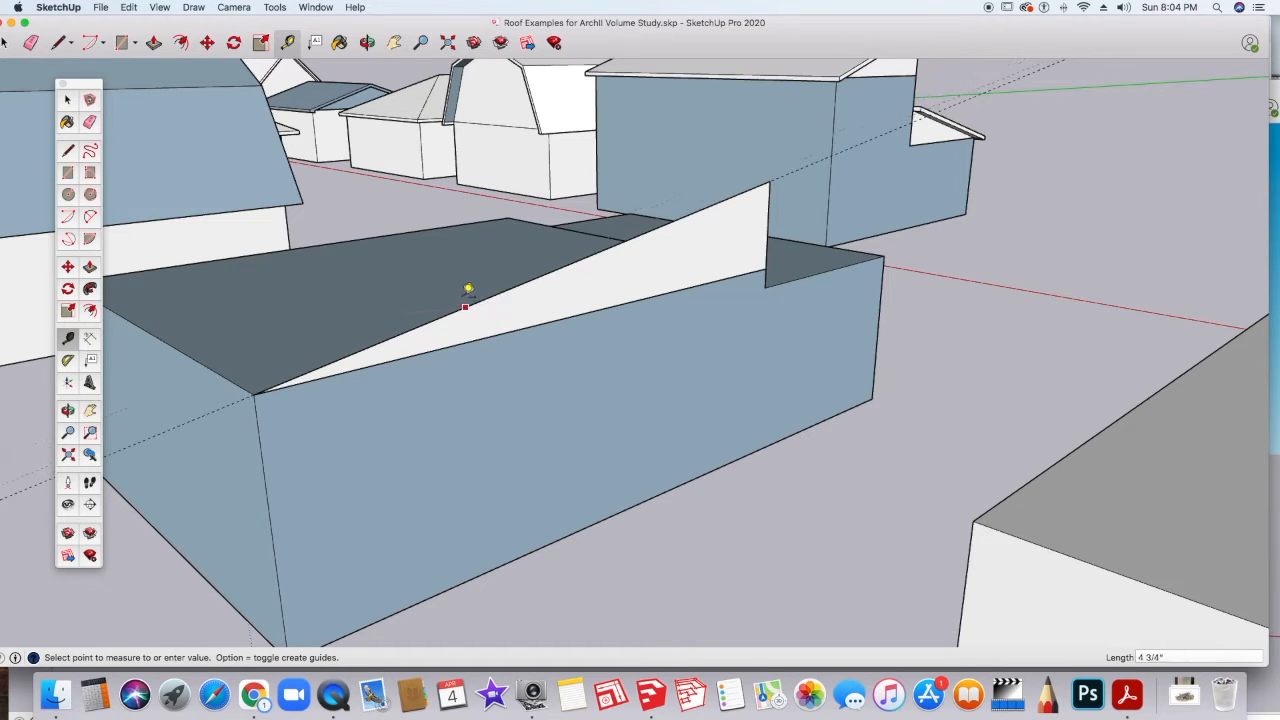
pyautogui.scroll(1, 450, 268)
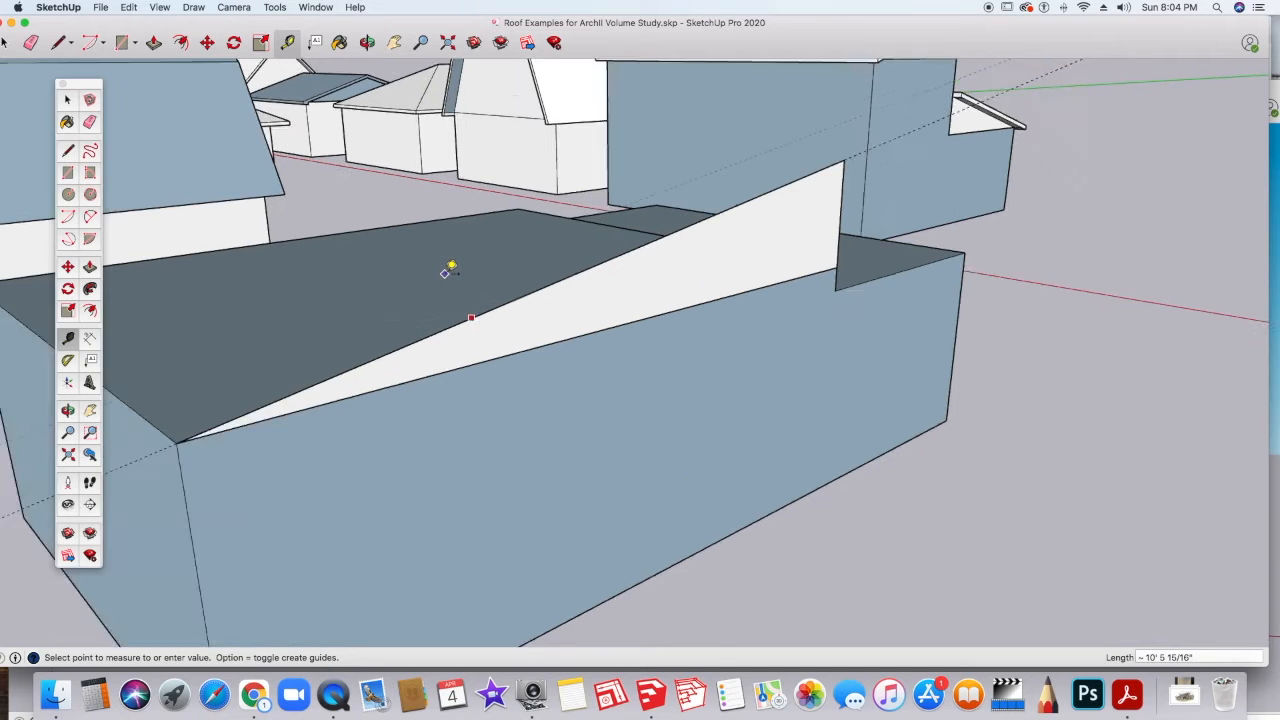
pyautogui.scroll(2, 450, 268)
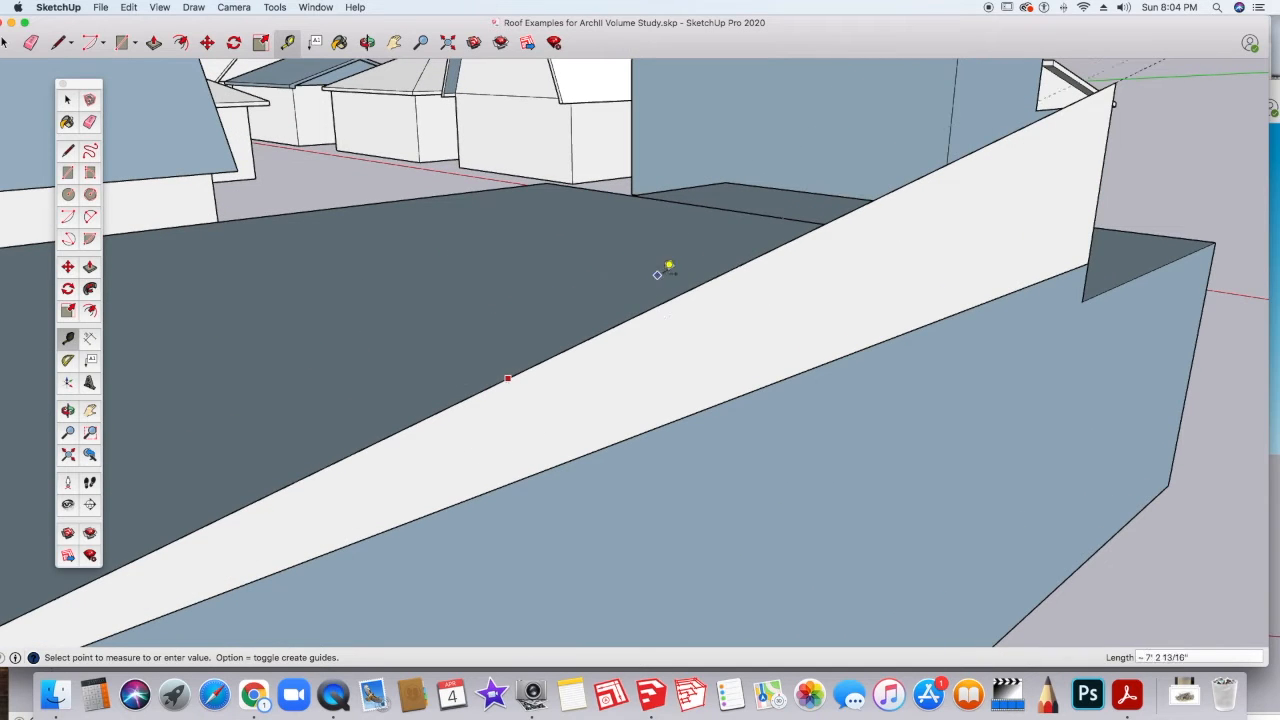
pyautogui.moveTo(697, 243); pyautogui.dragTo(400, 205, button='middle')
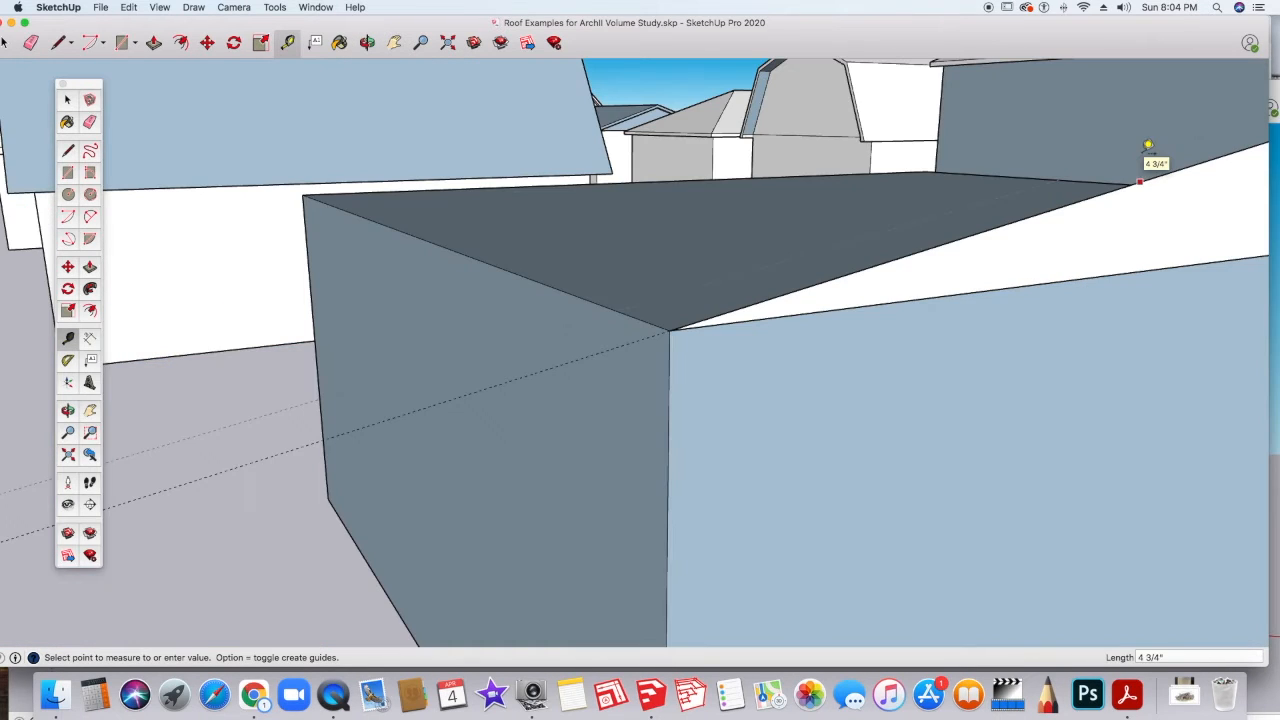
pyautogui.write('1')
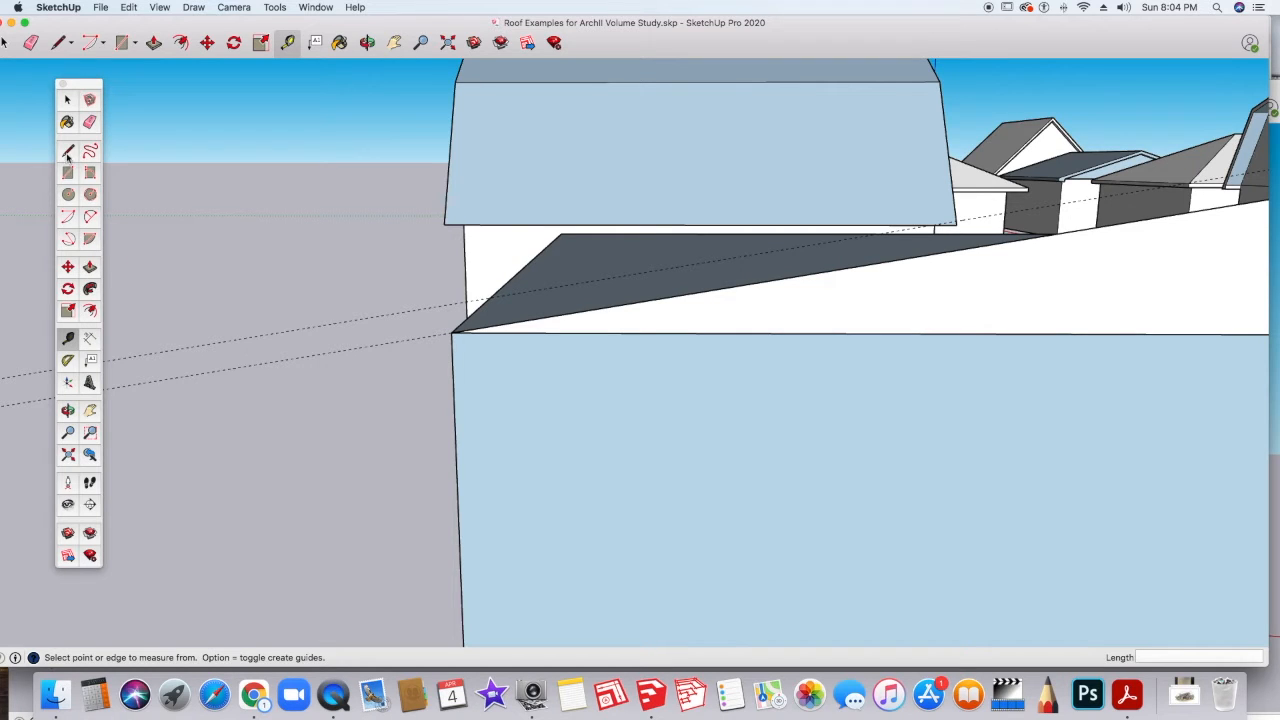
# Draw a 1' overhang line outward along the green axis from the slope's low corner, with vertical lines up and down crossing both guides.
pyautogui.click(67, 151)
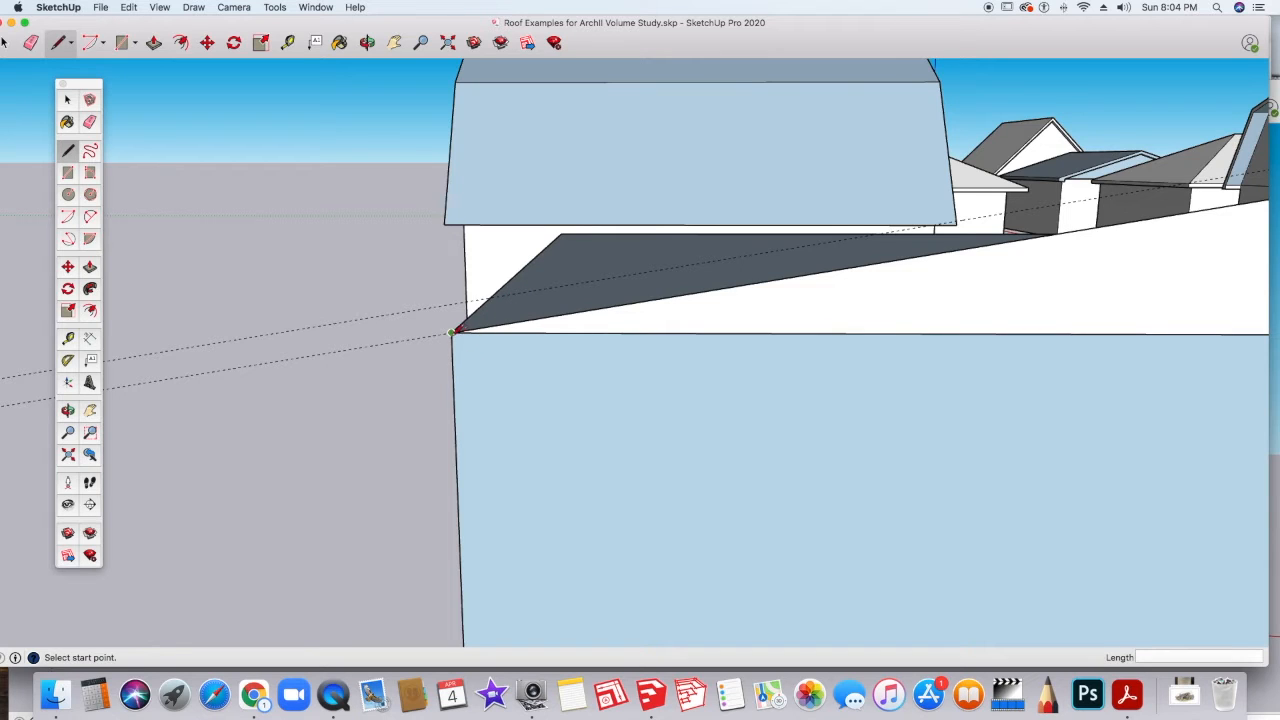
pyautogui.click(452, 332)
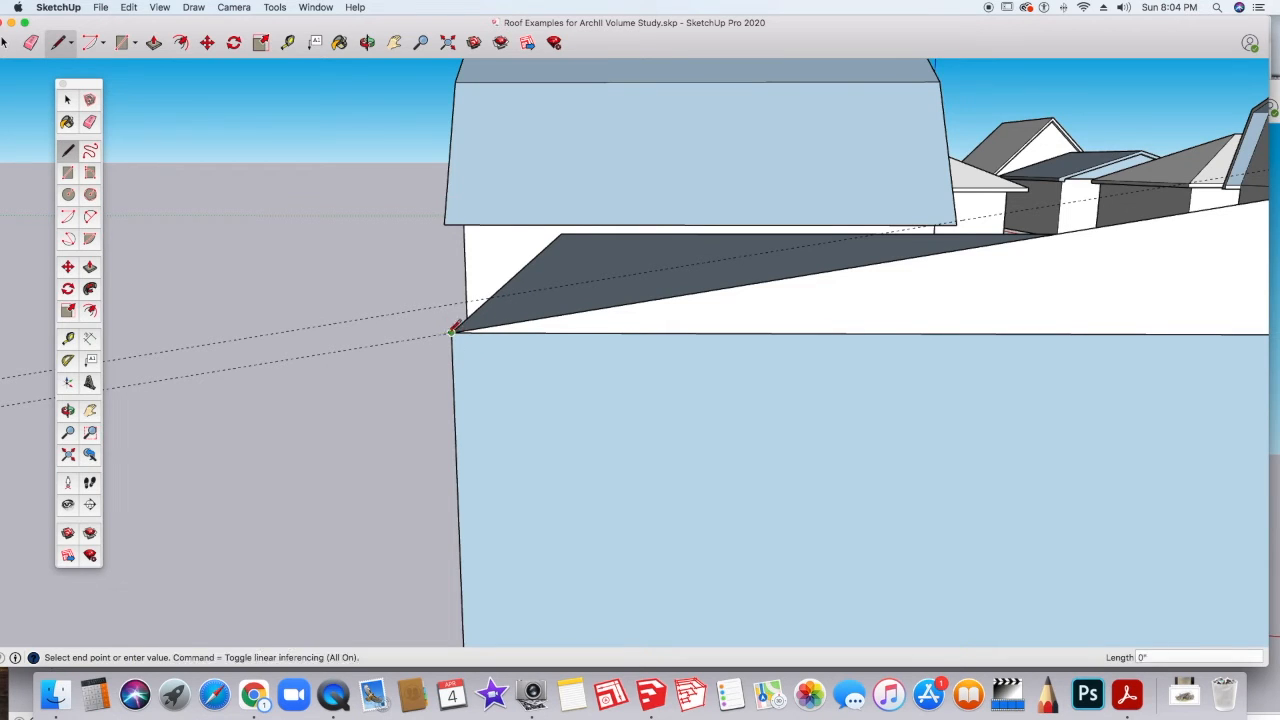
pyautogui.click(390, 332)
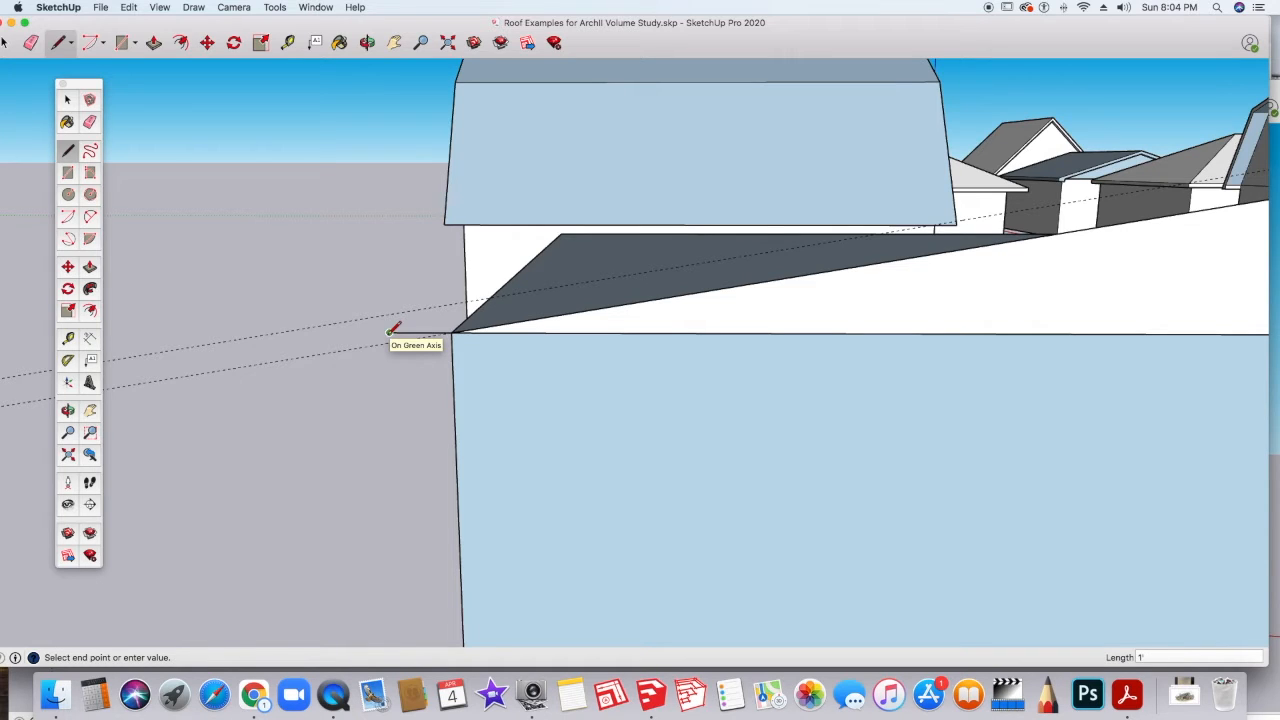
pyautogui.click(389, 287)
pyautogui.click(389, 332)
pyautogui.click(392, 392)
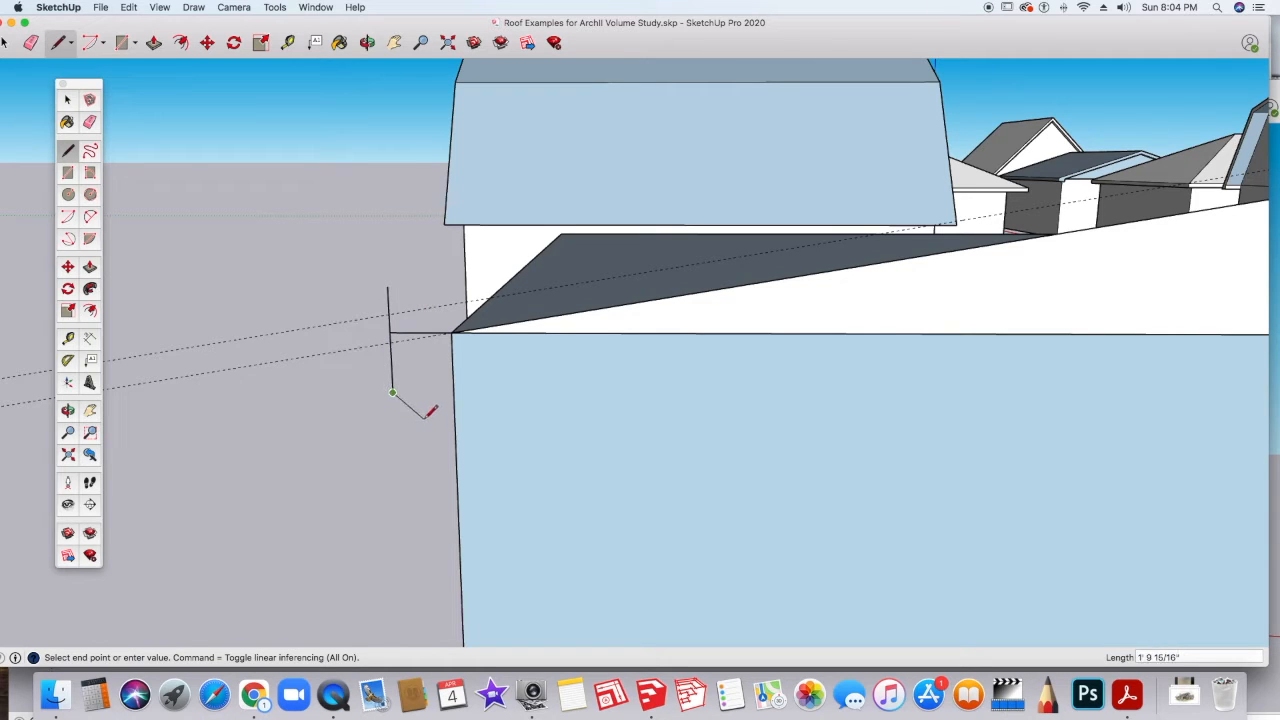
pyautogui.press('Escape')
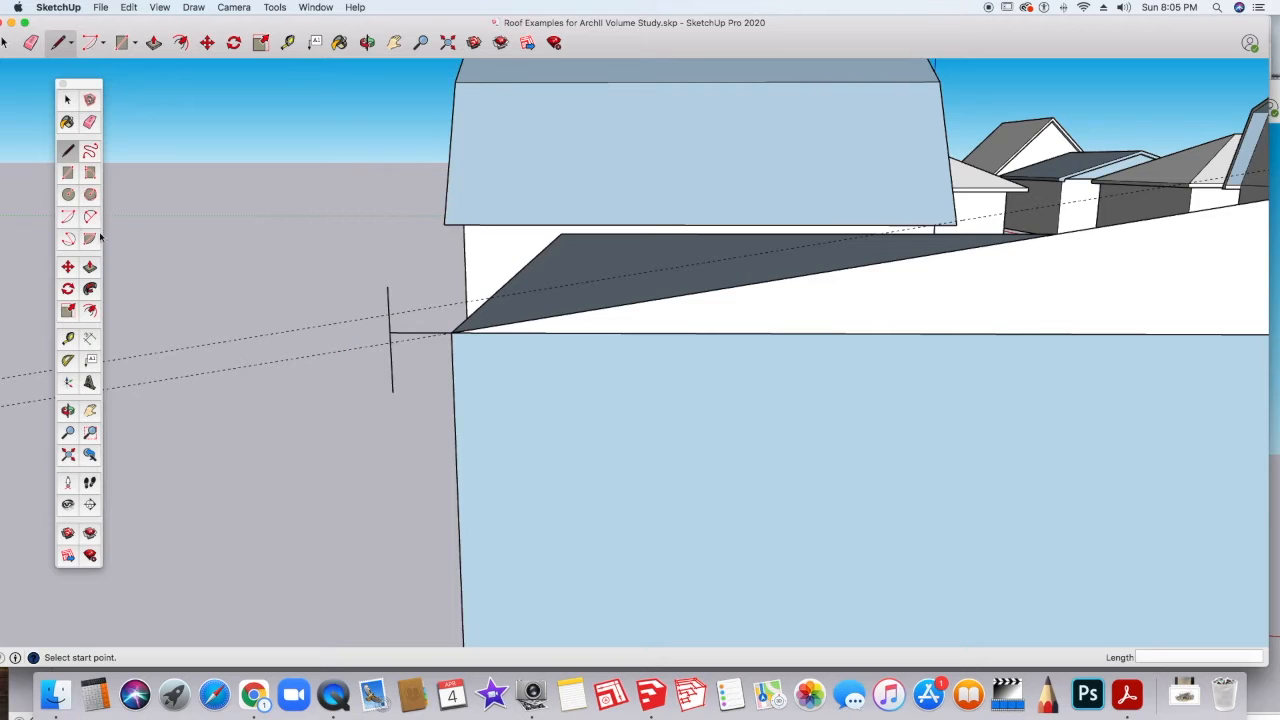
# Draw a 1' overhang line outward along the green axis from the slope's high corner, with a vertical line about 1' 8" long through its end.
pyautogui.scroll(-5, 464, 335)
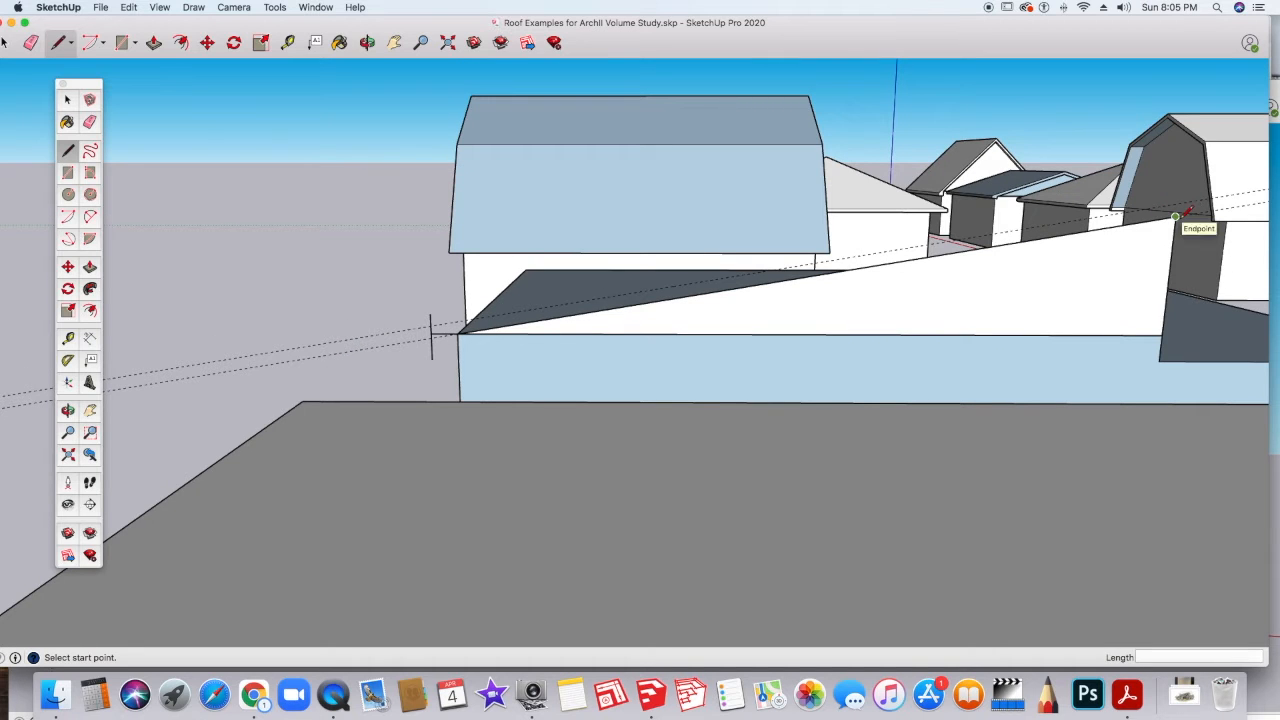
pyautogui.moveTo(1185, 212); pyautogui.dragTo(632, 308, button='middle')
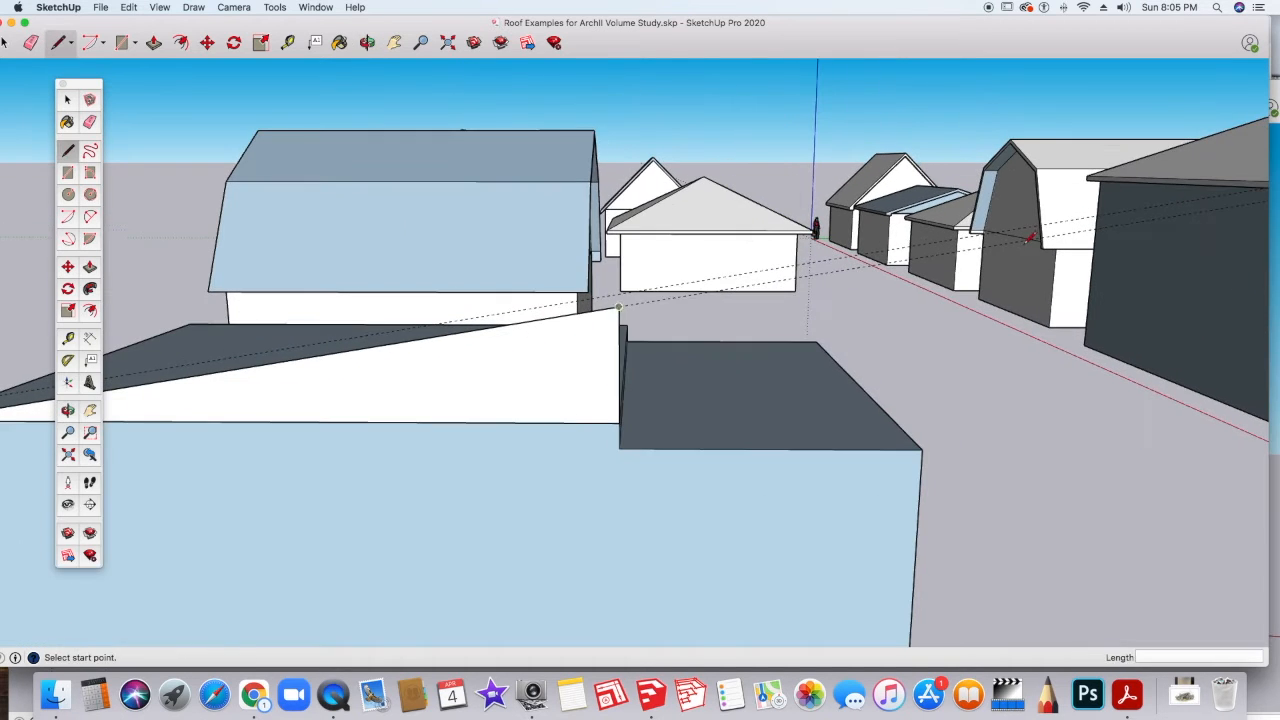
pyautogui.click(619, 307)
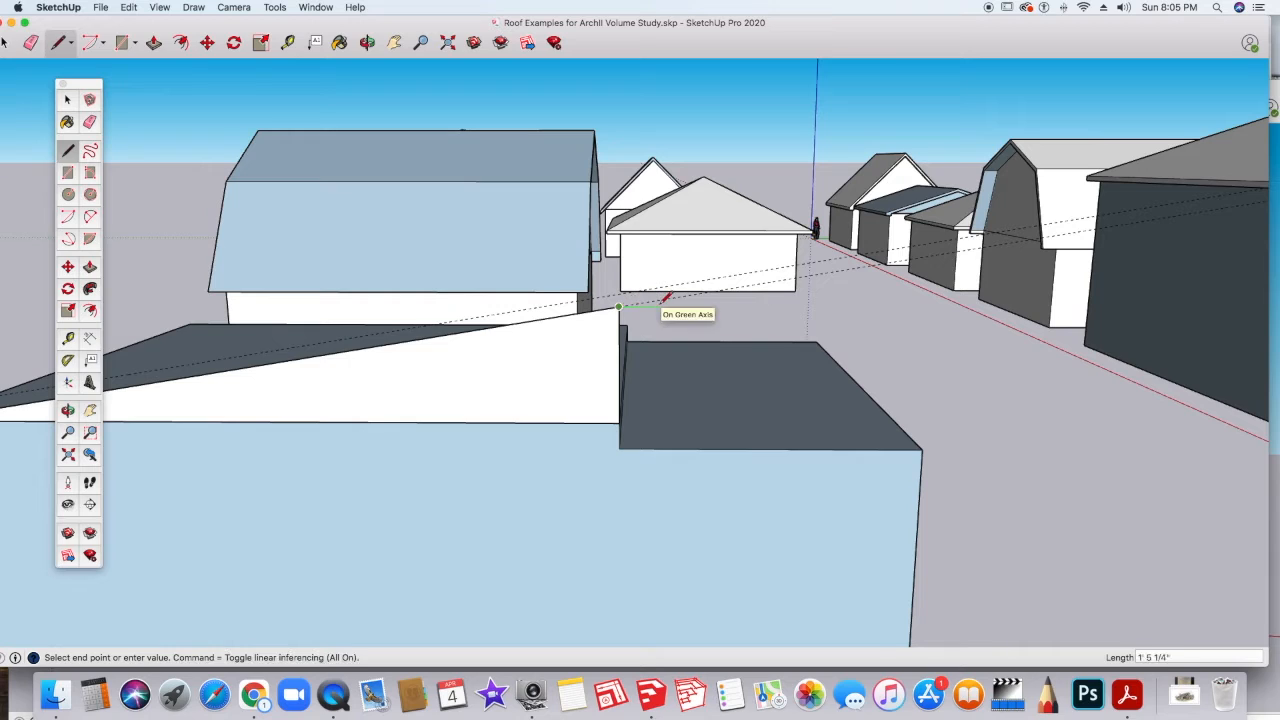
pyautogui.write("1'")
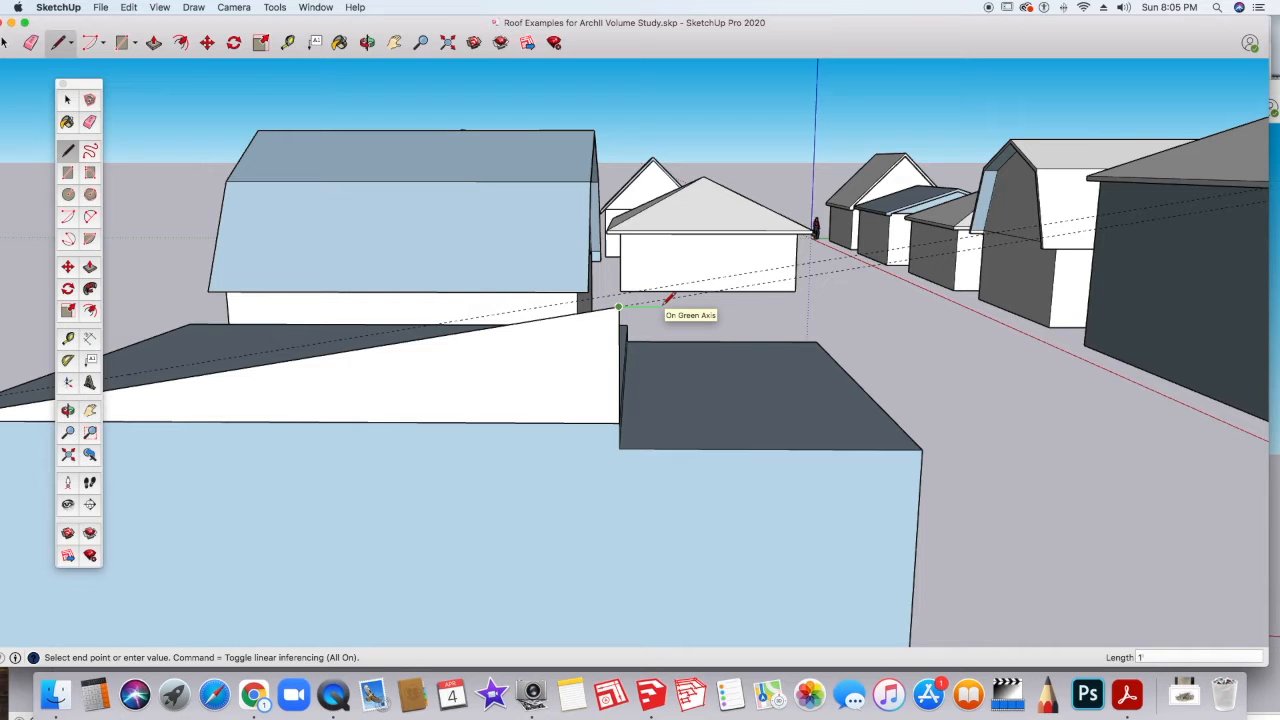
pyautogui.press('Return')
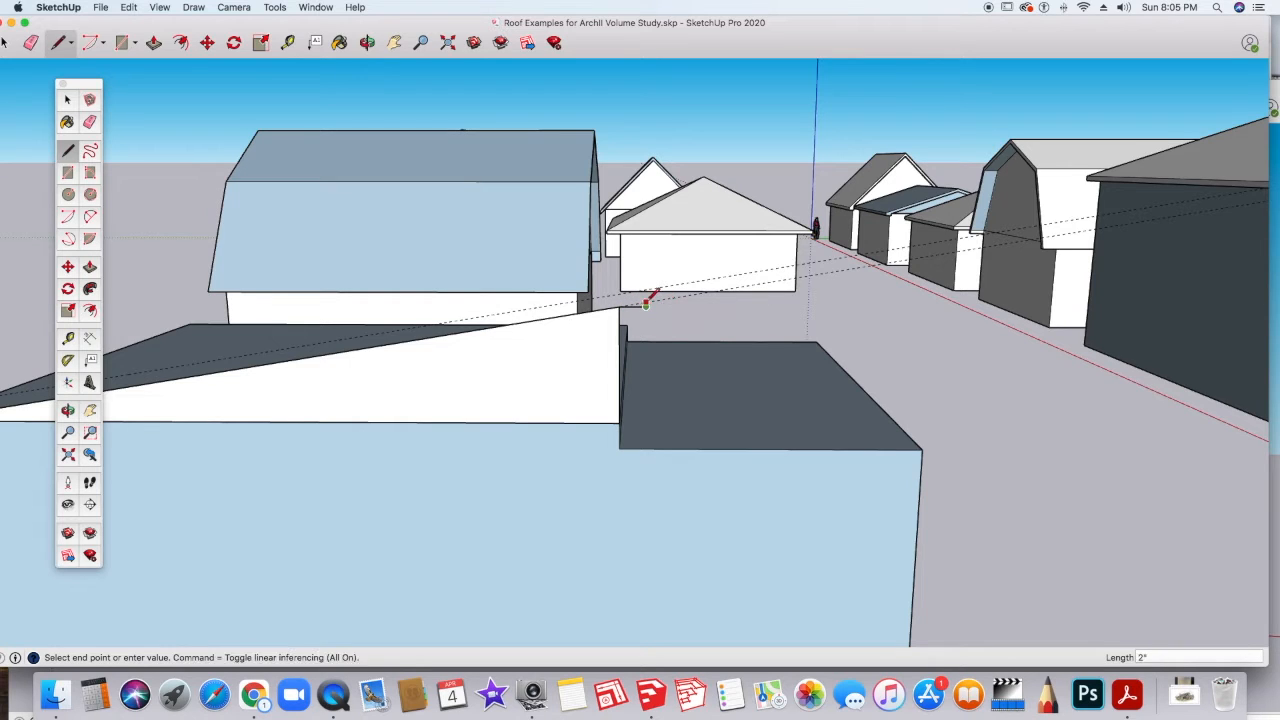
pyautogui.scroll(3, 652, 300)
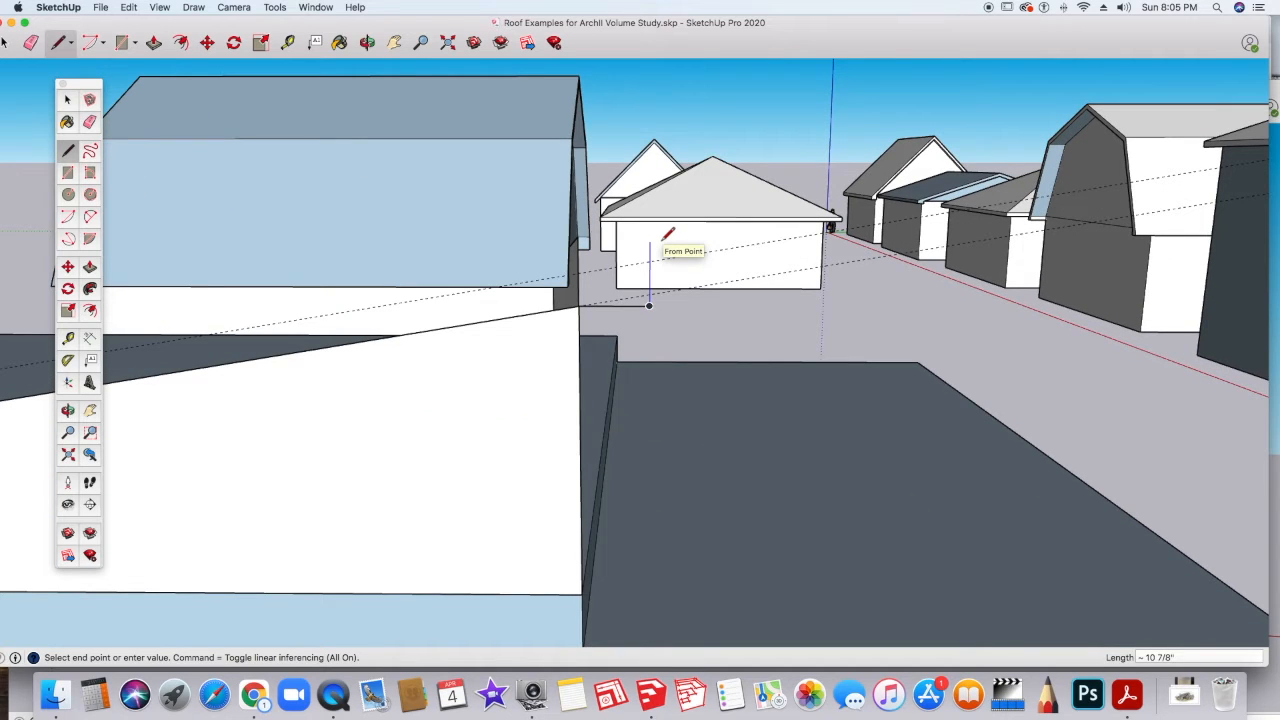
pyautogui.click(664, 239)
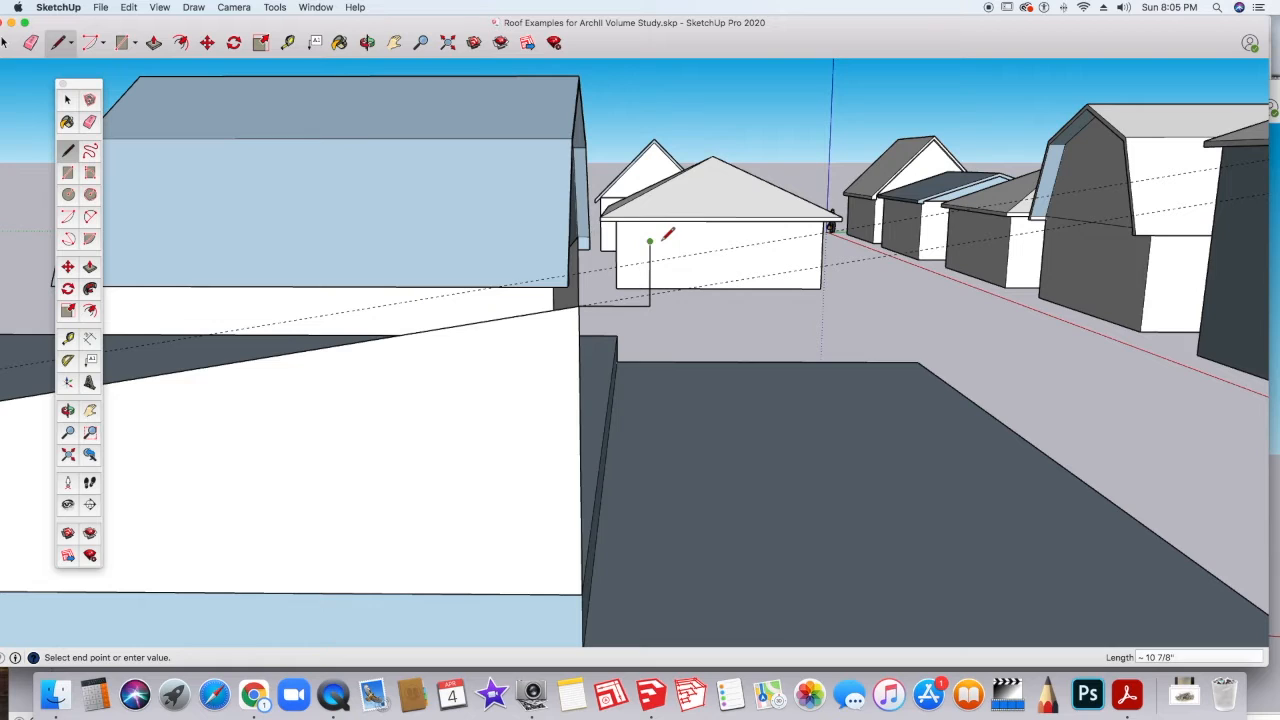
pyautogui.click(649, 357)
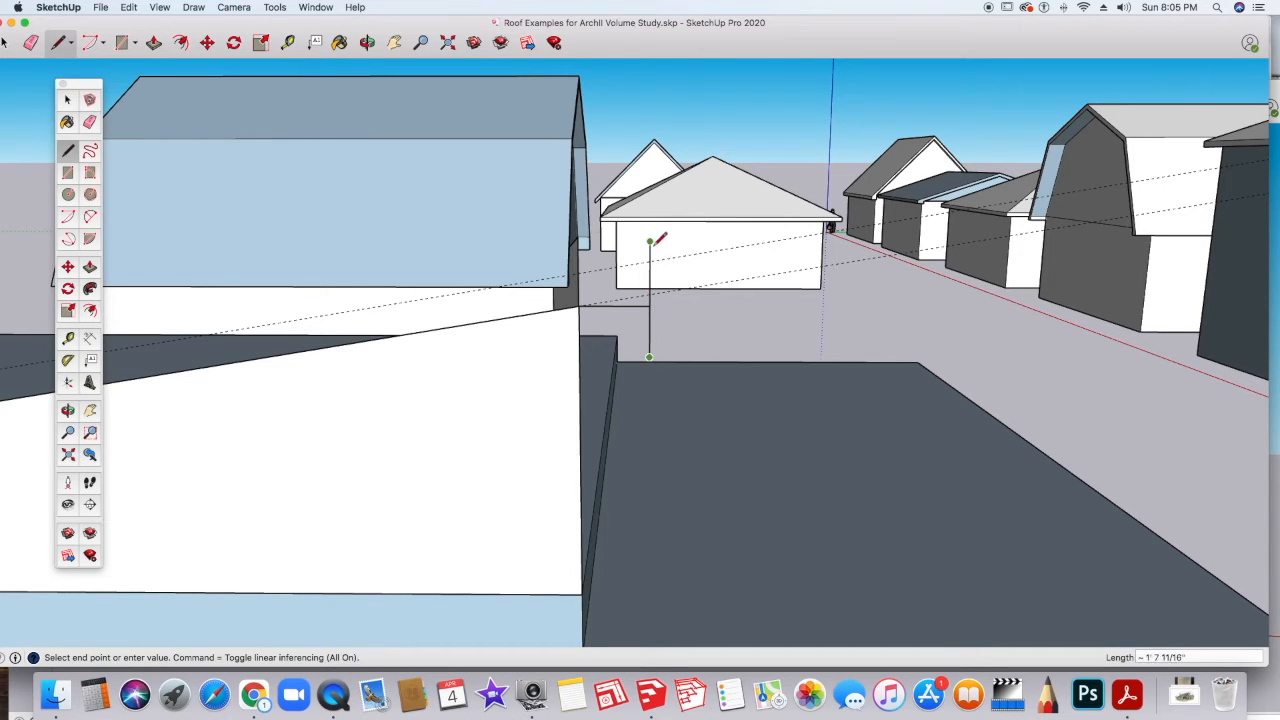
pyautogui.press('space')
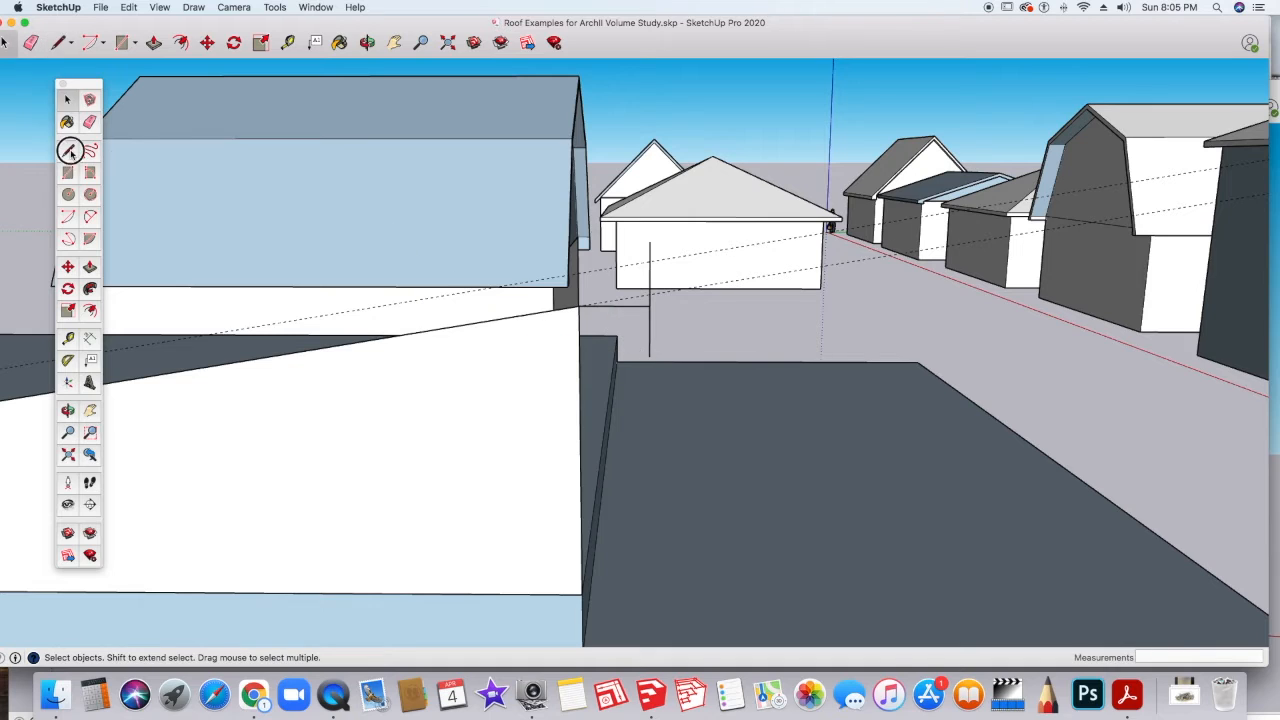
# Outline the roof slab profile along both guides between the two overhang verticals, tracing the upper slope edge and the underside at both overhangs.
pyautogui.click(70, 152)
pyautogui.click(579, 306)
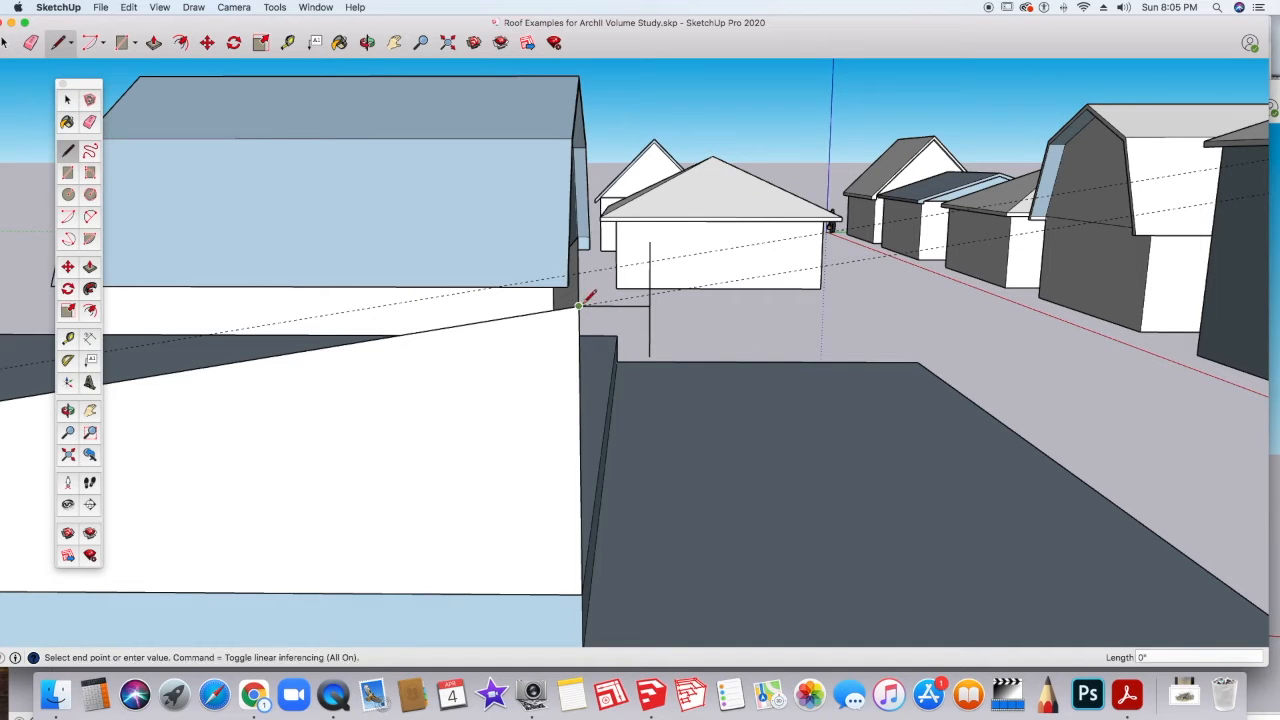
pyautogui.click(649, 295)
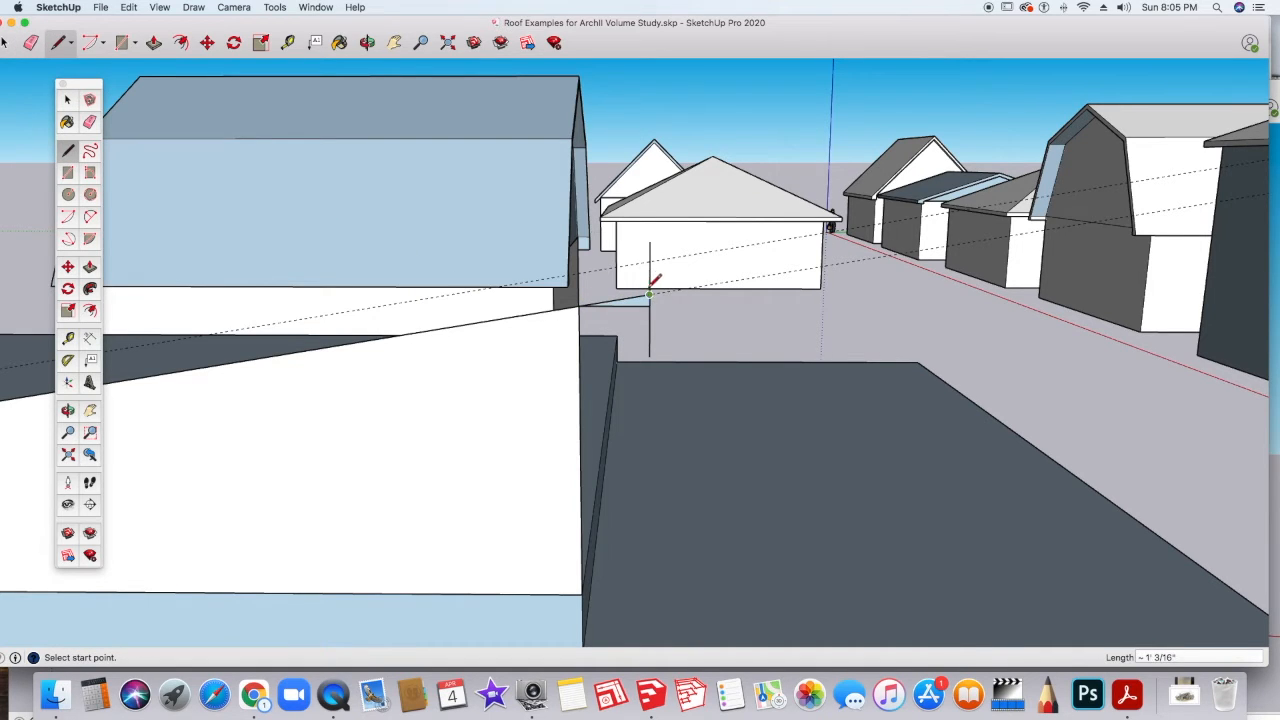
pyautogui.click(651, 261)
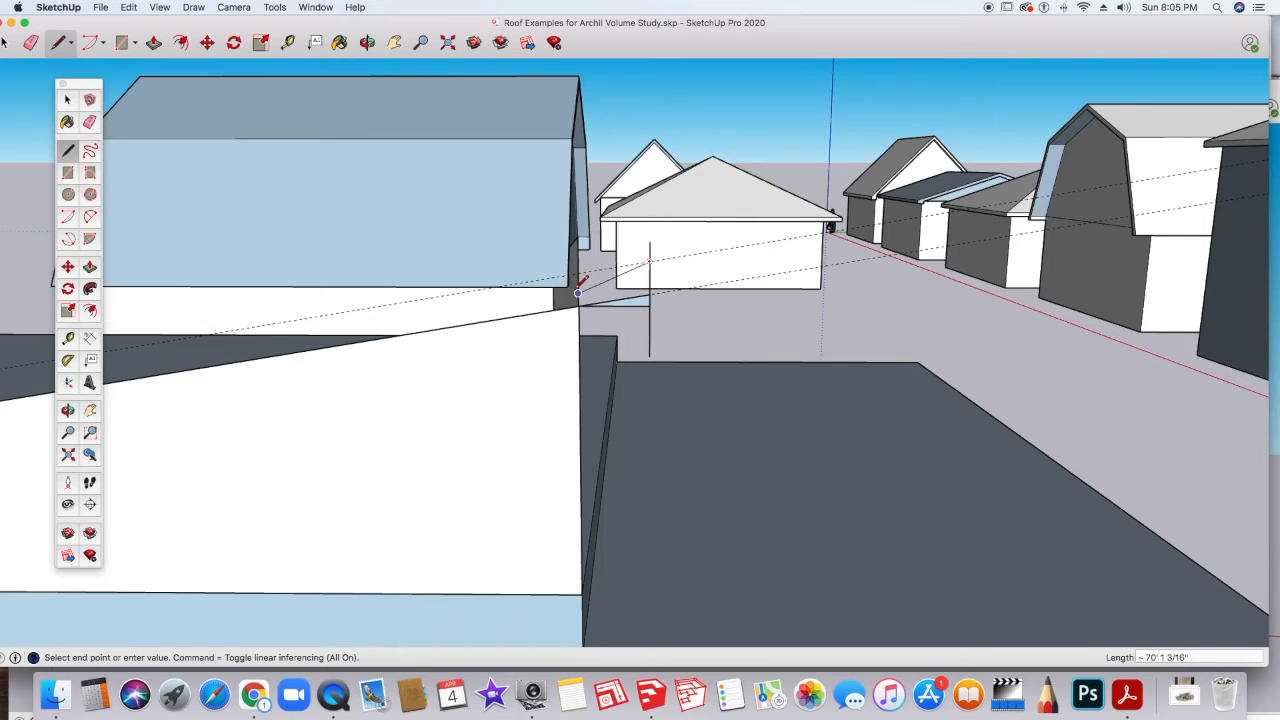
pyautogui.scroll(-4, 651, 261)
pyautogui.scroll(5, 338, 325)
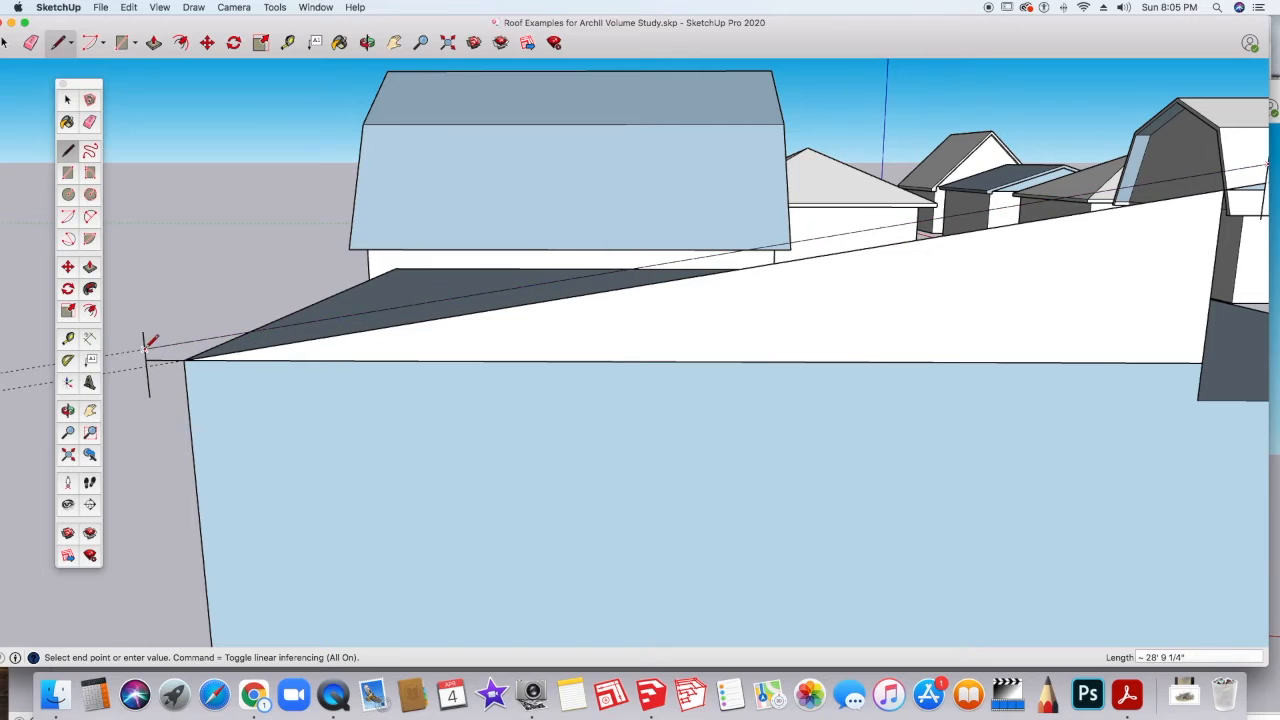
pyautogui.click(144, 348)
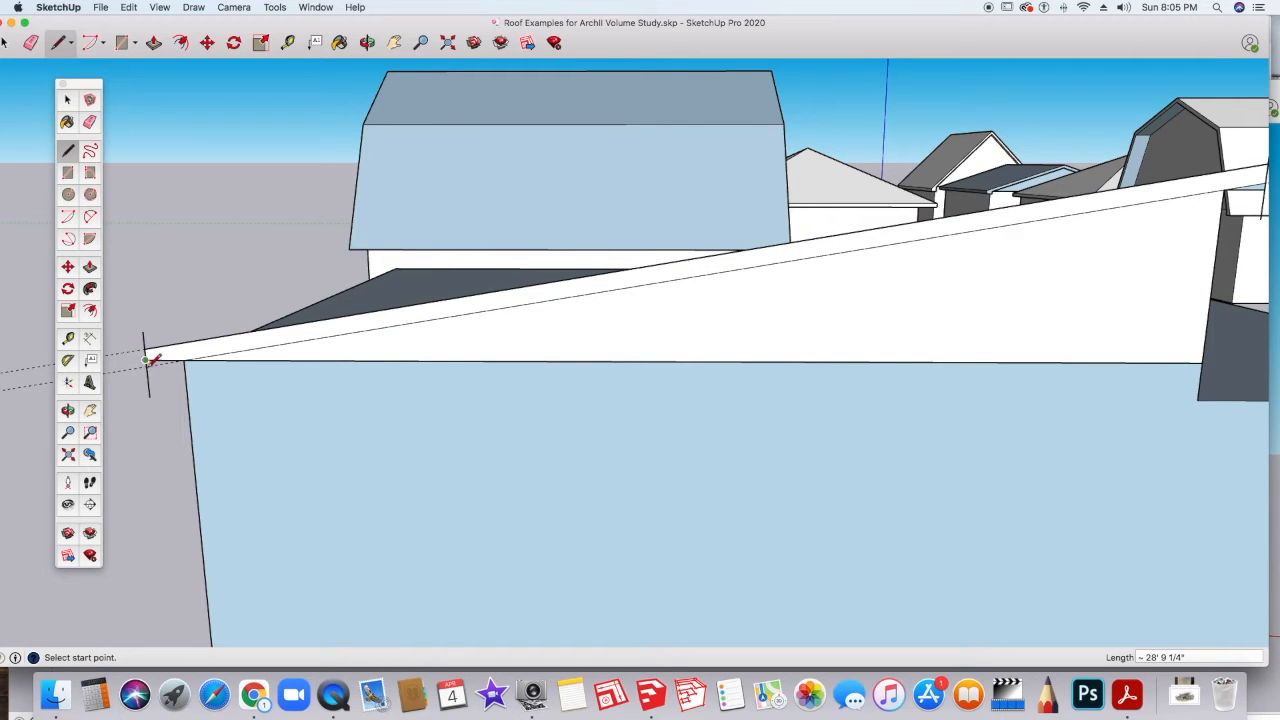
pyautogui.click(146, 366)
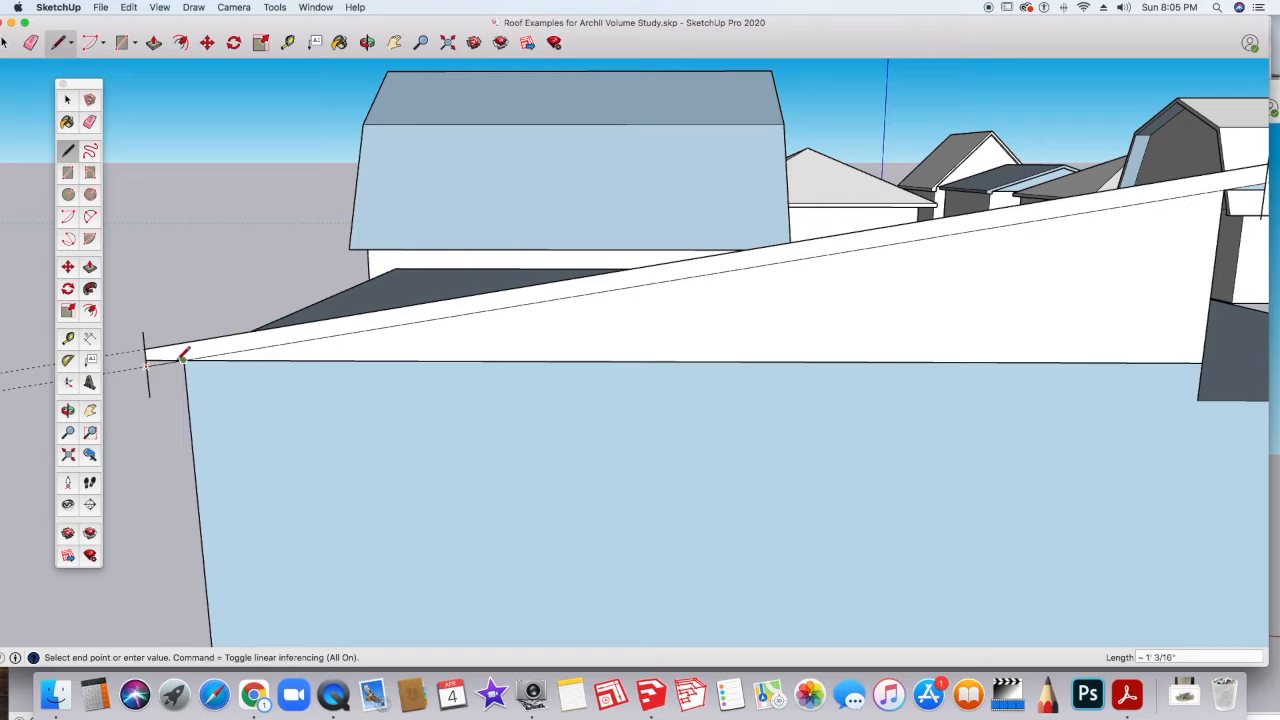
pyautogui.scroll(4, 184, 355)
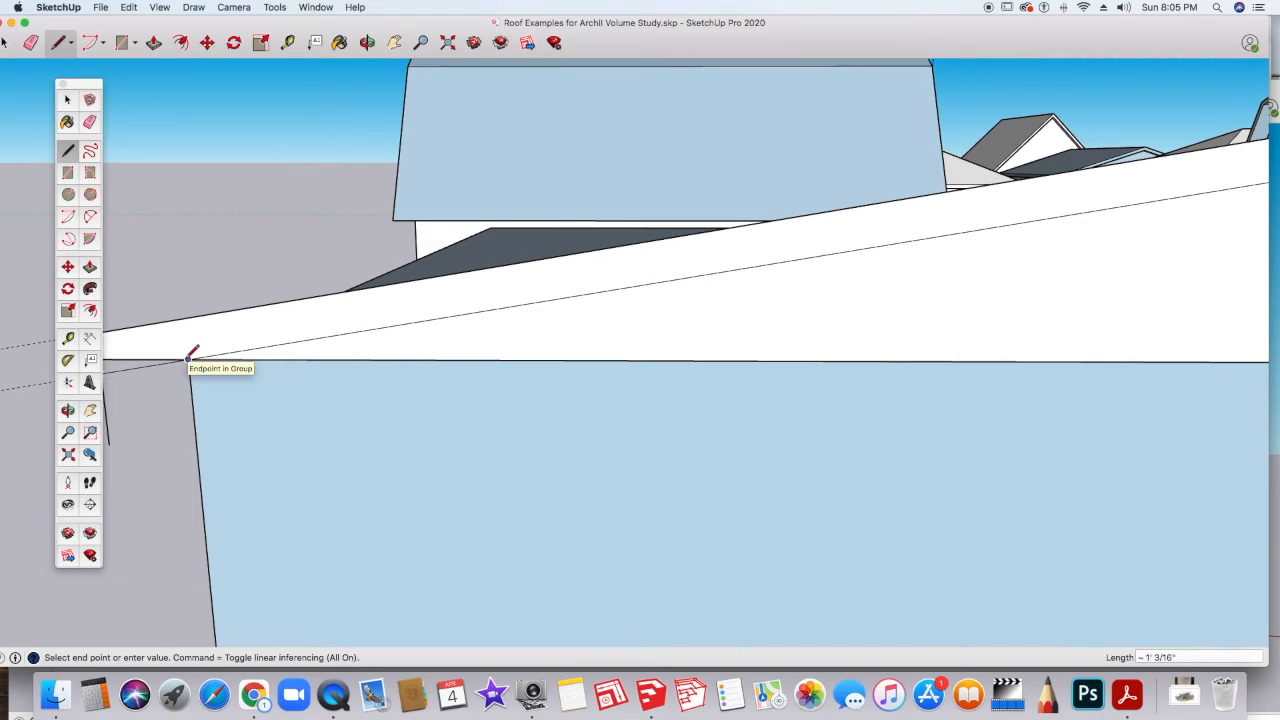
pyautogui.click(190, 357)
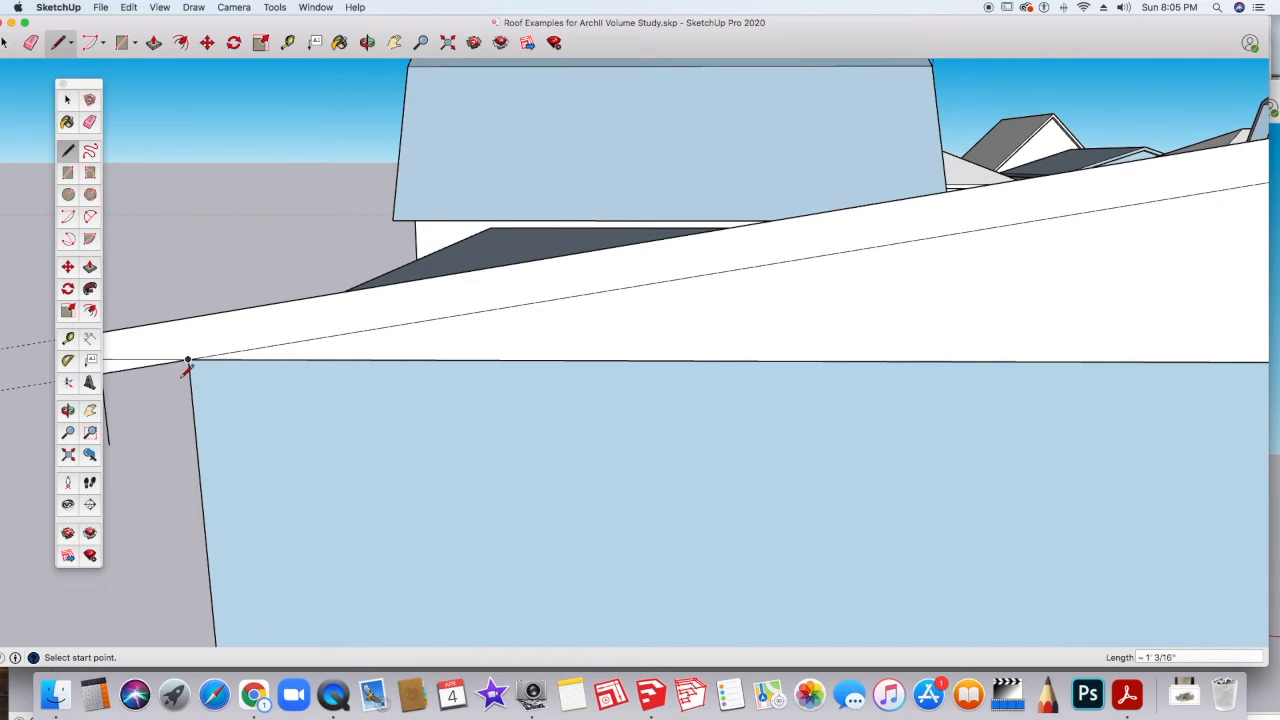
# Erase the leftover horizontal line and the vertical stubs beyond the slab profile at the low overhang.
pyautogui.scroll(-2, 187, 363)
pyautogui.press('e')
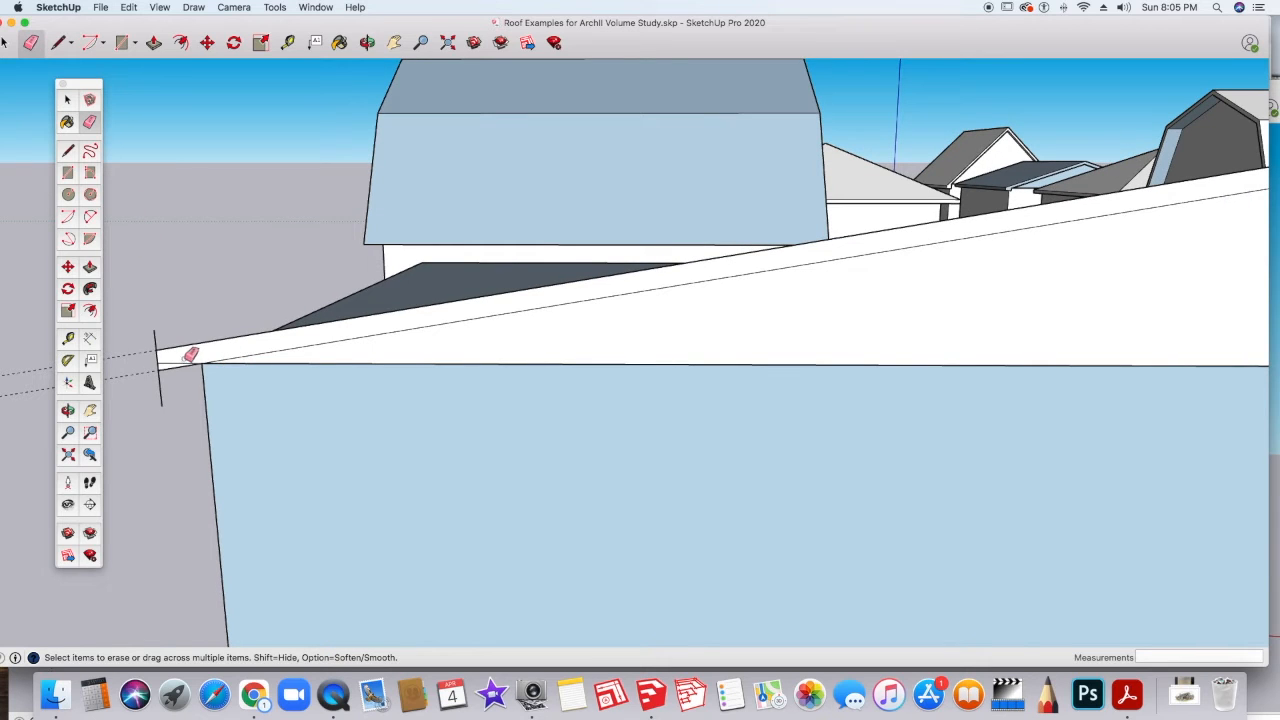
pyautogui.click(157, 342)
pyautogui.click(163, 387)
pyautogui.click(67, 150)
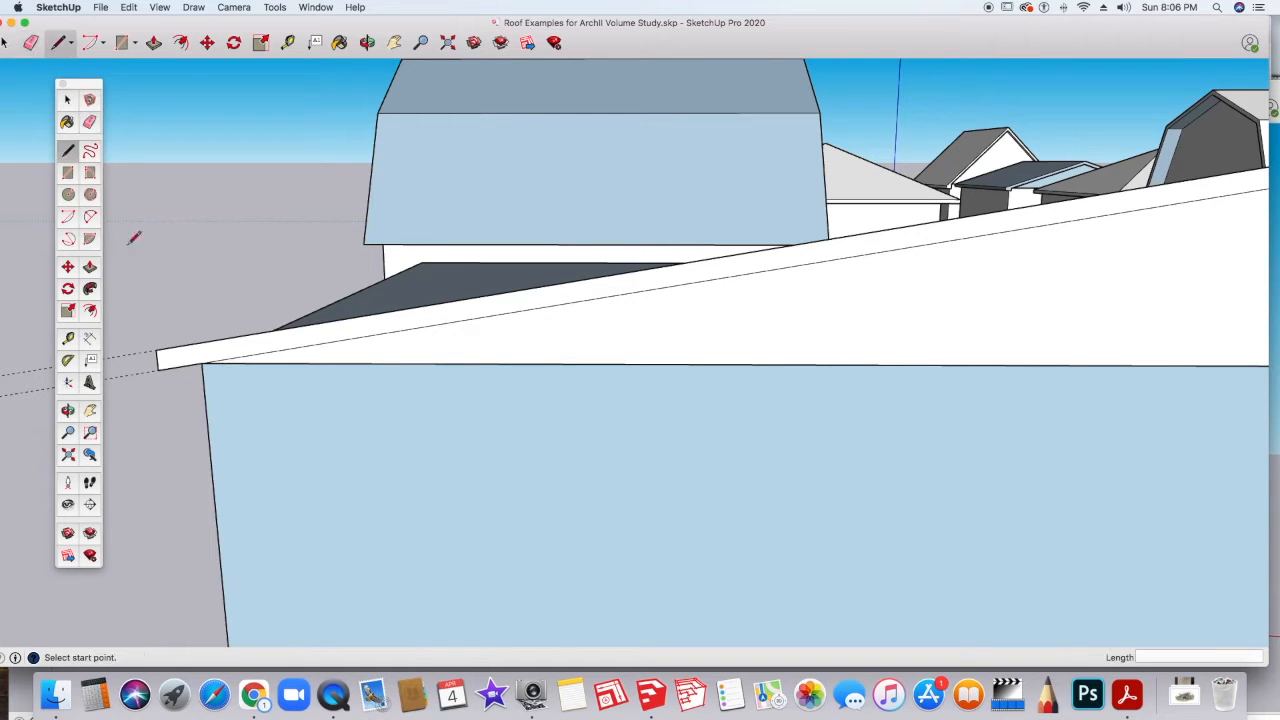
pyautogui.click(157, 369)
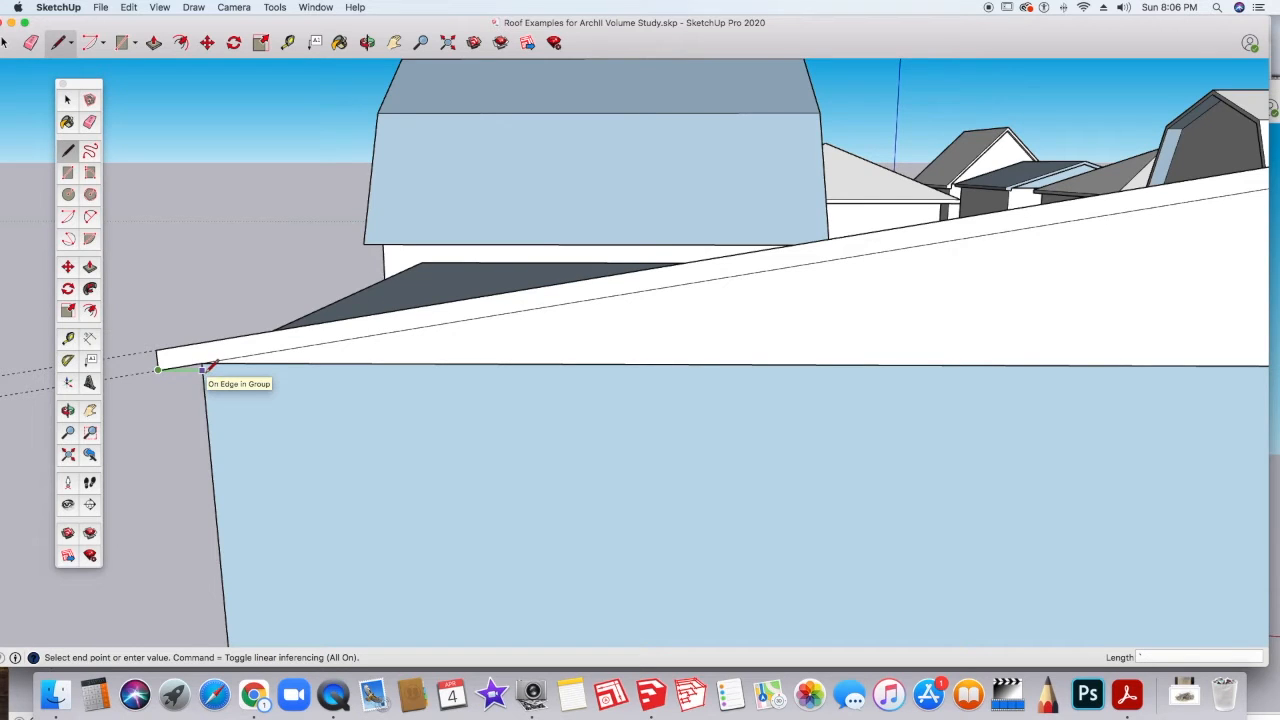
pyautogui.press('Escape')
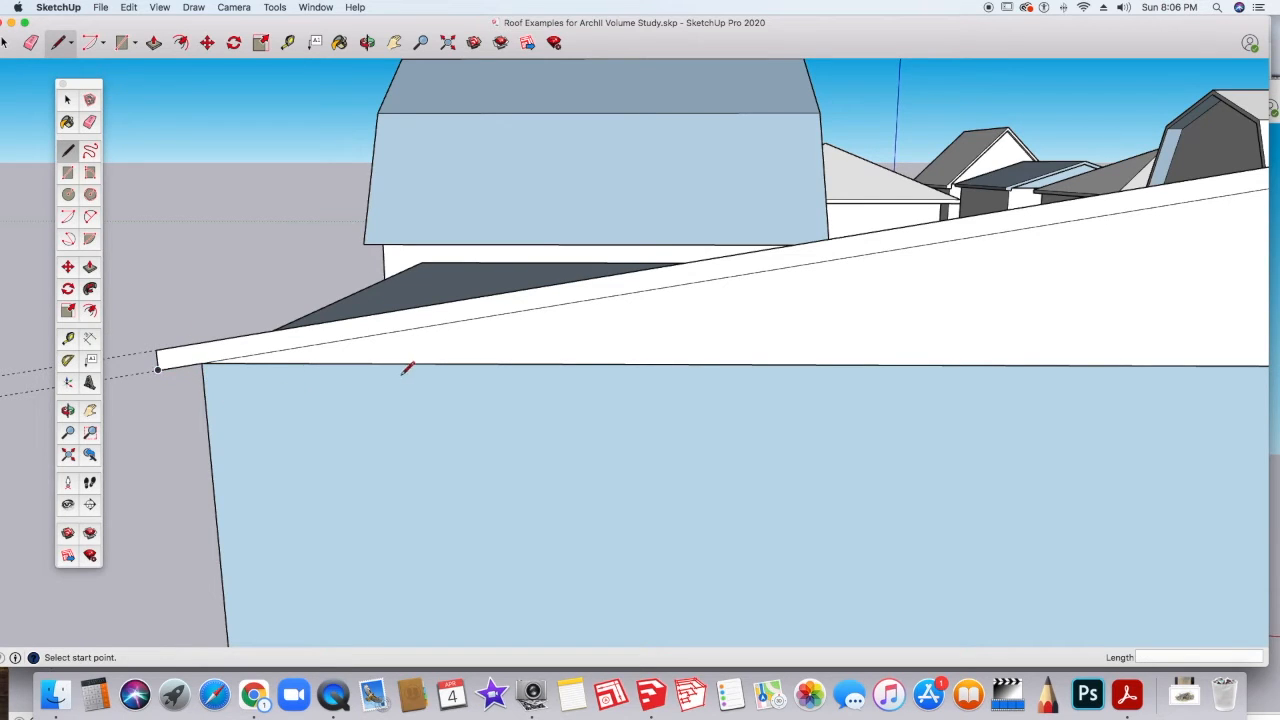
# Erase the leftover horizontal line and the vertical stubs beyond the slab profile at the high overhang.
pyautogui.scroll(-4, 344, 406)
pyautogui.moveTo(354, 408); pyautogui.dragTo(540, 407, button='middle')
pyautogui.scroll(-8, 692, 252)
pyautogui.scroll(-2, 723, 192)
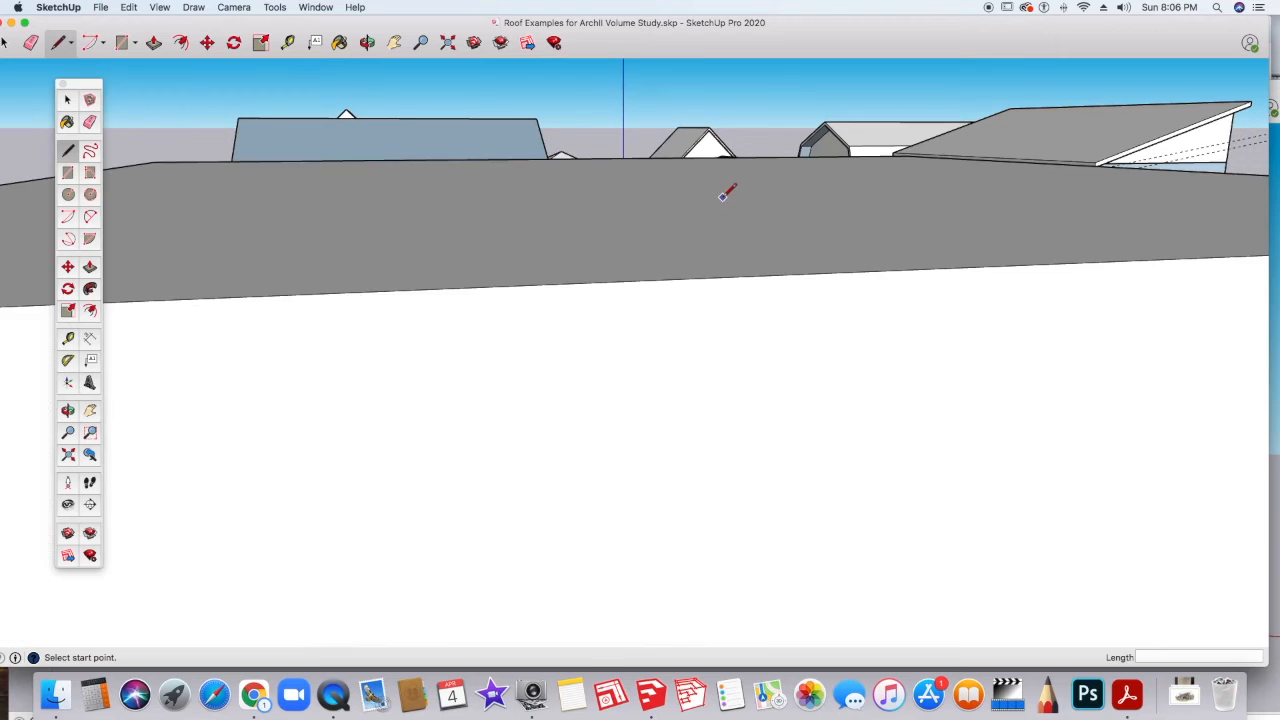
pyautogui.scroll(-3, 723, 192)
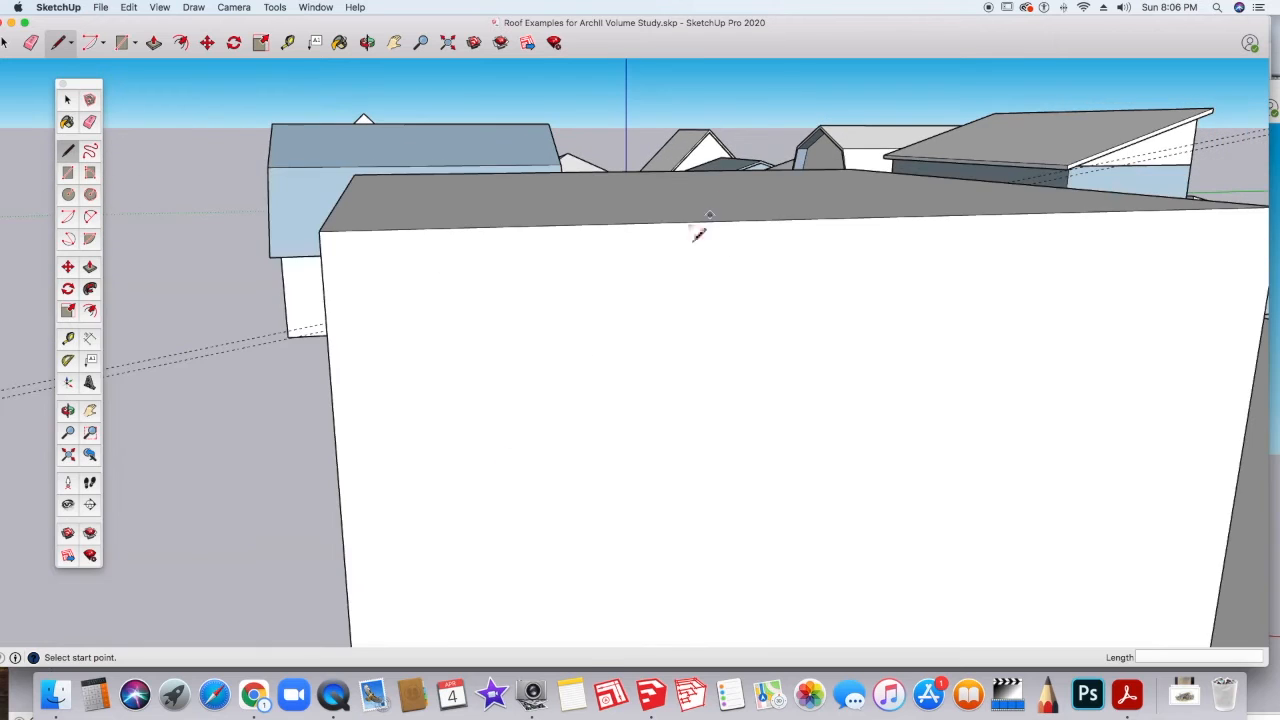
pyautogui.click(67, 456)
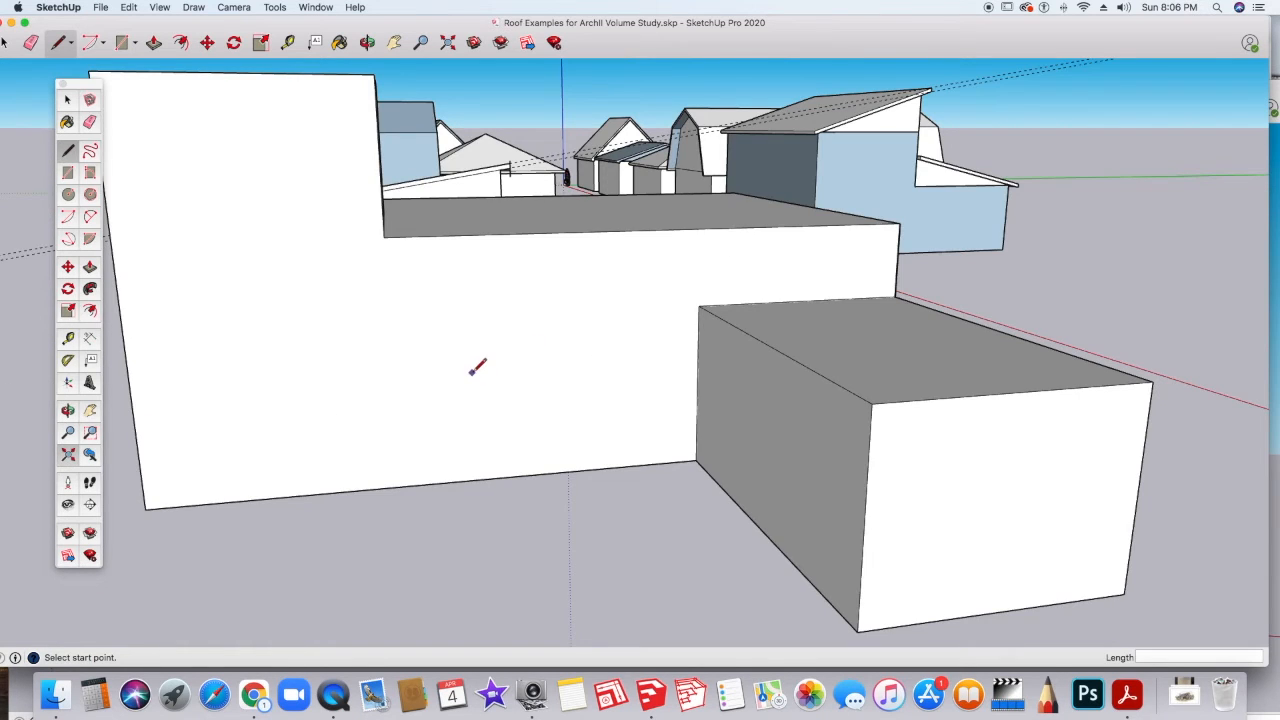
pyautogui.moveTo(451, 289); pyautogui.dragTo(971, 334, button='middle')
pyautogui.moveTo(578, 318); pyautogui.dragTo(412, 394, button='middle')
pyautogui.scroll(5, 265, 290)
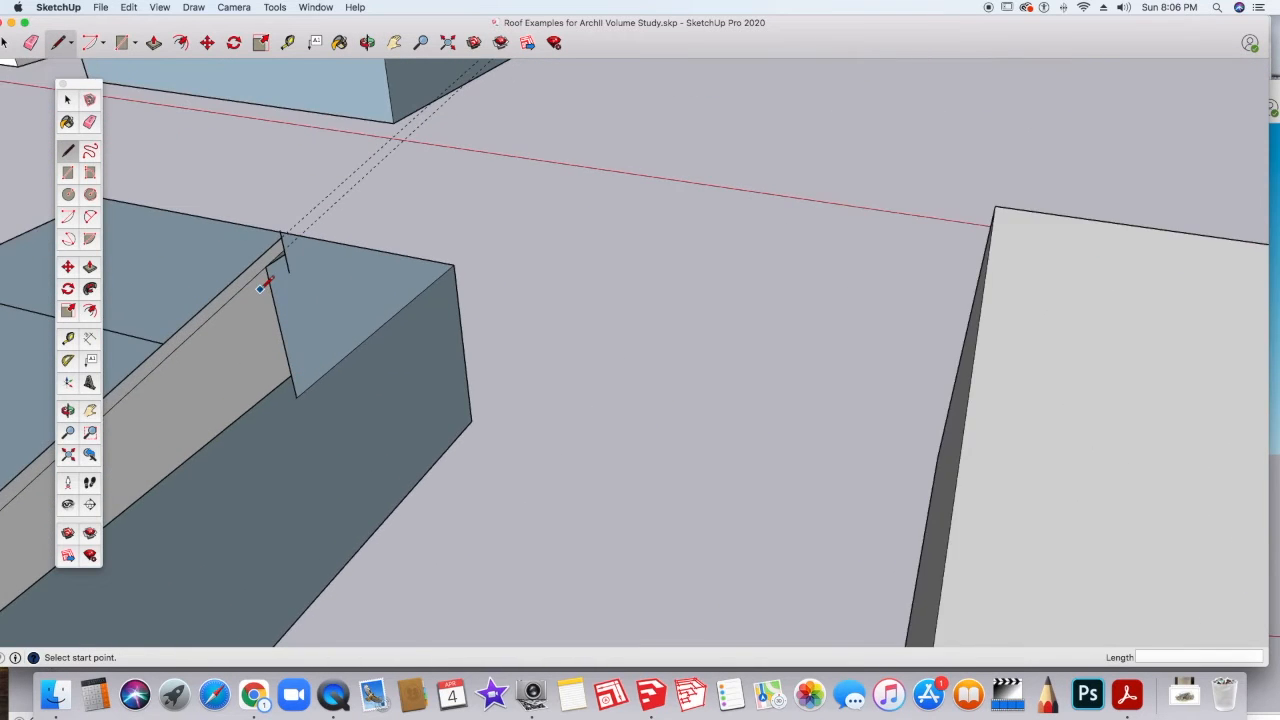
pyautogui.scroll(4, 263, 288)
pyautogui.moveTo(373, 283); pyautogui.dragTo(186, 249, button='middle')
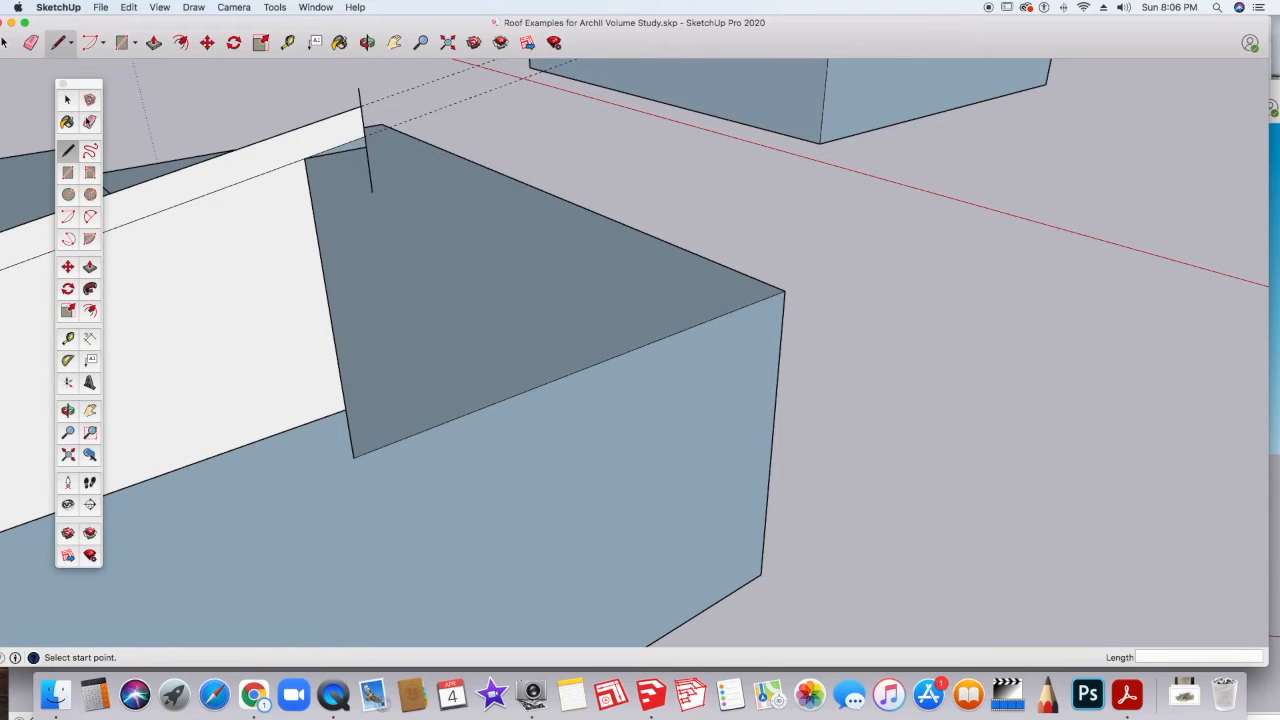
pyautogui.press('e')
pyautogui.click(373, 152)
pyautogui.click(357, 94)
# Push/Pull the triangular face under the slope 21' 5 7/8" across the building to the opposite long wall.
pyautogui.moveTo(314, 294)
pyautogui.mouseDown(button='middle')
pyautogui.moveTo(300, 294)
pyautogui.moveTo(523, 277)
pyautogui.moveTo(786, 286)
pyautogui.mouseUp(button='middle')
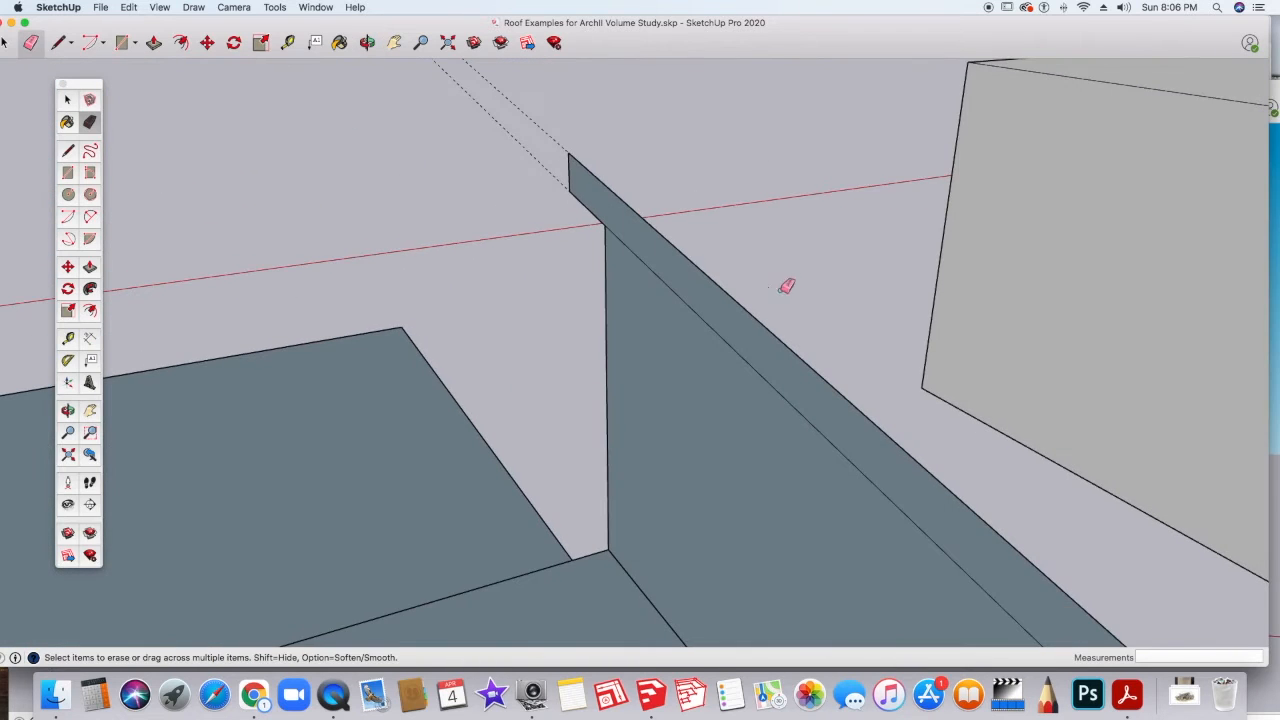
pyautogui.scroll(-10, 780, 295)
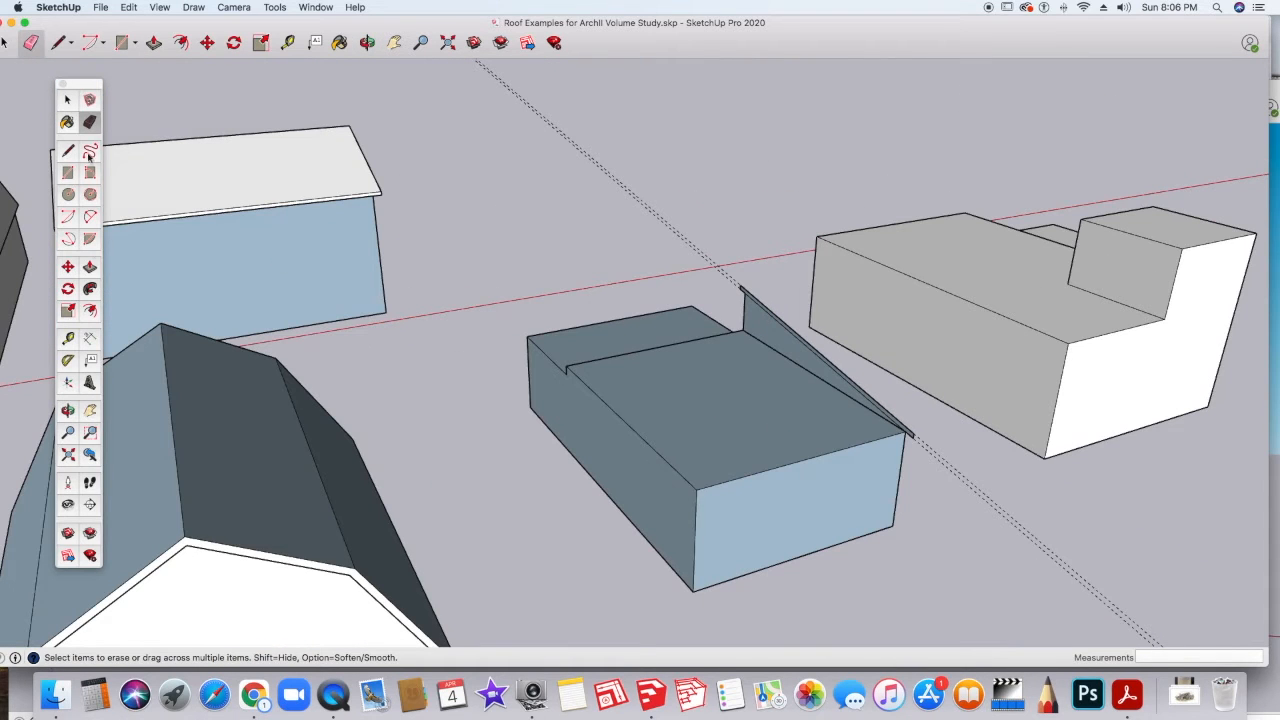
pyautogui.click(90, 268)
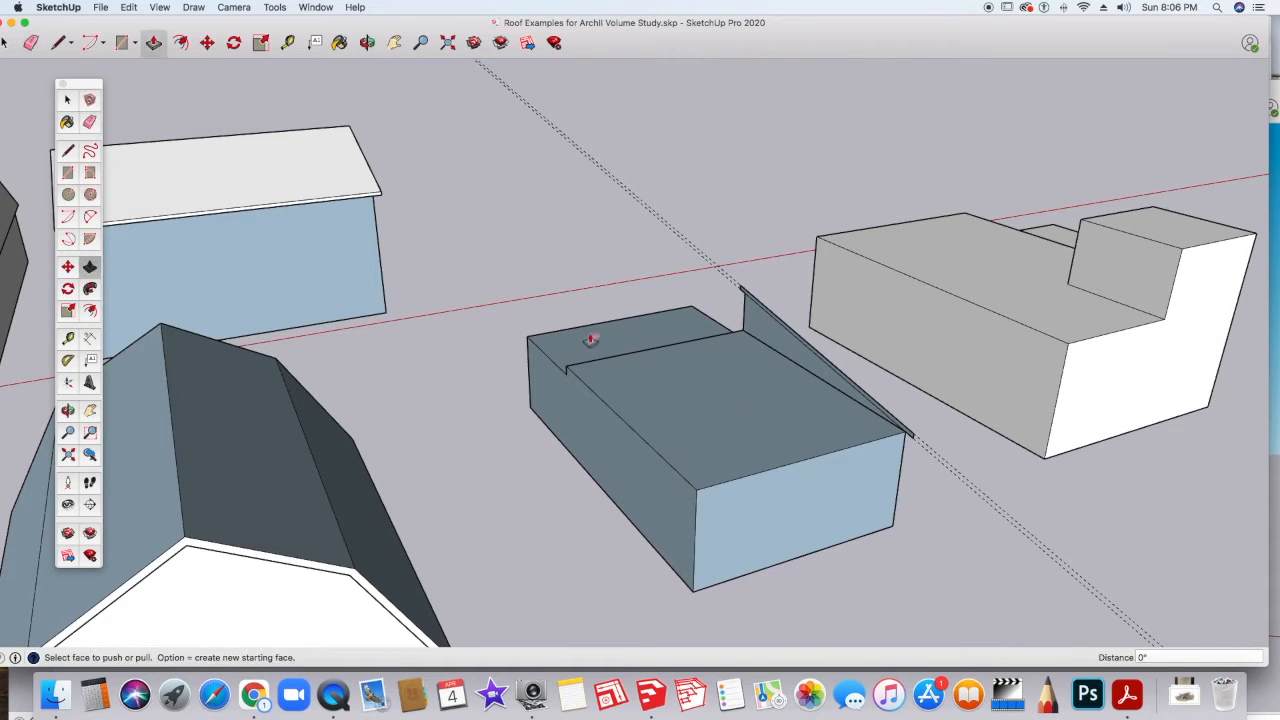
pyautogui.click(798, 367)
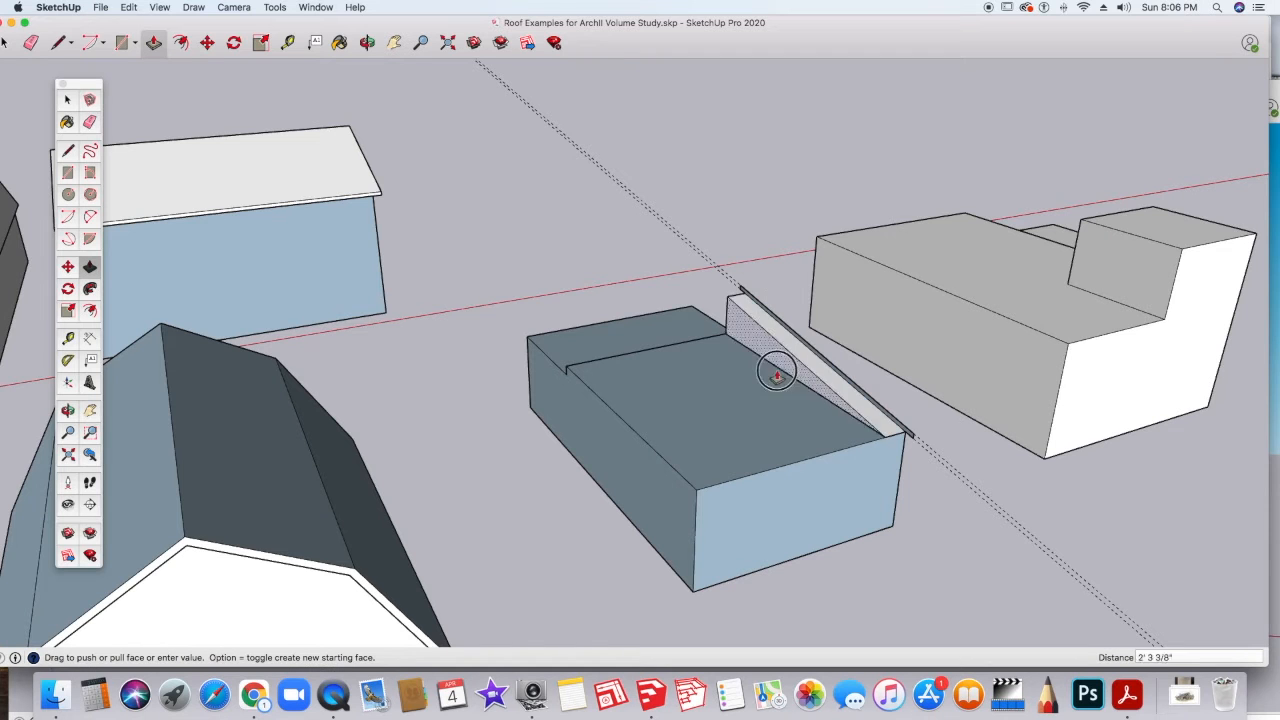
pyautogui.click(675, 509)
# Push/Pull the thin roof slab profile across the building, flush with the opposite end of the triangular volume.
pyautogui.scroll(2, 788, 477)
pyautogui.moveTo(845, 477); pyautogui.dragTo(866, 509, button='middle')
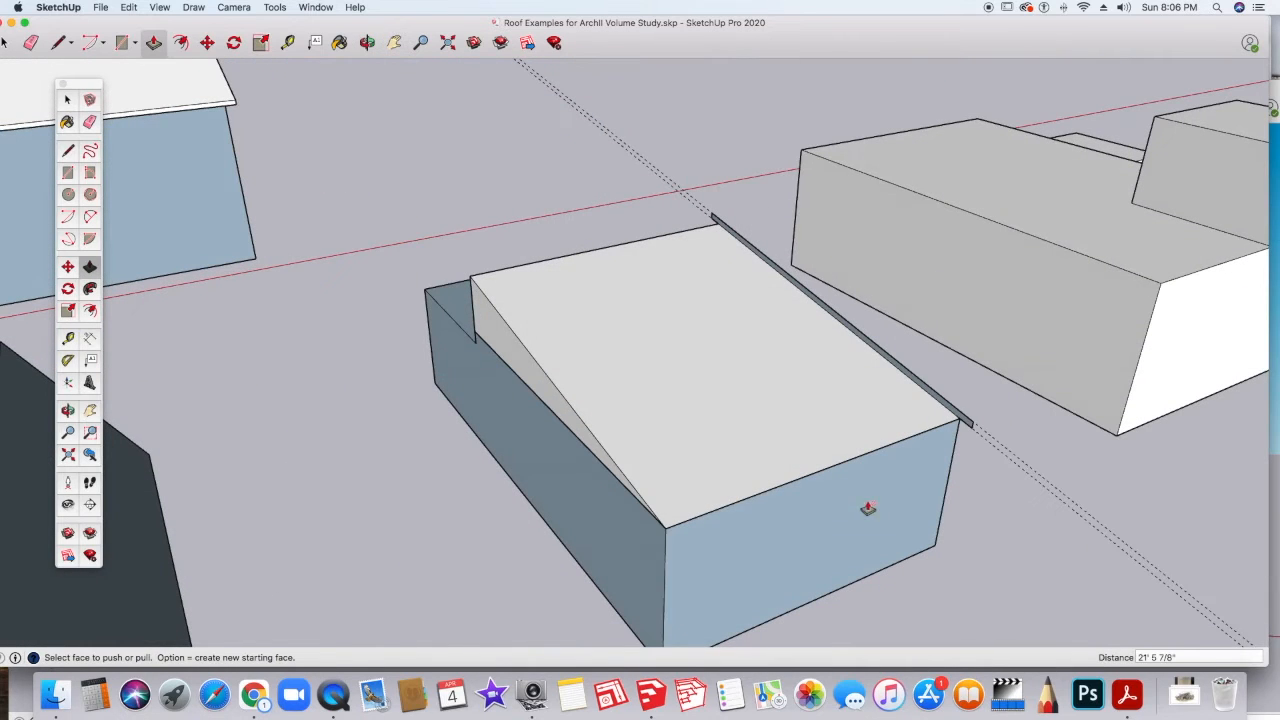
pyautogui.click(886, 362)
pyautogui.click(629, 514)
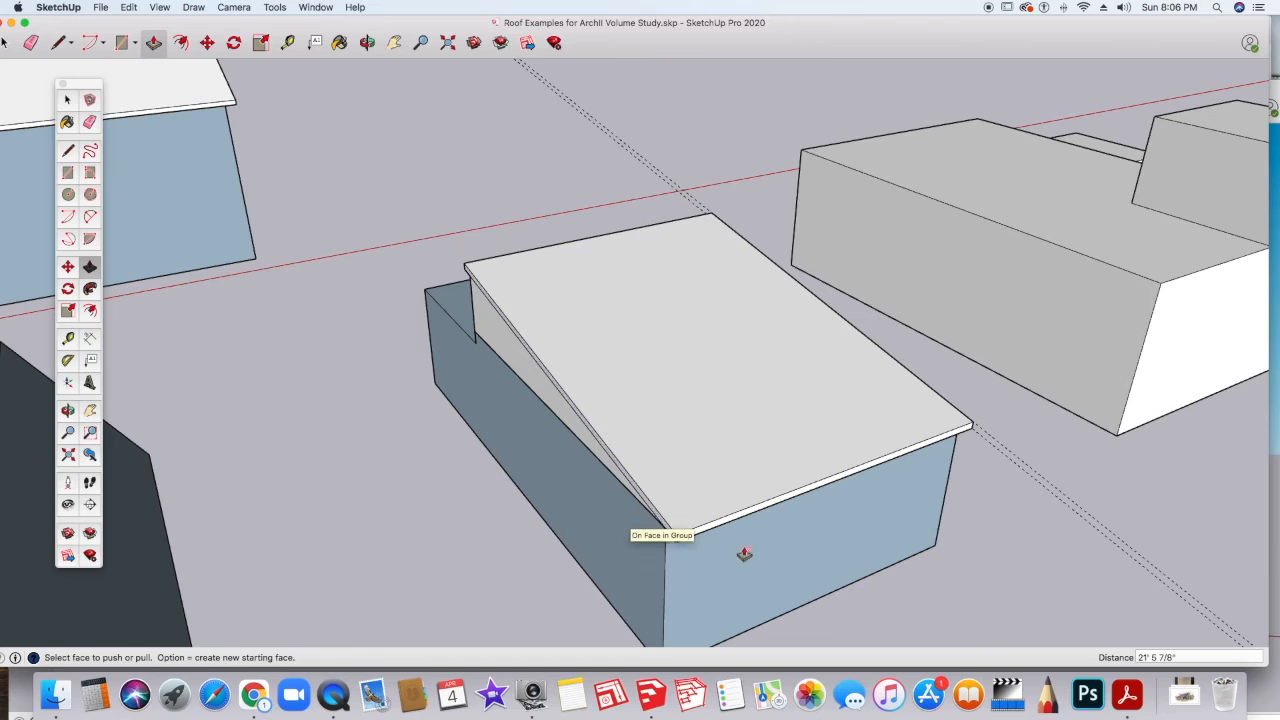
# Extend the slab's sloped side face 1' outward beyond the opposite long wall as a side overhang.
pyautogui.click(601, 450)
pyautogui.click(584, 459)
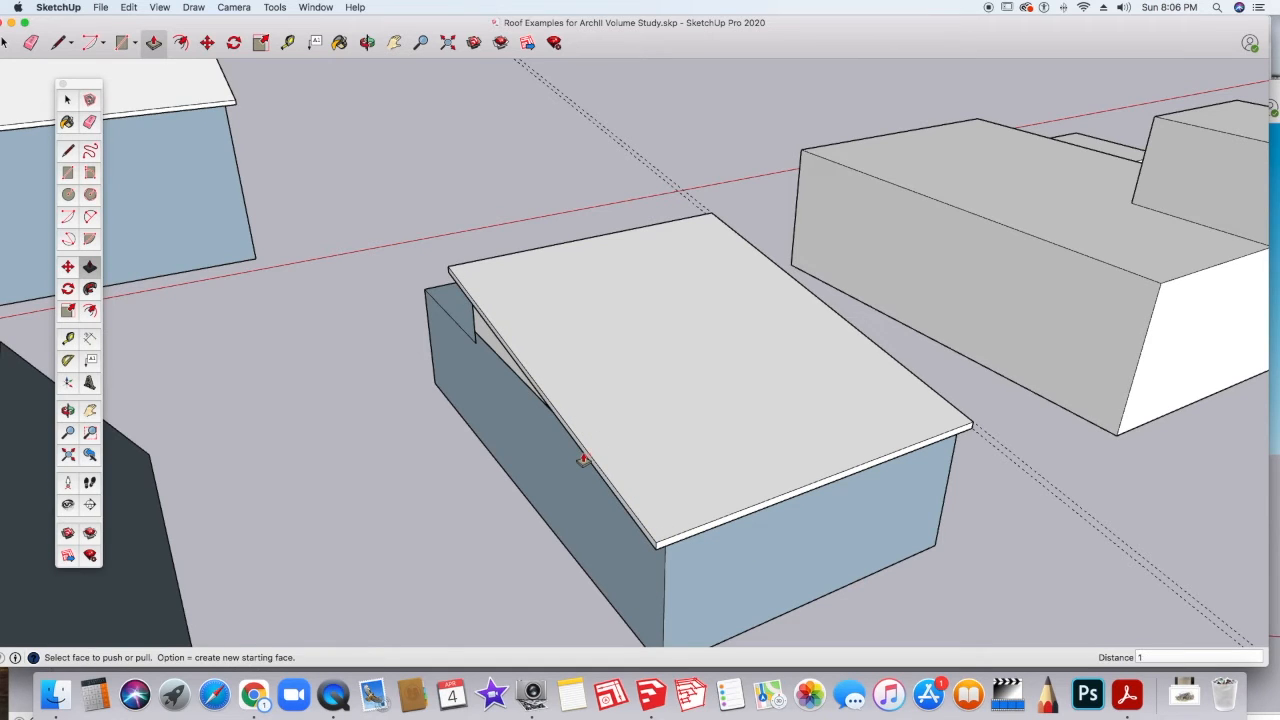
pyautogui.click(585, 455)
# Extend the slab's other sloped side face 1' outward beyond the near long wall as a side overhang.
pyautogui.moveTo(706, 463); pyautogui.dragTo(234, 406, button='middle')
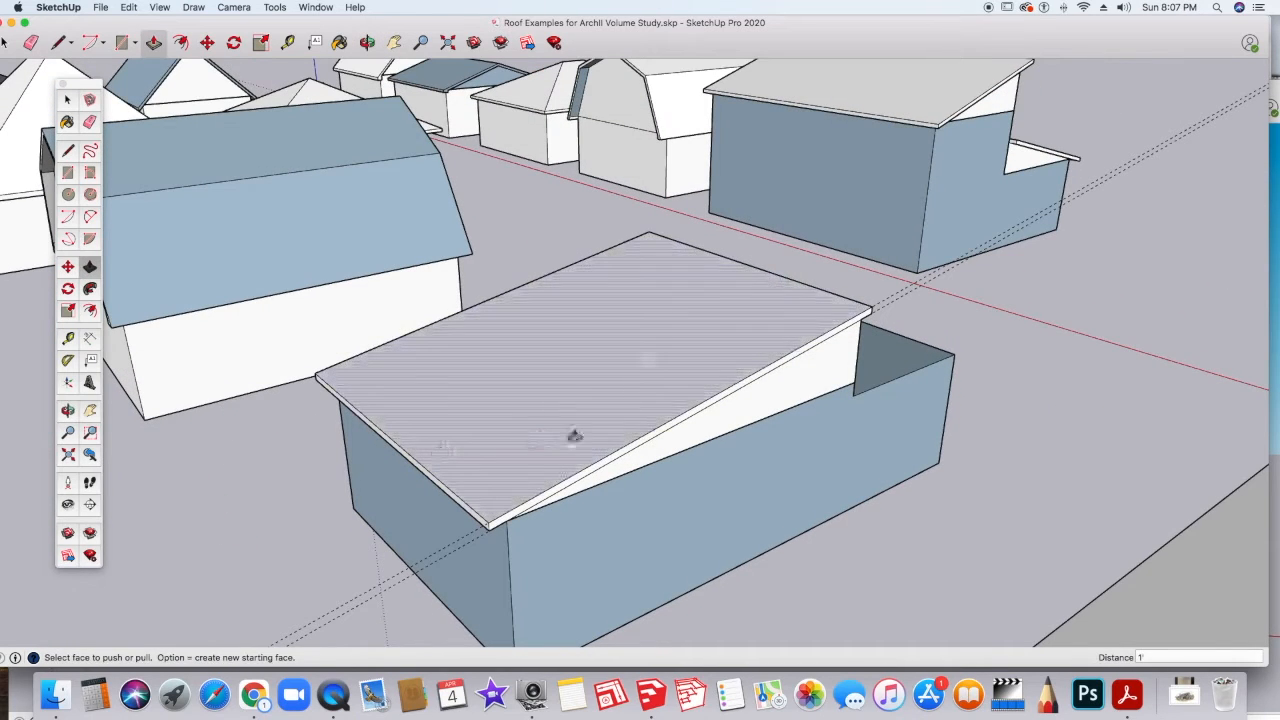
pyautogui.click(610, 467)
pyautogui.click(620, 481)
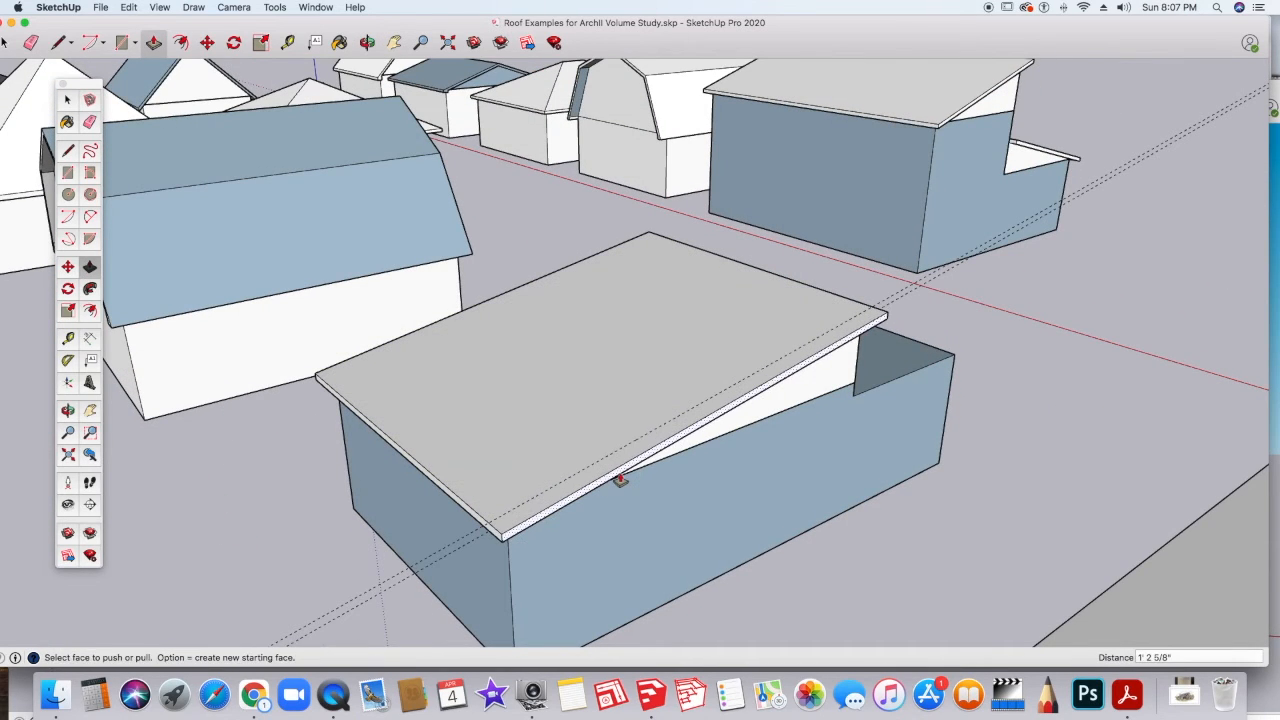
# Try reversing the triangular wall face under the roof slope to its other side.
pyautogui.moveTo(880, 385); pyautogui.dragTo(491, 371, button='middle')
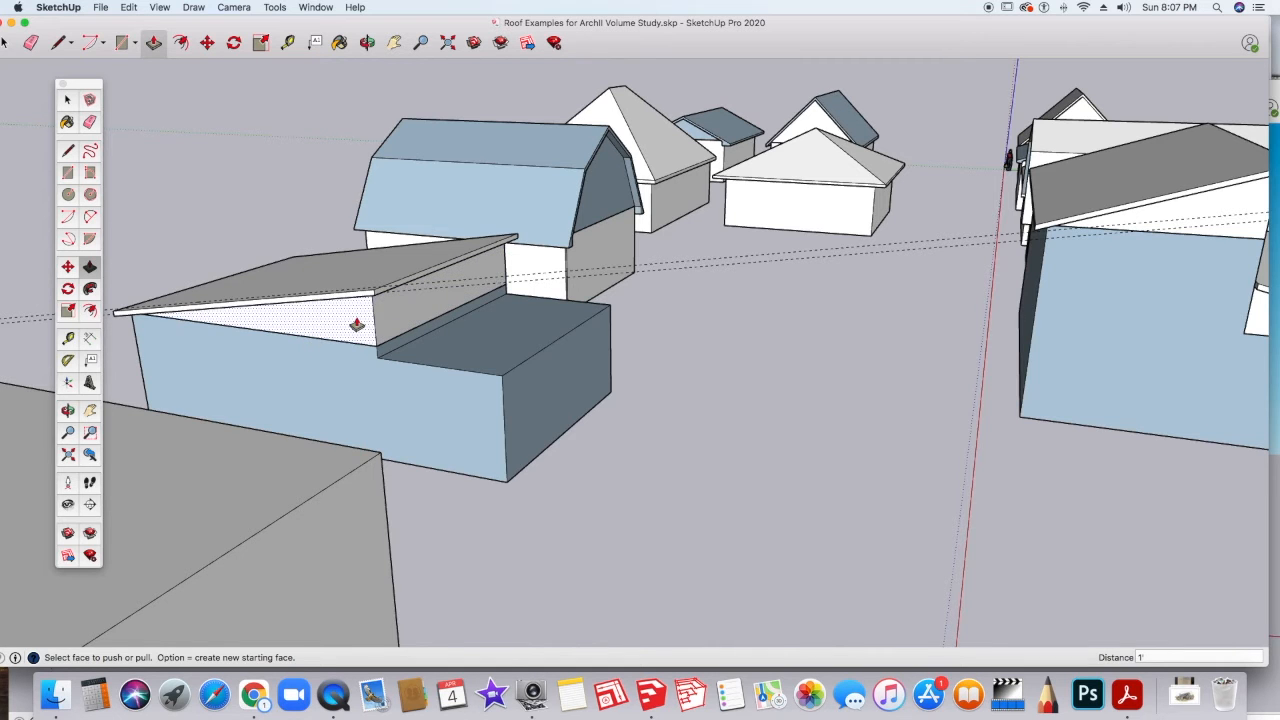
pyautogui.scroll(5, 356, 325)
pyautogui.moveTo(355, 329); pyautogui.dragTo(457, 271, button='middle')
pyautogui.scroll(3, 520, 292)
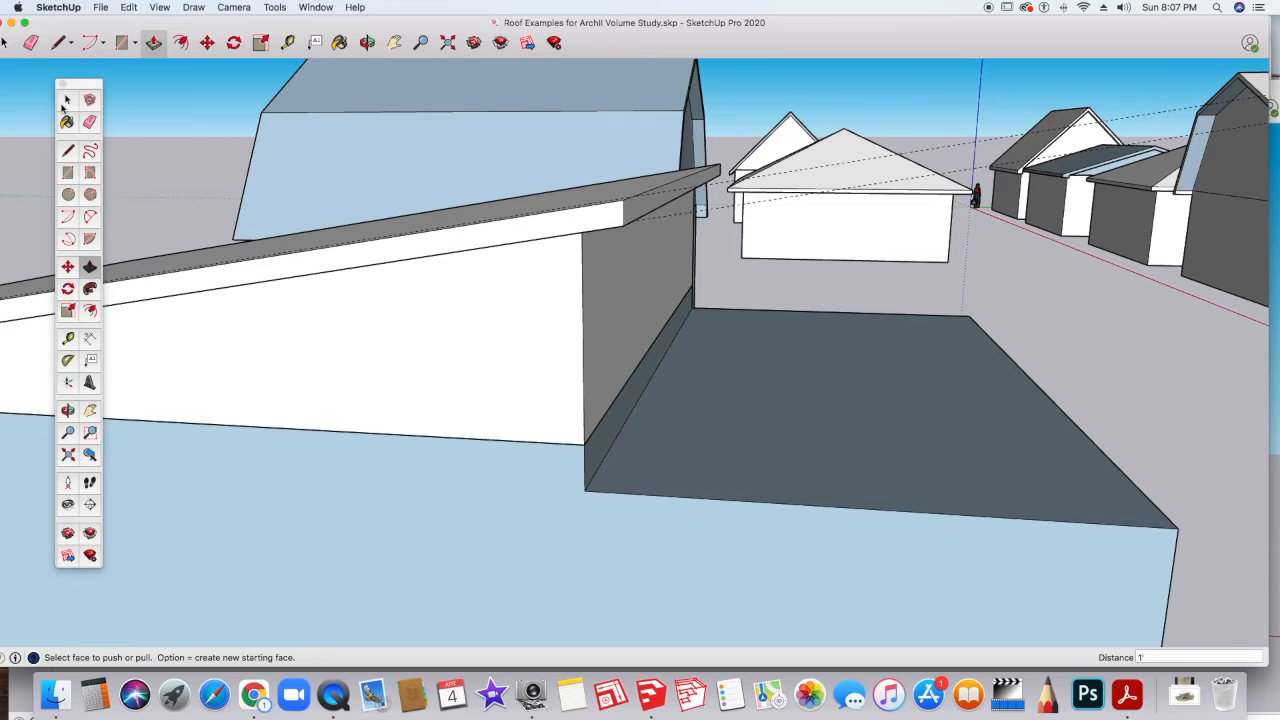
pyautogui.click(66, 101)
pyautogui.rightClick(407, 318)
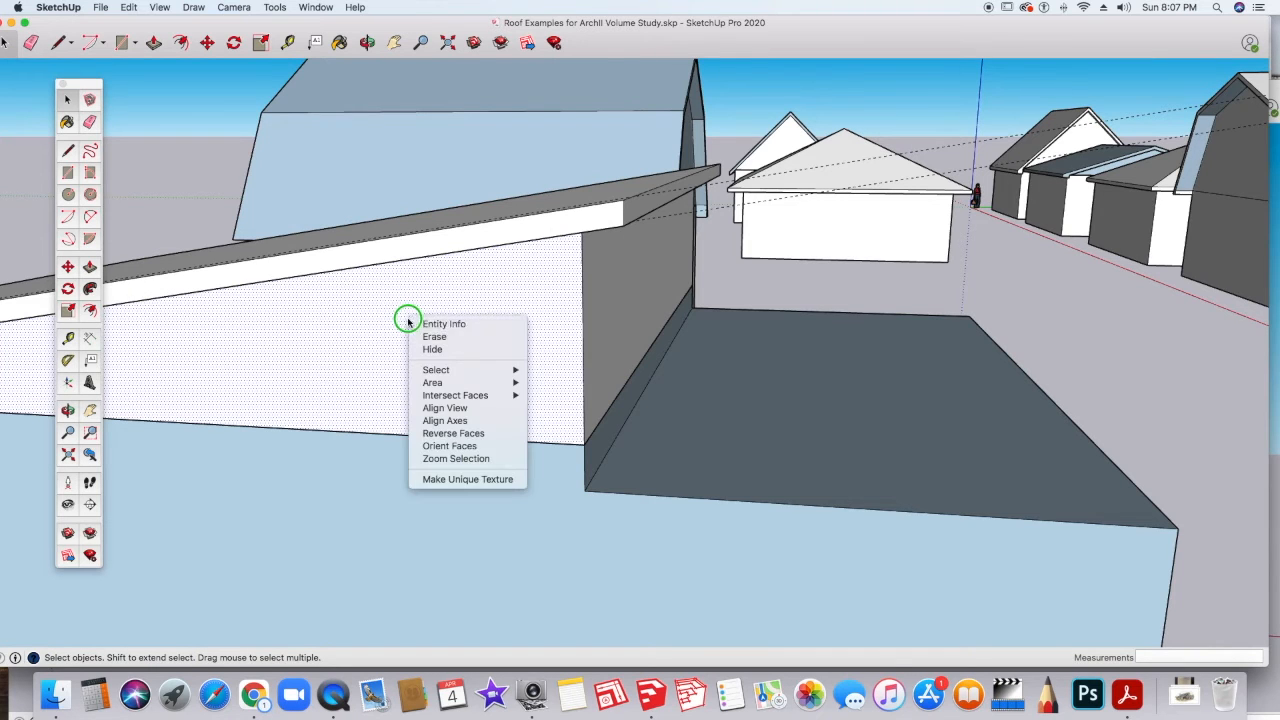
pyautogui.click(463, 435)
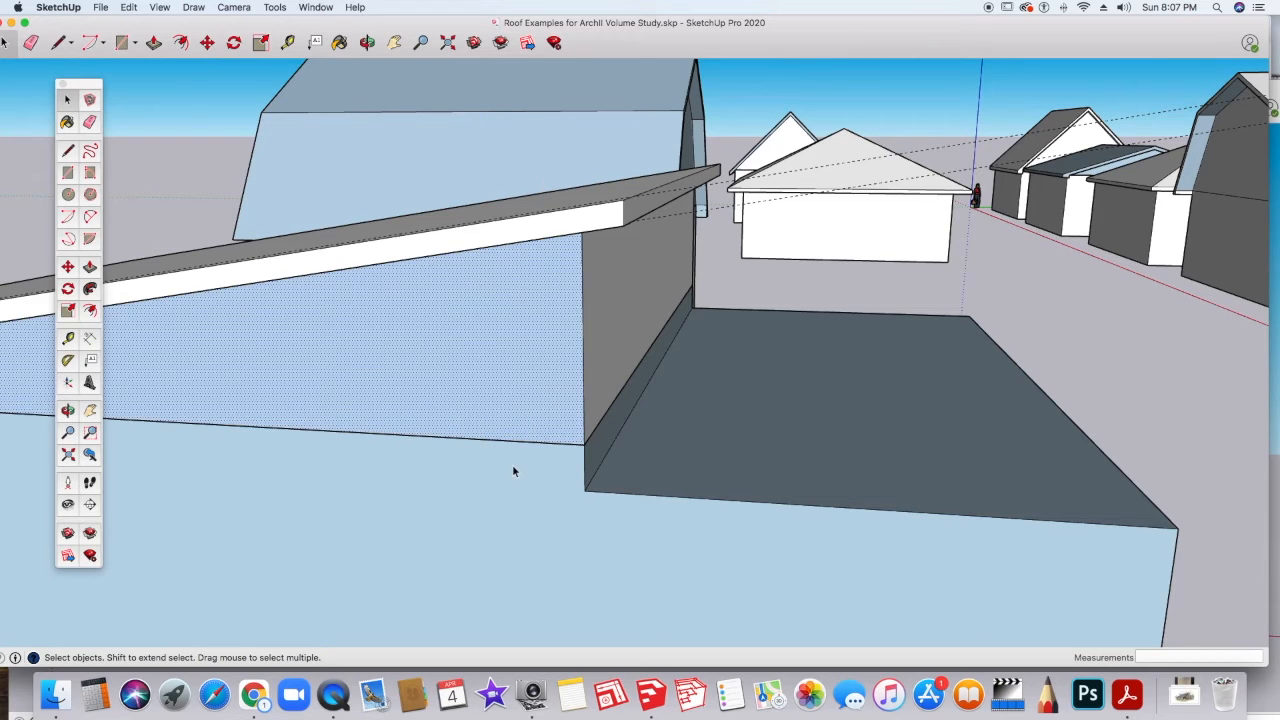
pyautogui.click(512, 464)
# Open the building group for editing and reverse its long wall face so the front side faces out.
pyautogui.click(507, 498)
pyautogui.doubleClick(507, 498)
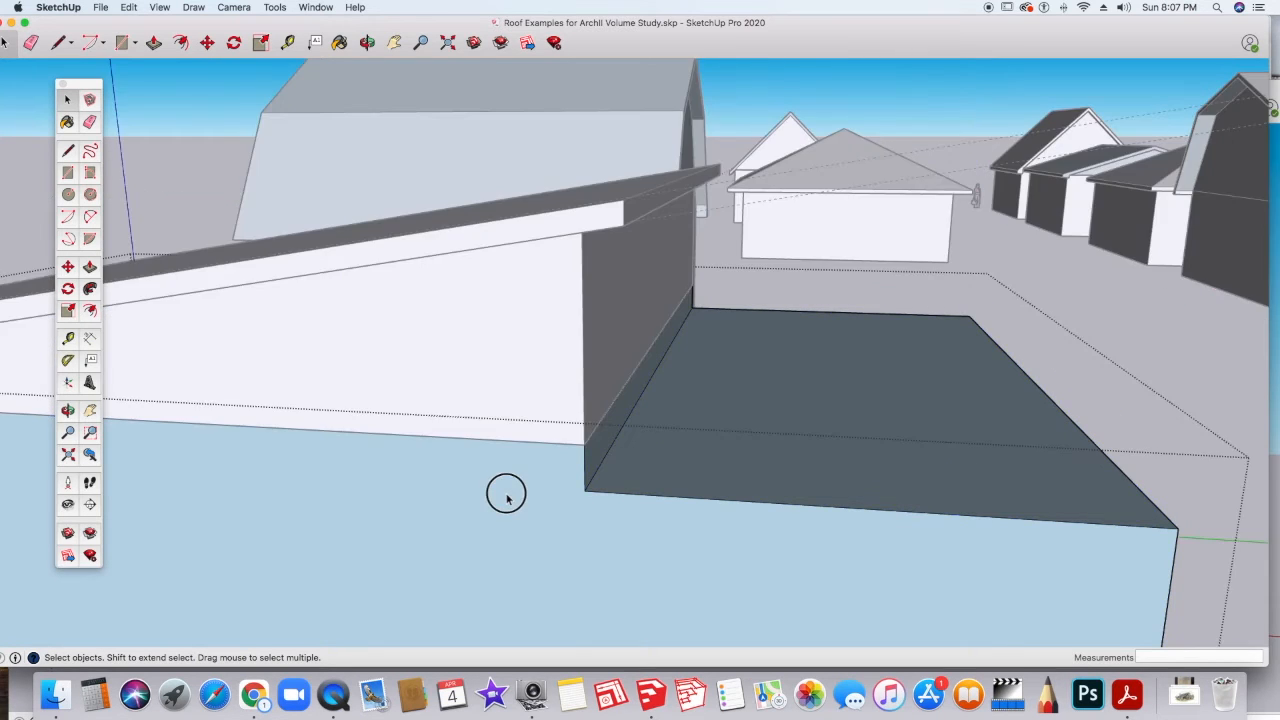
pyautogui.click(513, 510)
pyautogui.click(1171, 286)
pyautogui.click(648, 602)
pyautogui.rightClick(655, 575)
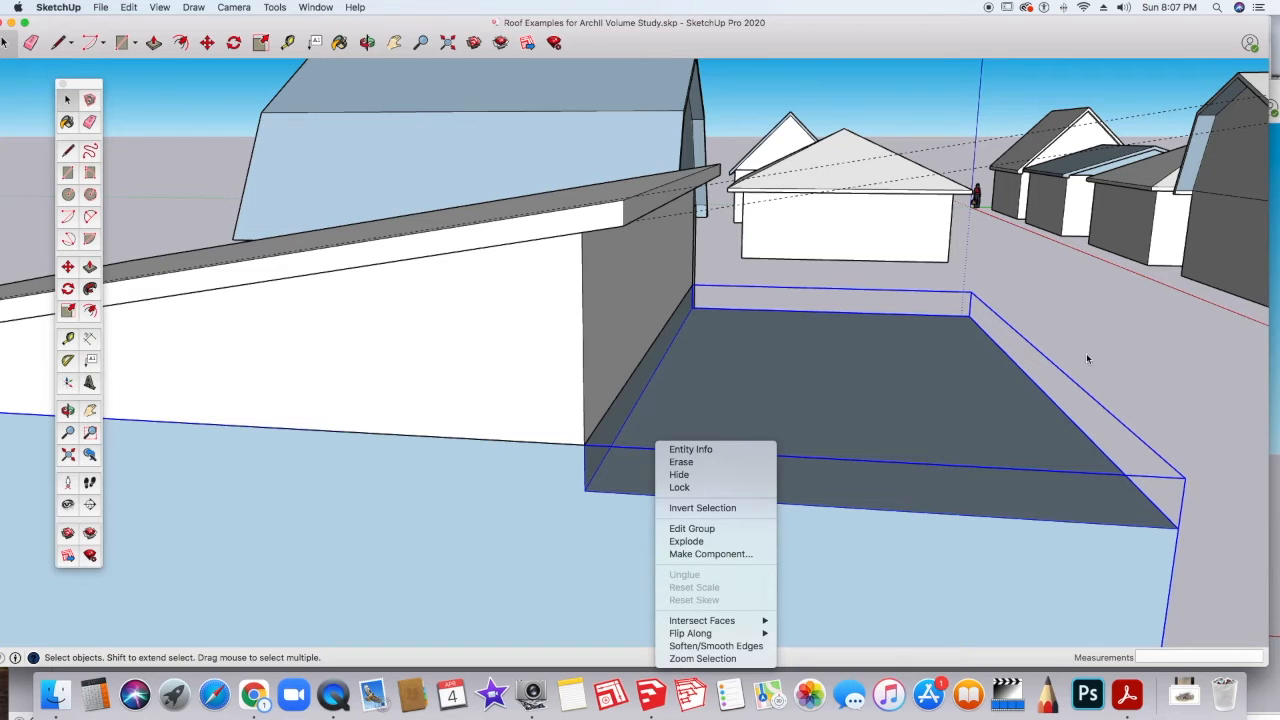
pyautogui.press('Escape')
pyautogui.doubleClick(705, 583)
pyautogui.rightClick(659, 558)
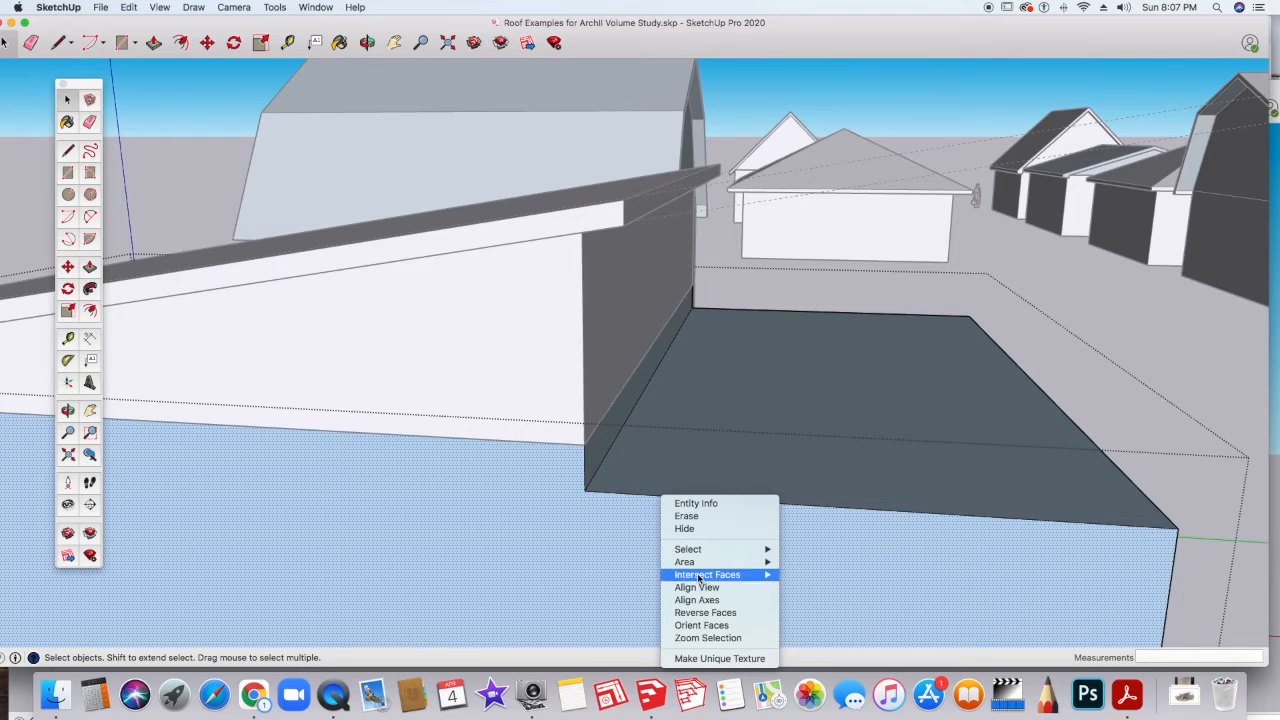
pyautogui.click(702, 612)
# Reverse the lower flat roof face and the narrow strip below the high wall, and close the building group.
pyautogui.click(770, 483)
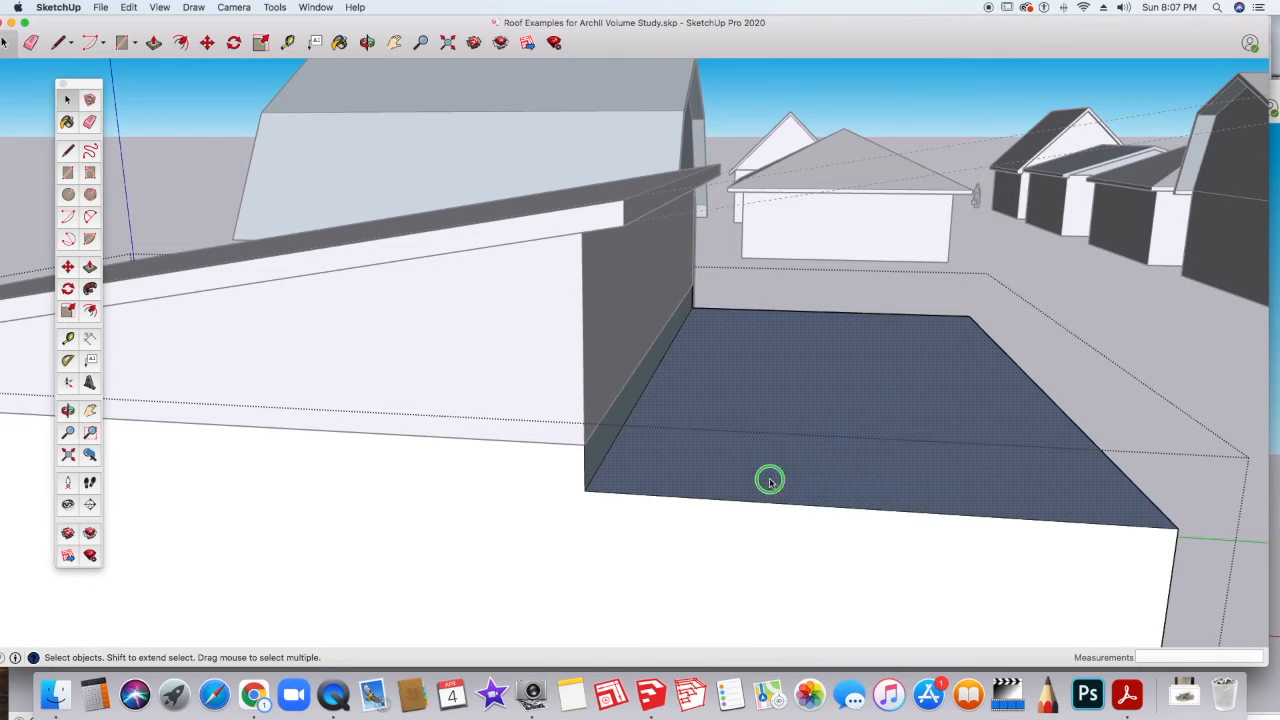
pyautogui.rightClick(770, 483)
pyautogui.click(815, 594)
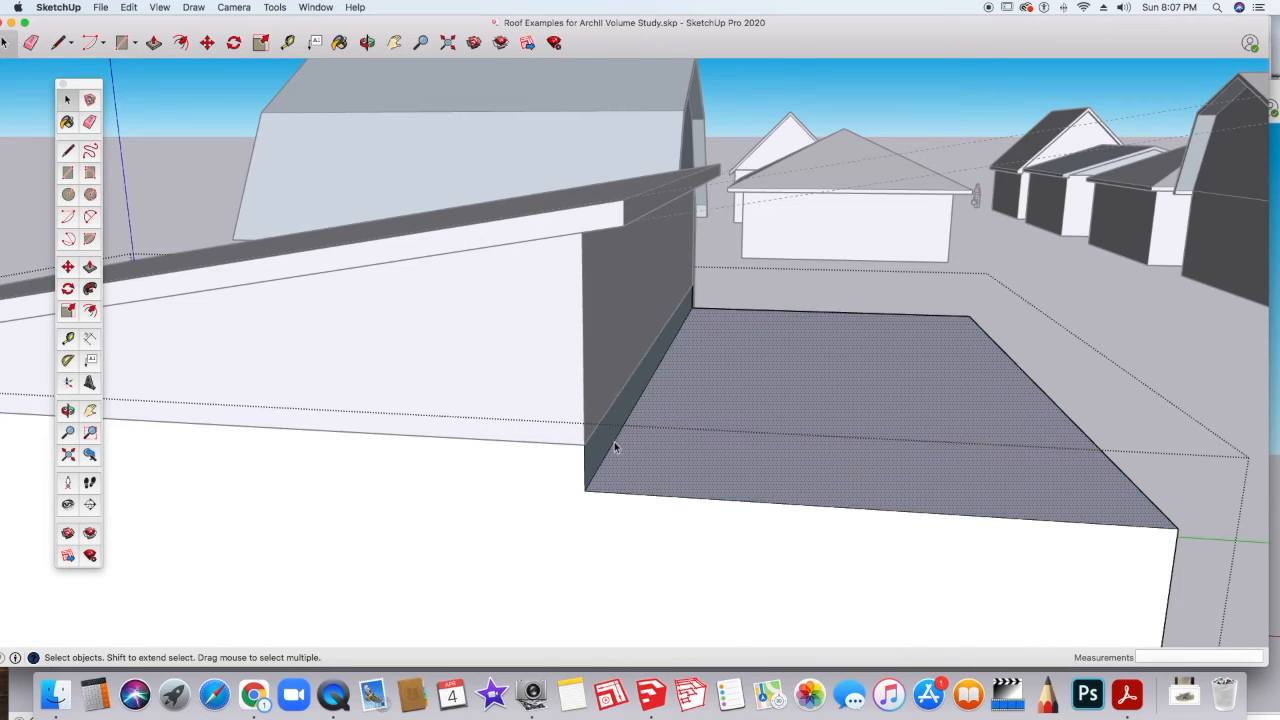
pyautogui.rightClick(601, 449)
pyautogui.click(664, 566)
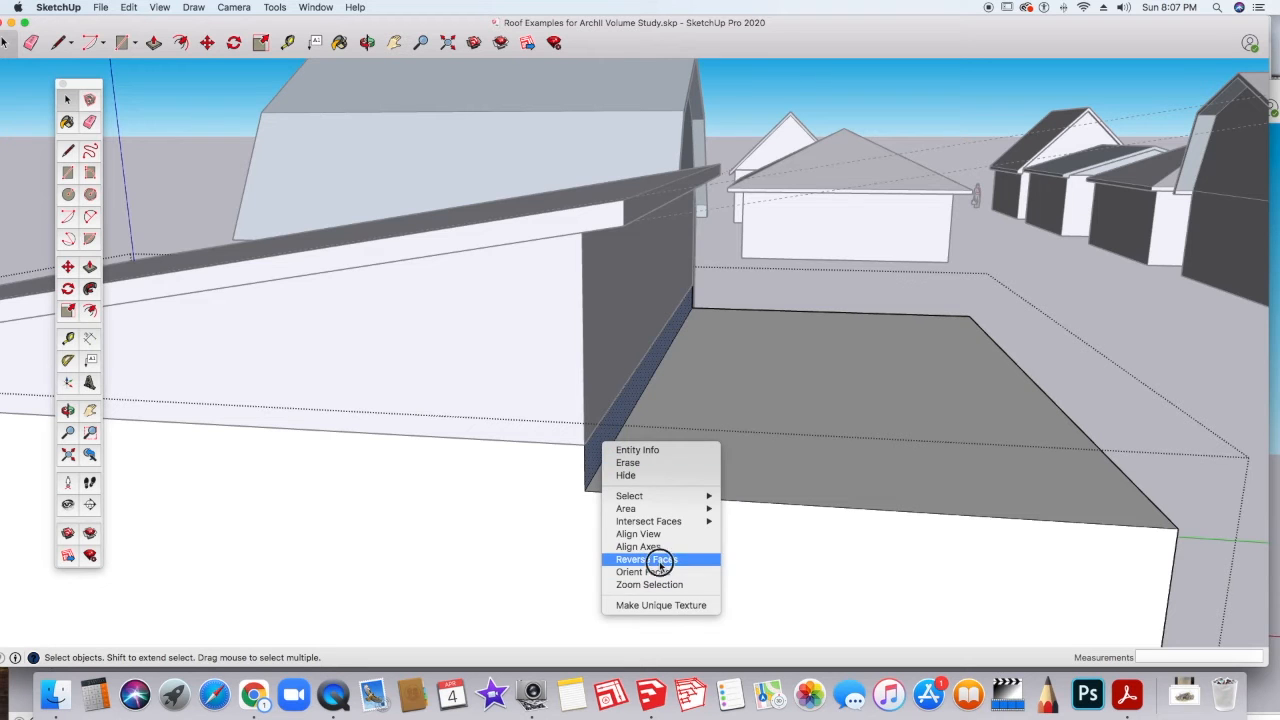
pyautogui.scroll(-5, 728, 482)
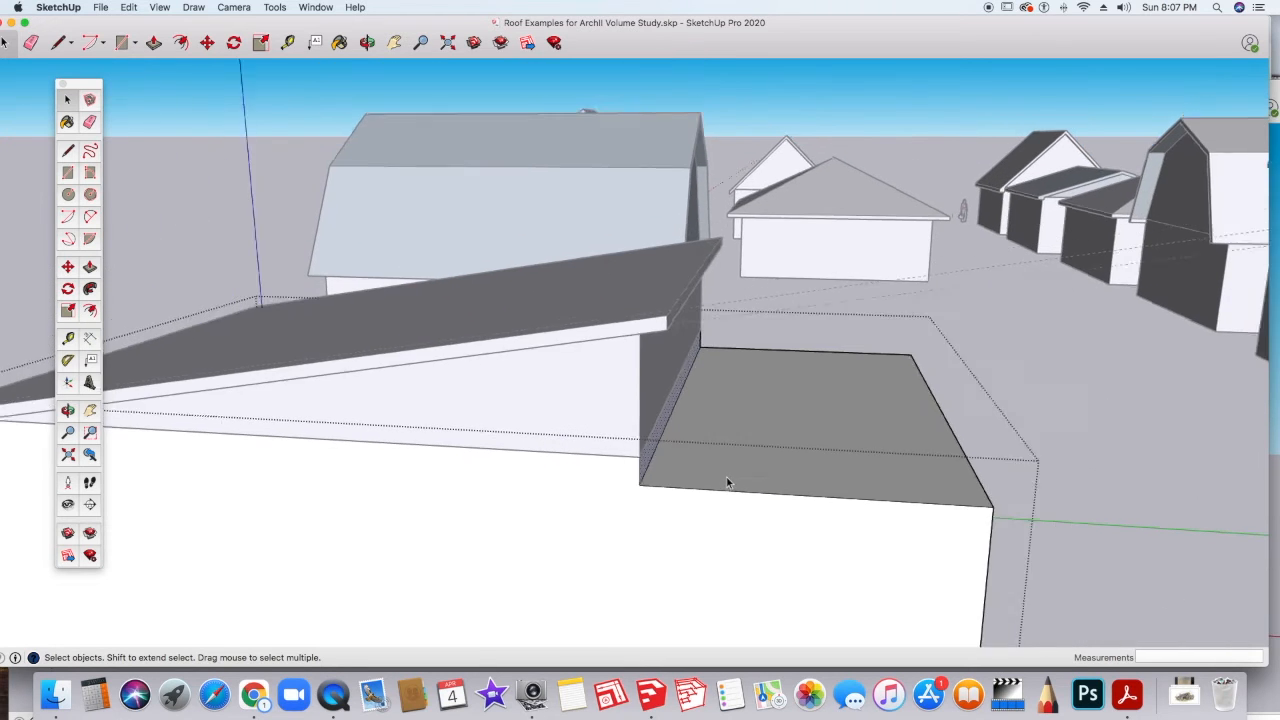
pyautogui.moveTo(760, 482); pyautogui.dragTo(506, 447, button='middle')
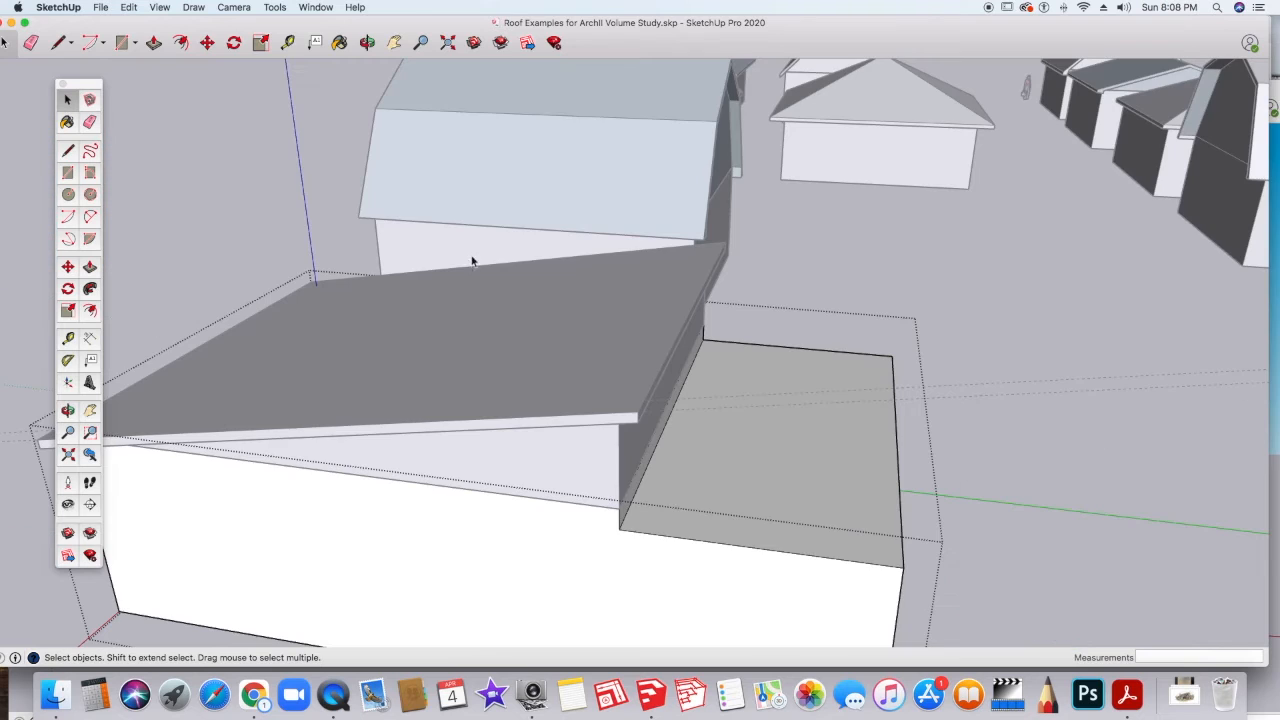
pyautogui.click(1018, 336)
pyautogui.moveTo(651, 490); pyautogui.dragTo(757, 326, button='middle')
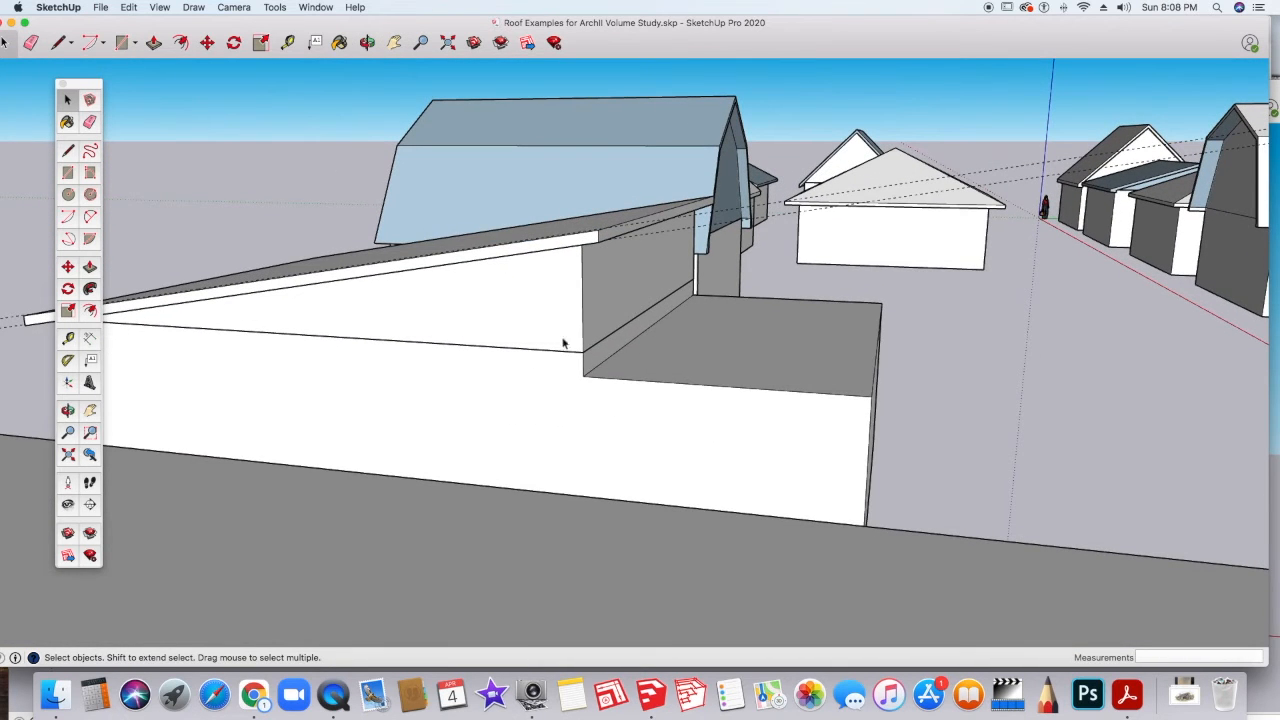
pyautogui.click(518, 396)
pyautogui.click(529, 291)
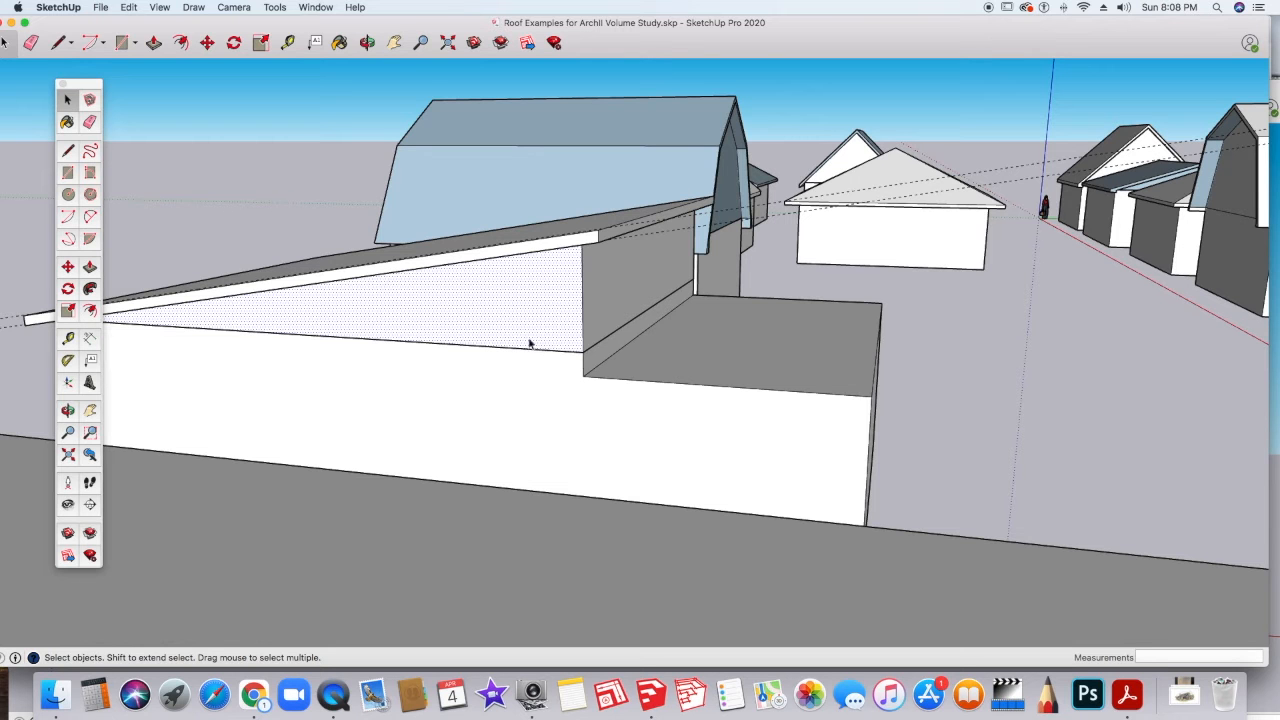
pyautogui.moveTo(763, 330); pyautogui.dragTo(610, 317, button='middle')
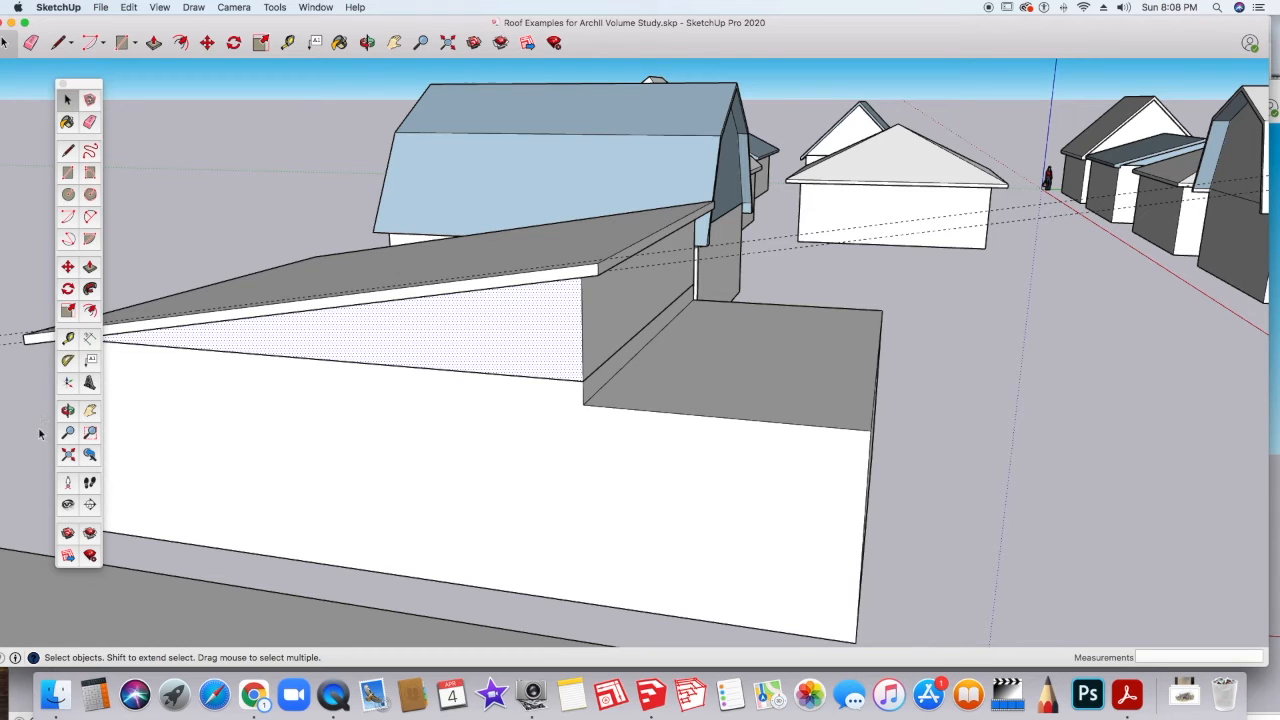
# Try a 2:12 protractor guide from the lower flat roof's outer corner toward the high wall, and undo it.
pyautogui.click(67, 361)
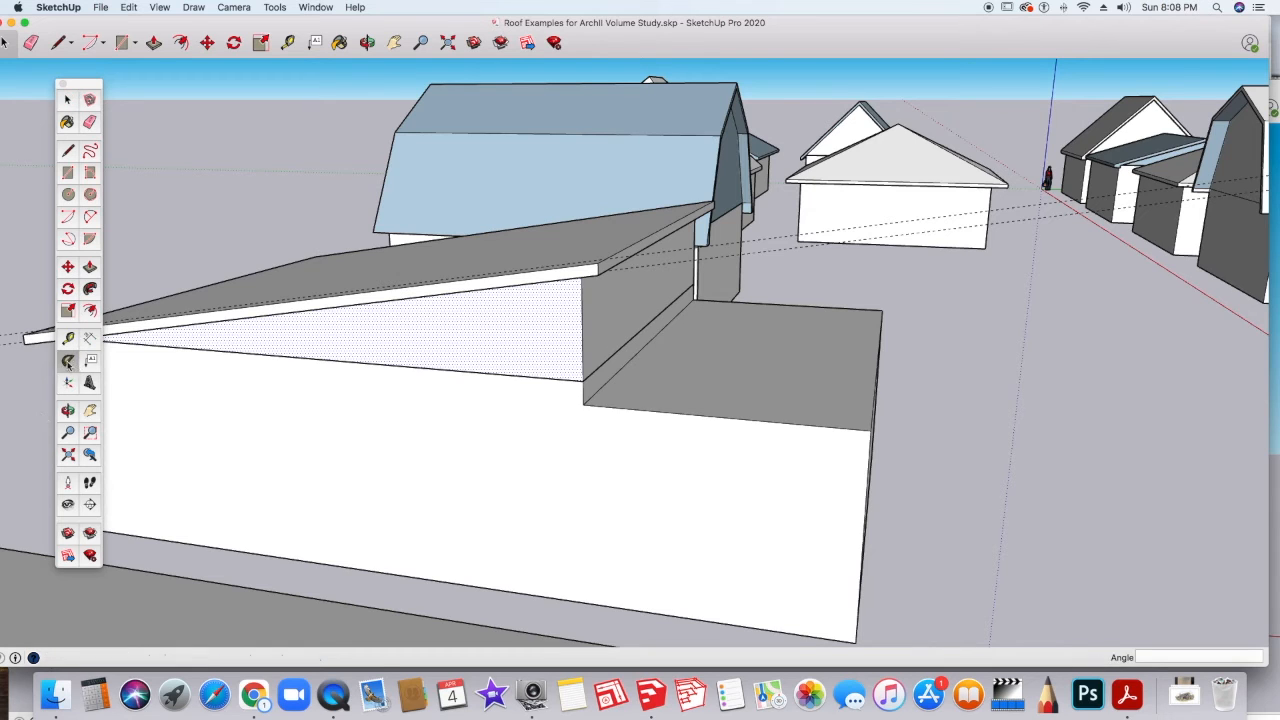
pyautogui.click(870, 432)
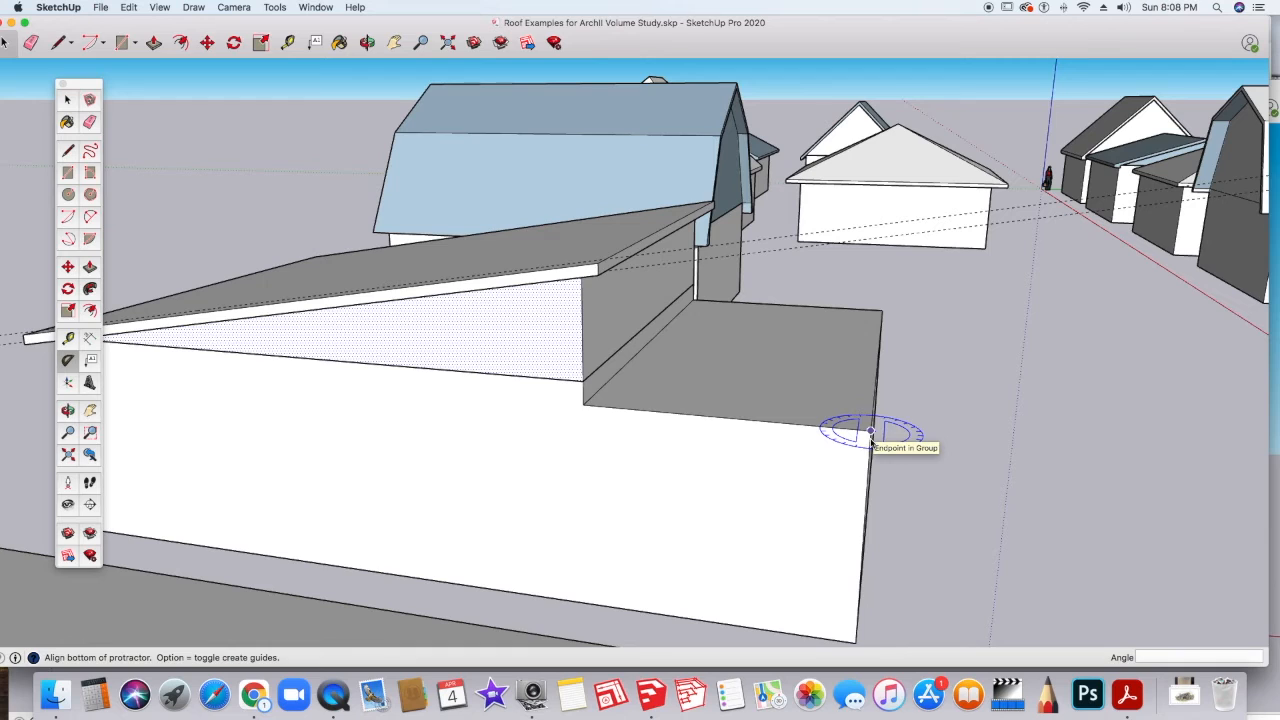
pyautogui.press('Escape')
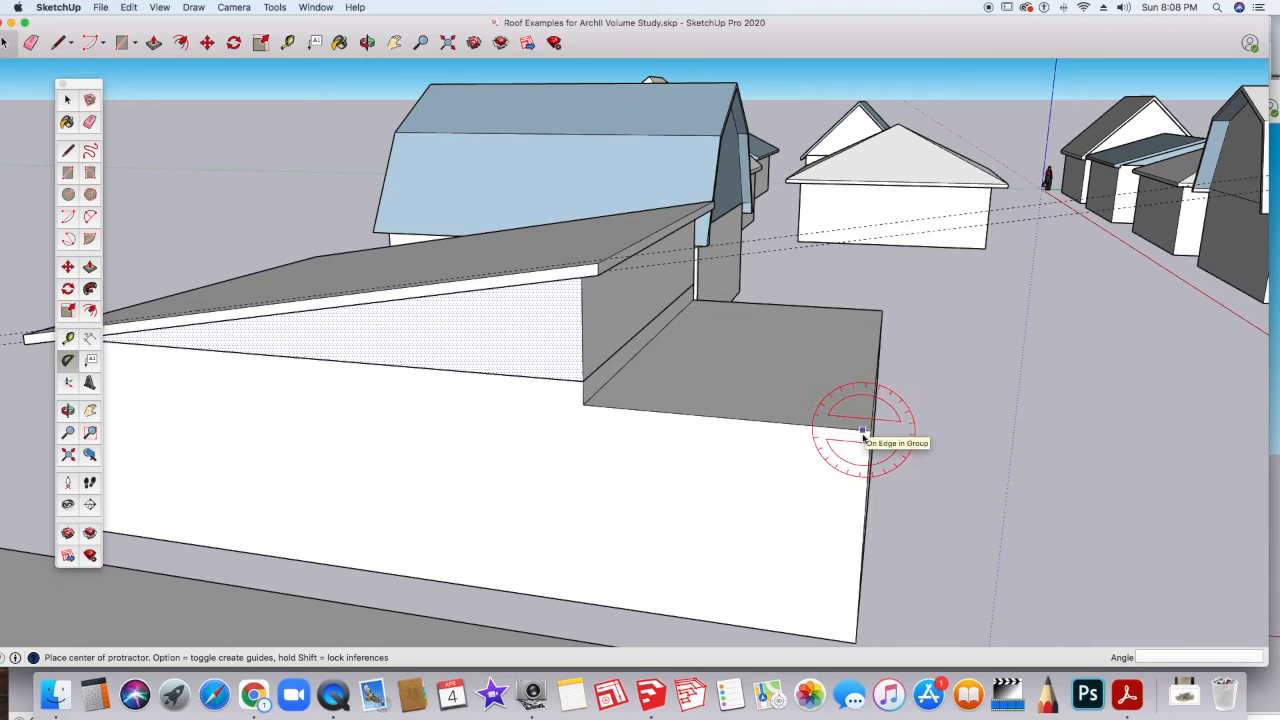
pyautogui.click(864, 435)
pyautogui.press('Escape')
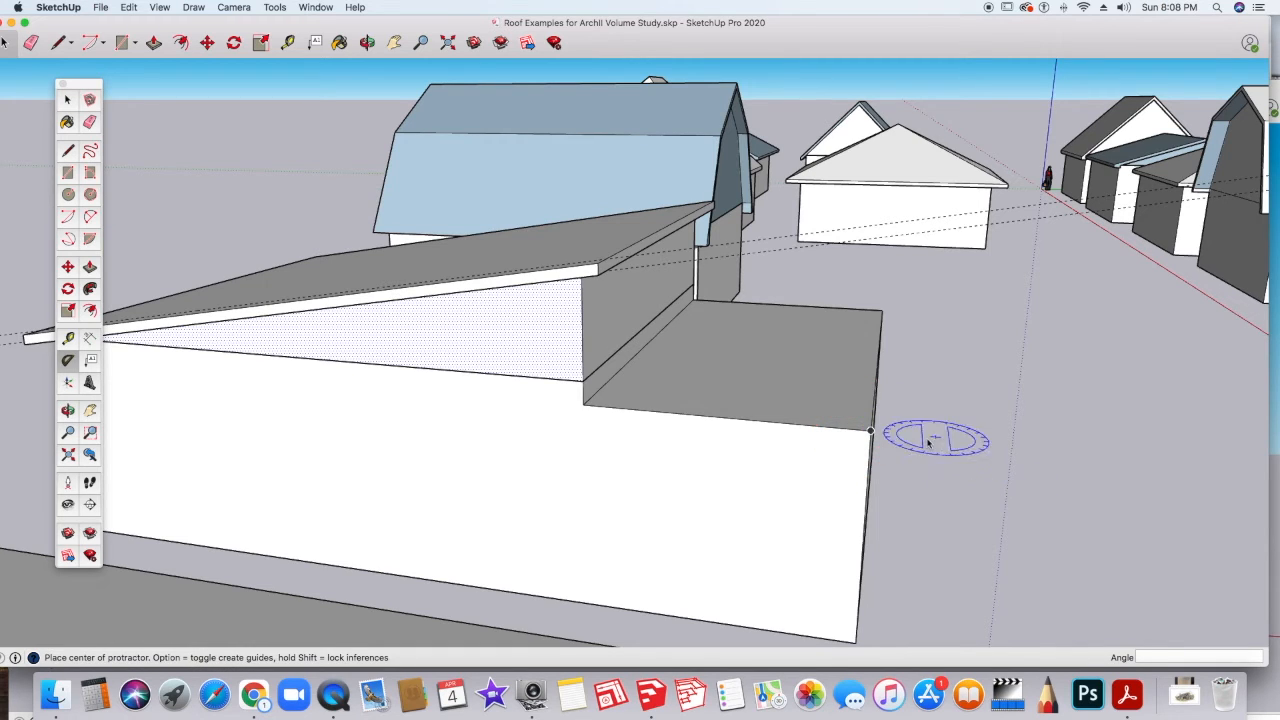
pyautogui.click(870, 432)
pyautogui.click(766, 419)
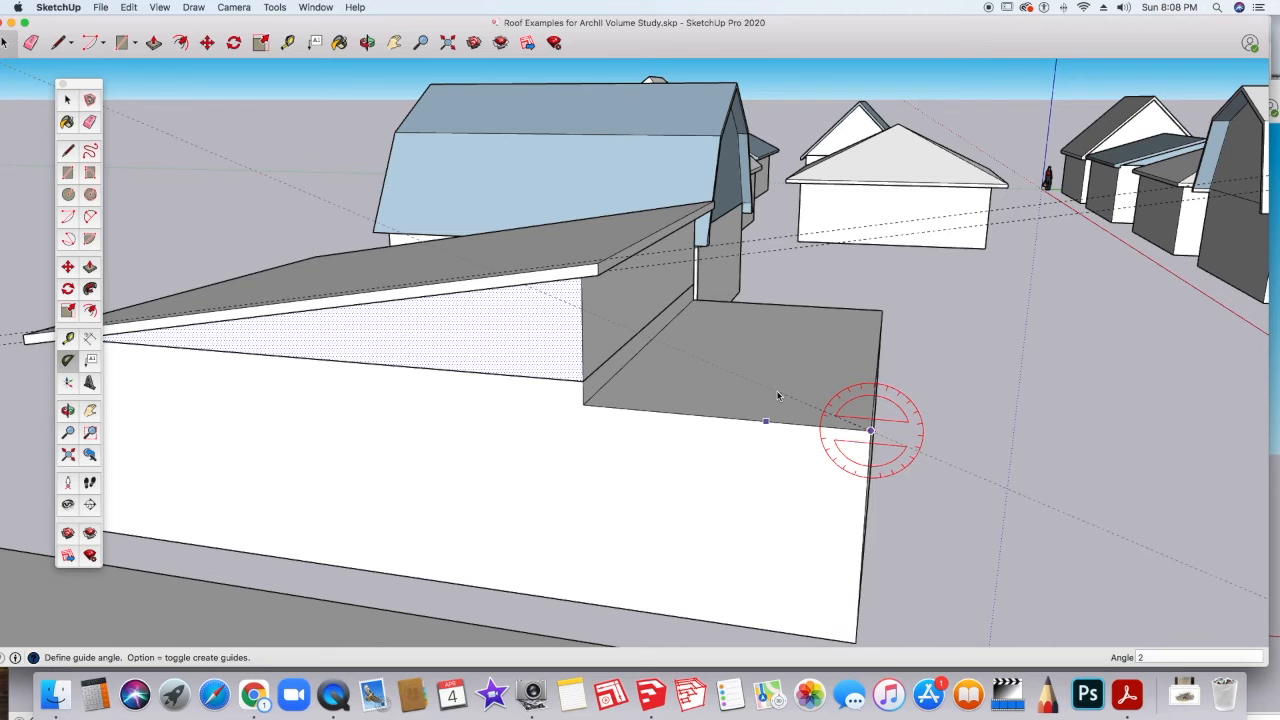
pyautogui.click(778, 396)
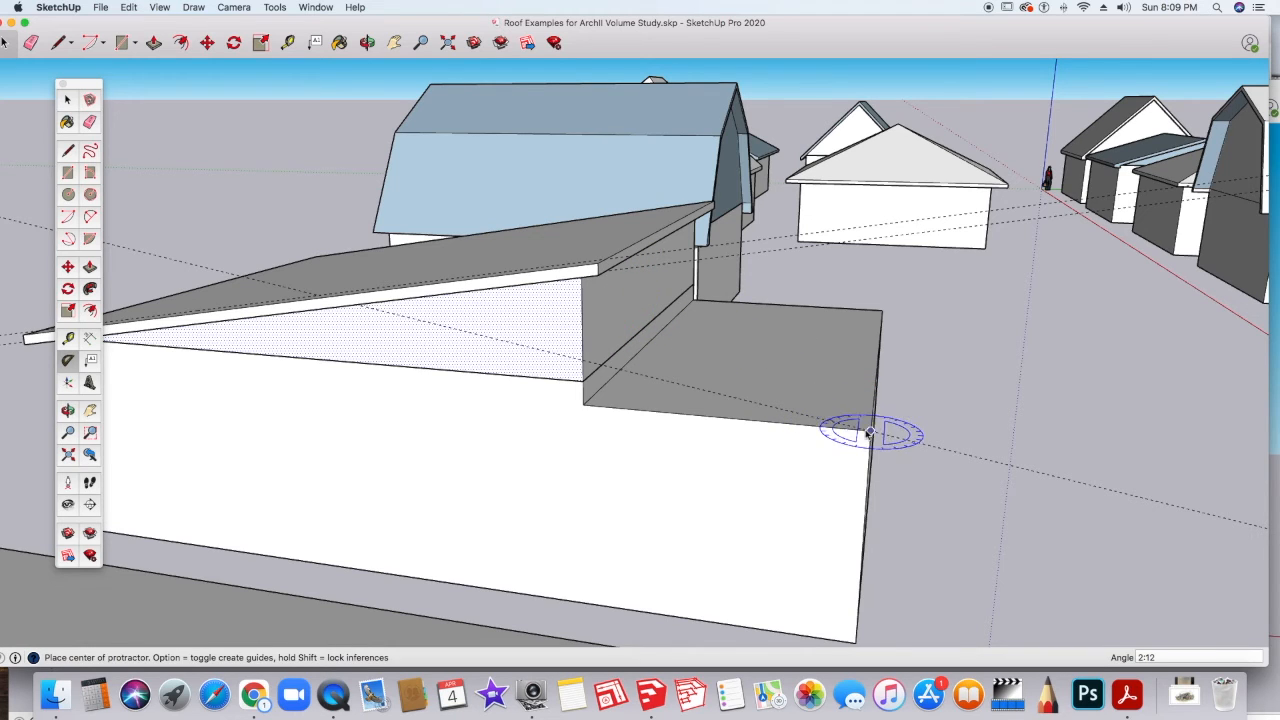
pyautogui.press('super+z')
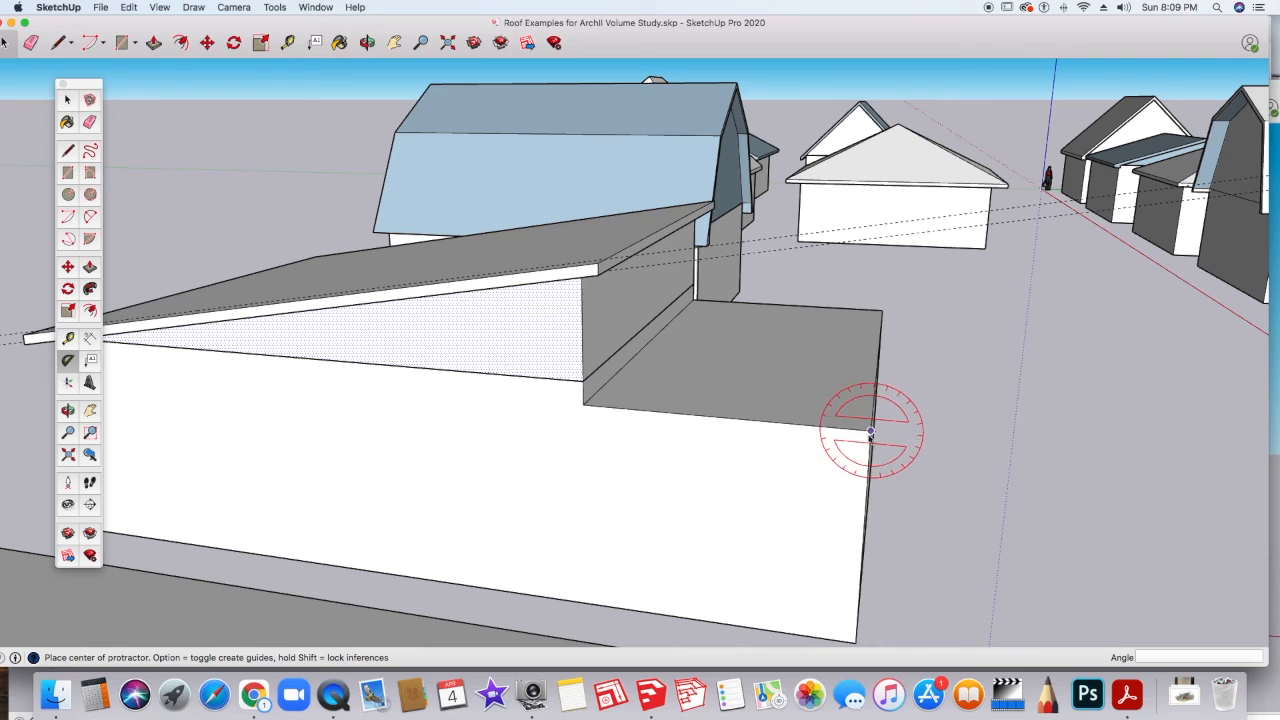
# Place a 4:12 protractor guide from the lower flat roof's outer corner, rising toward the high wall.
pyautogui.click(870, 432)
pyautogui.click(776, 424)
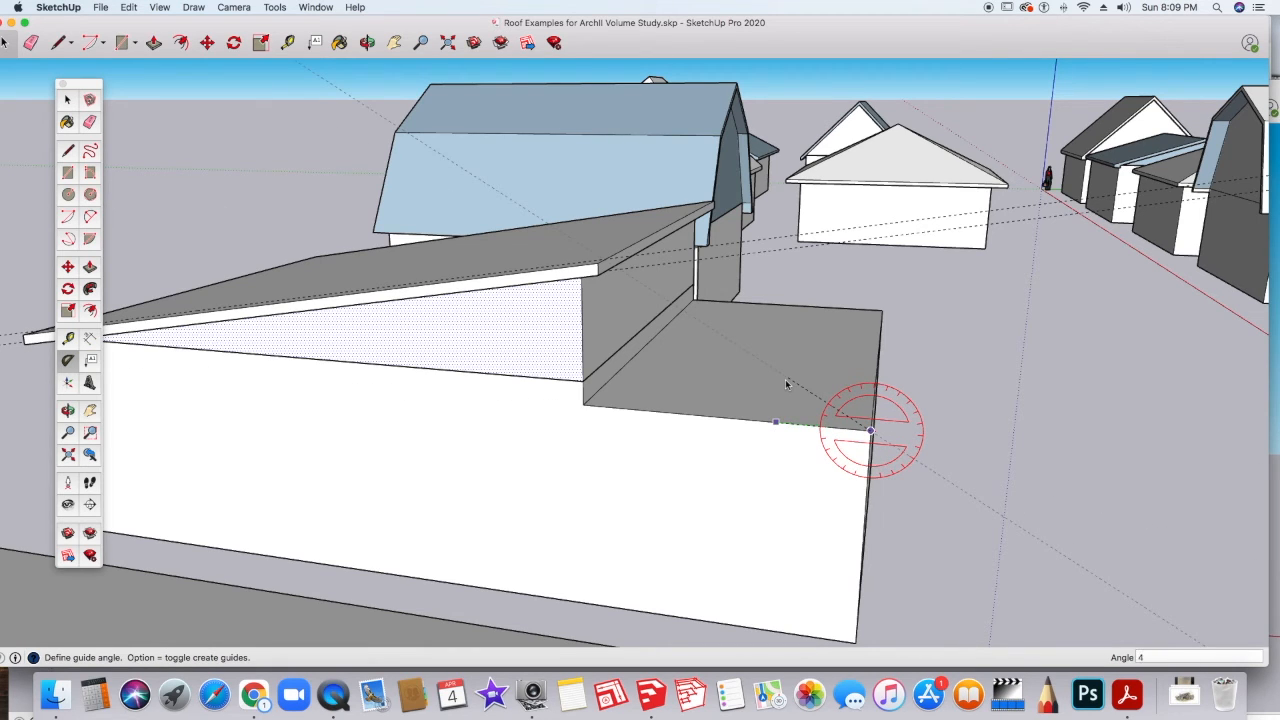
pyautogui.press('Return')
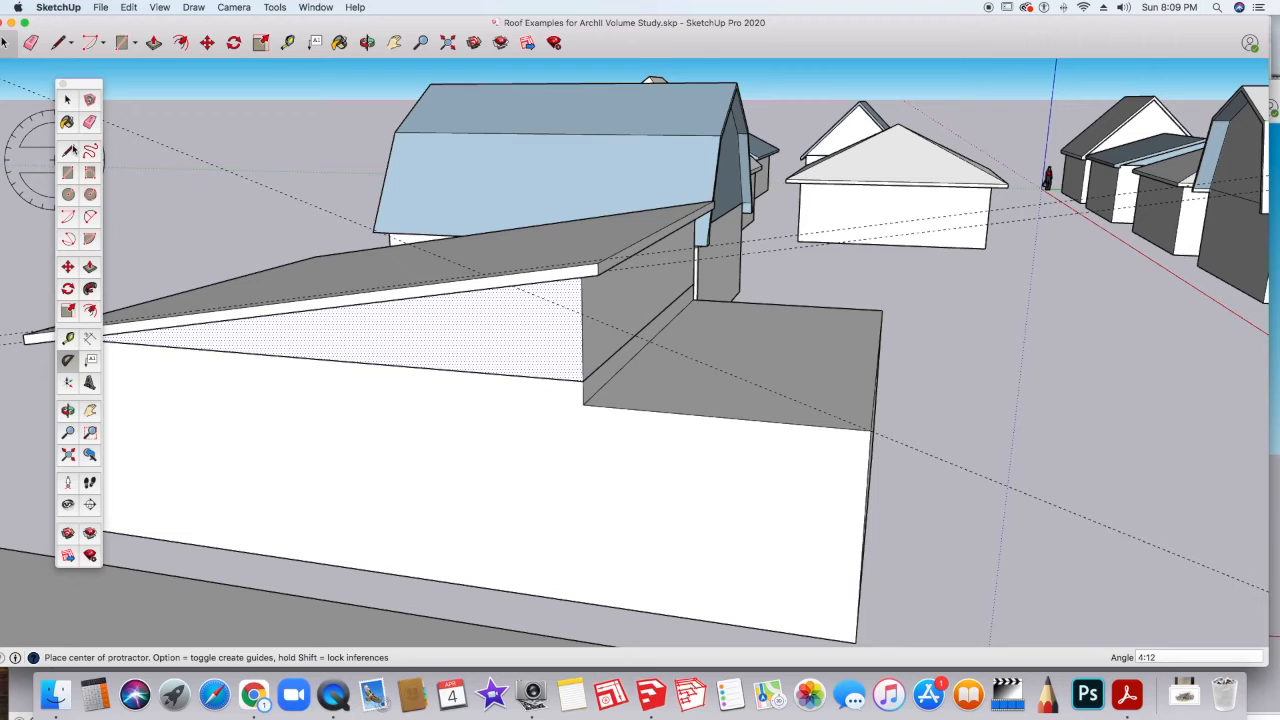
# Draw a closed triangular face between the 4:12 guide, the high wall's vertical edge and the flat roof edge.
pyautogui.click(70, 150)
pyautogui.click(583, 313)
pyautogui.click(871, 429)
pyautogui.click(584, 402)
pyautogui.click(583, 313)
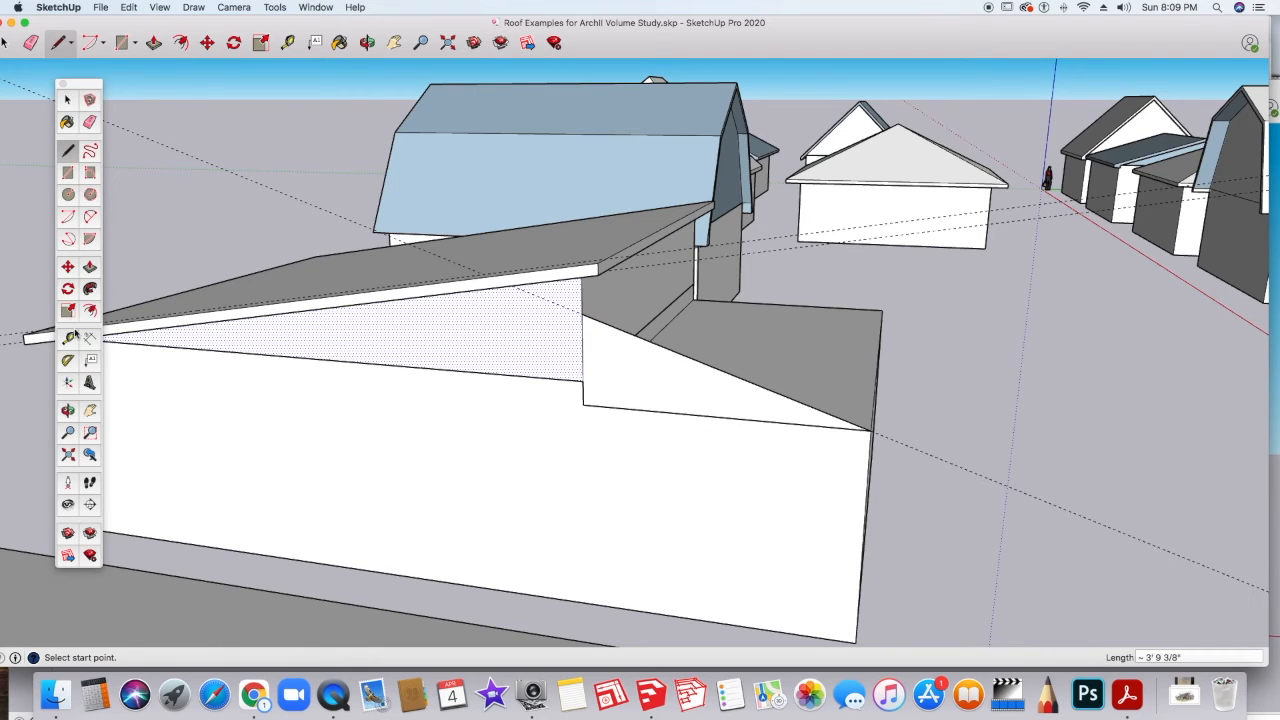
# Offset a parallel guide 5 1/2" above the lower roof's sloped edge for the slab thickness.
pyautogui.click(68, 338)
pyautogui.click(766, 387)
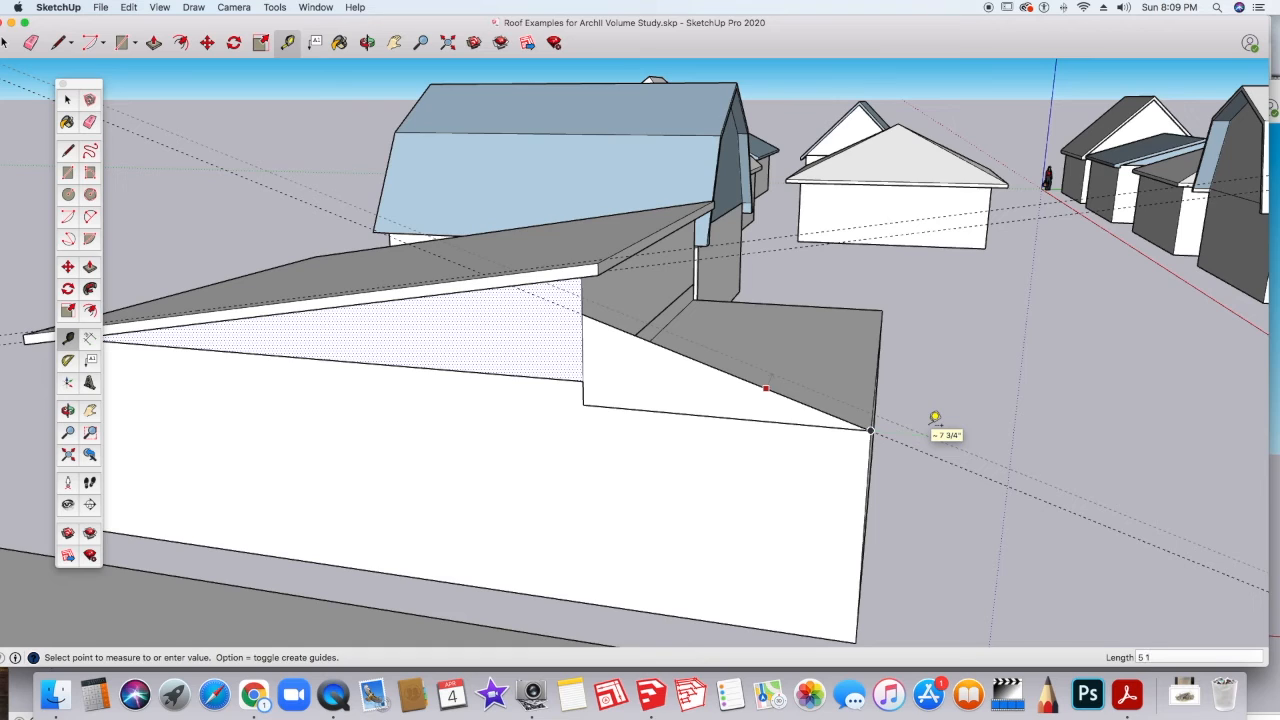
pyautogui.press('Return')
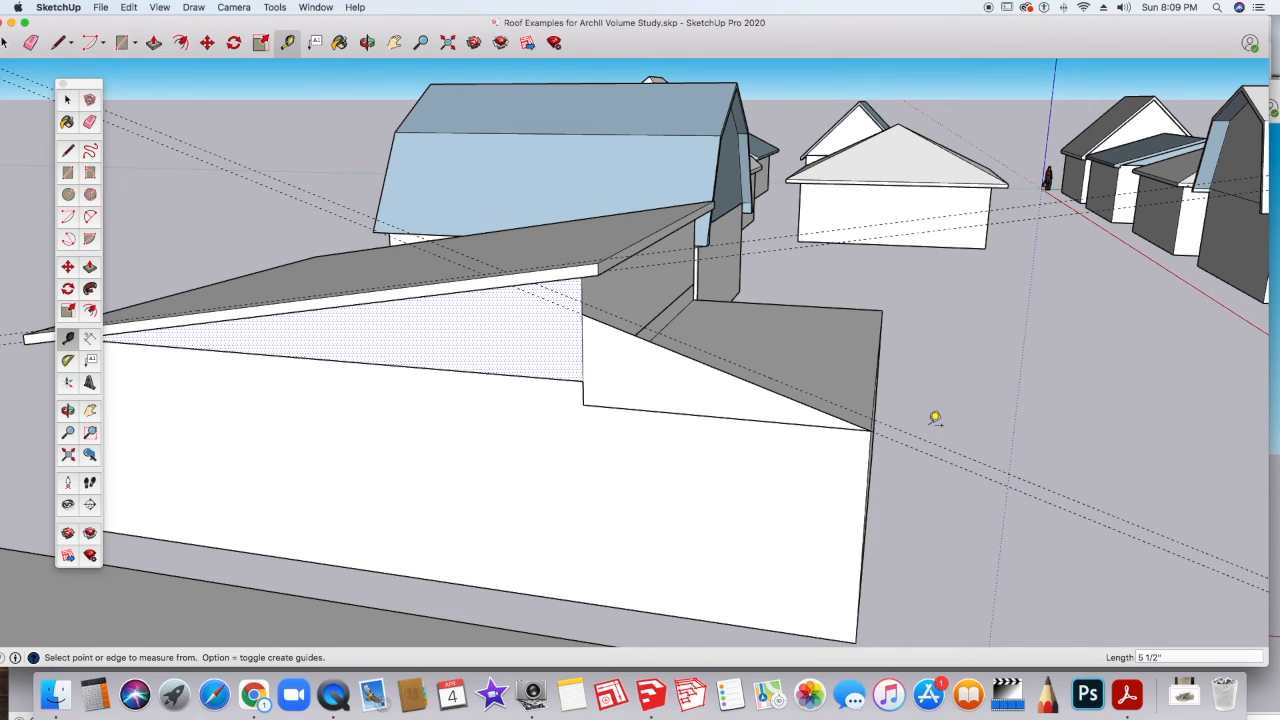
# Draw the lower slab's vertical end line at the high wall between the two sloped guides.
pyautogui.click(67, 150)
pyautogui.click(583, 314)
pyautogui.click(583, 303)
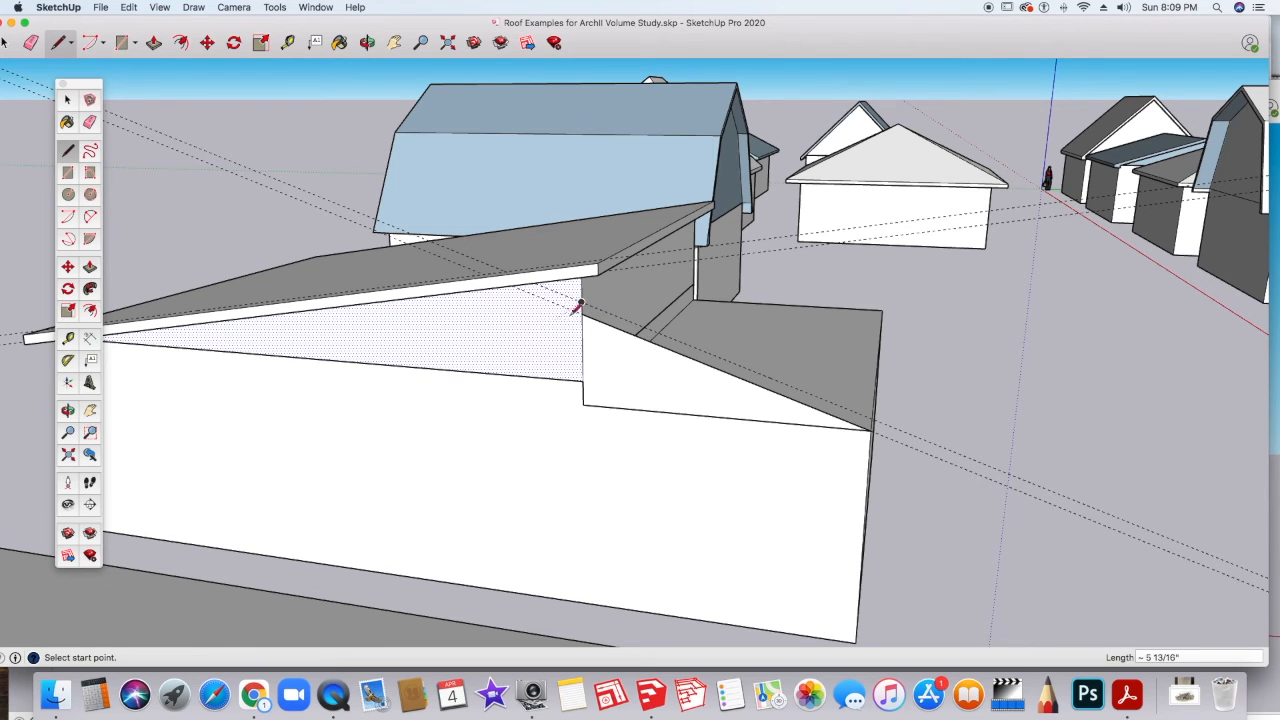
pyautogui.click(582, 301)
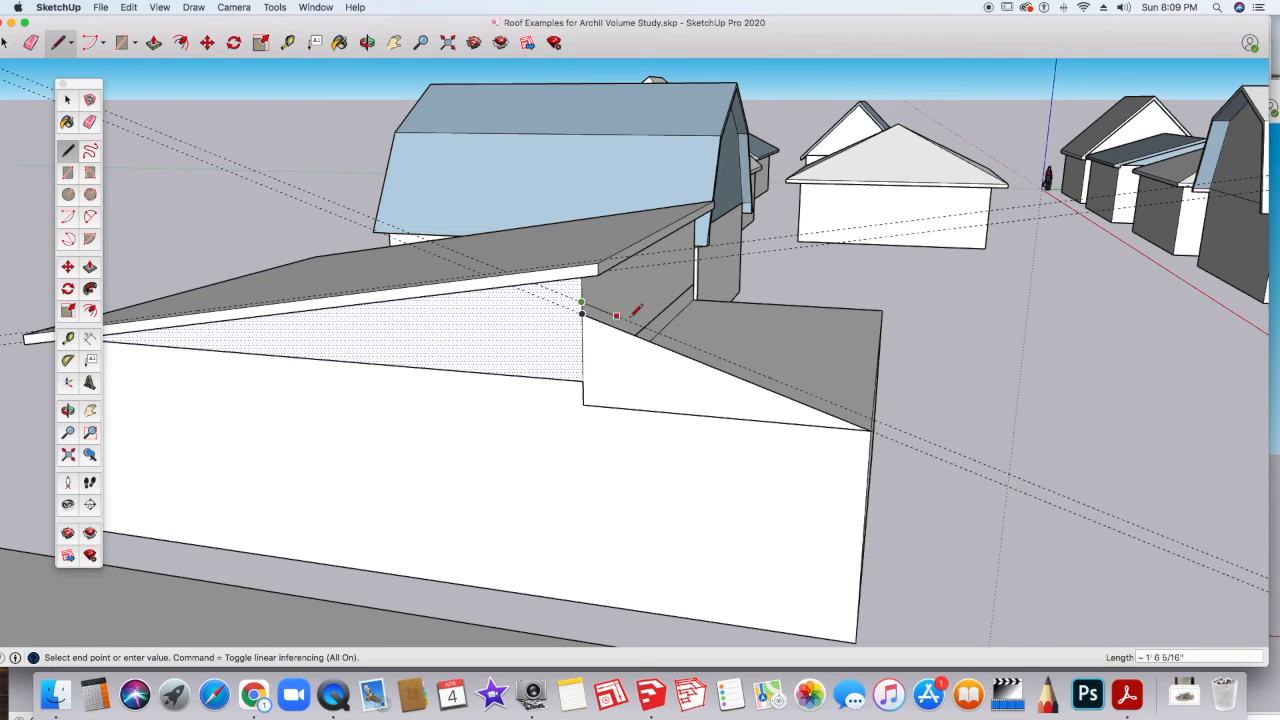
pyautogui.click(884, 424)
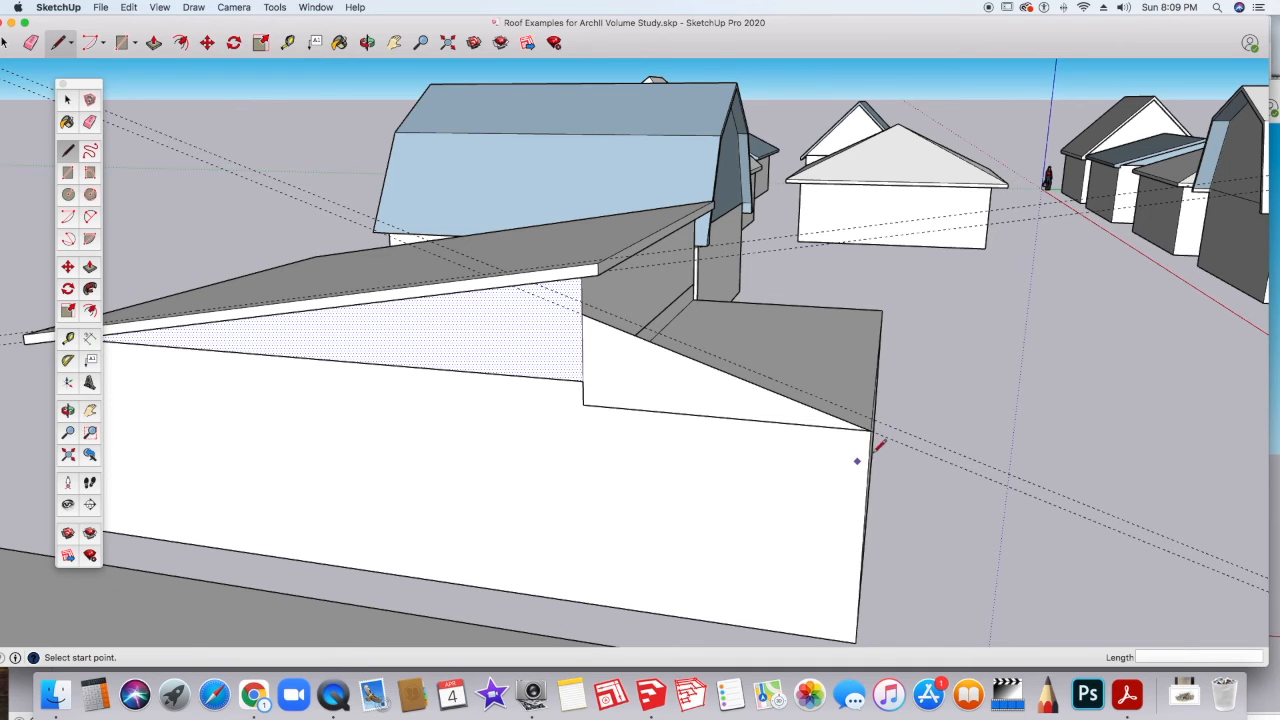
# Draw a horizontal line outward from the lower roof's corner, with vertical lines at its end crossing both sloped guides.
pyautogui.scroll(5, 885, 435)
pyautogui.click(797, 425)
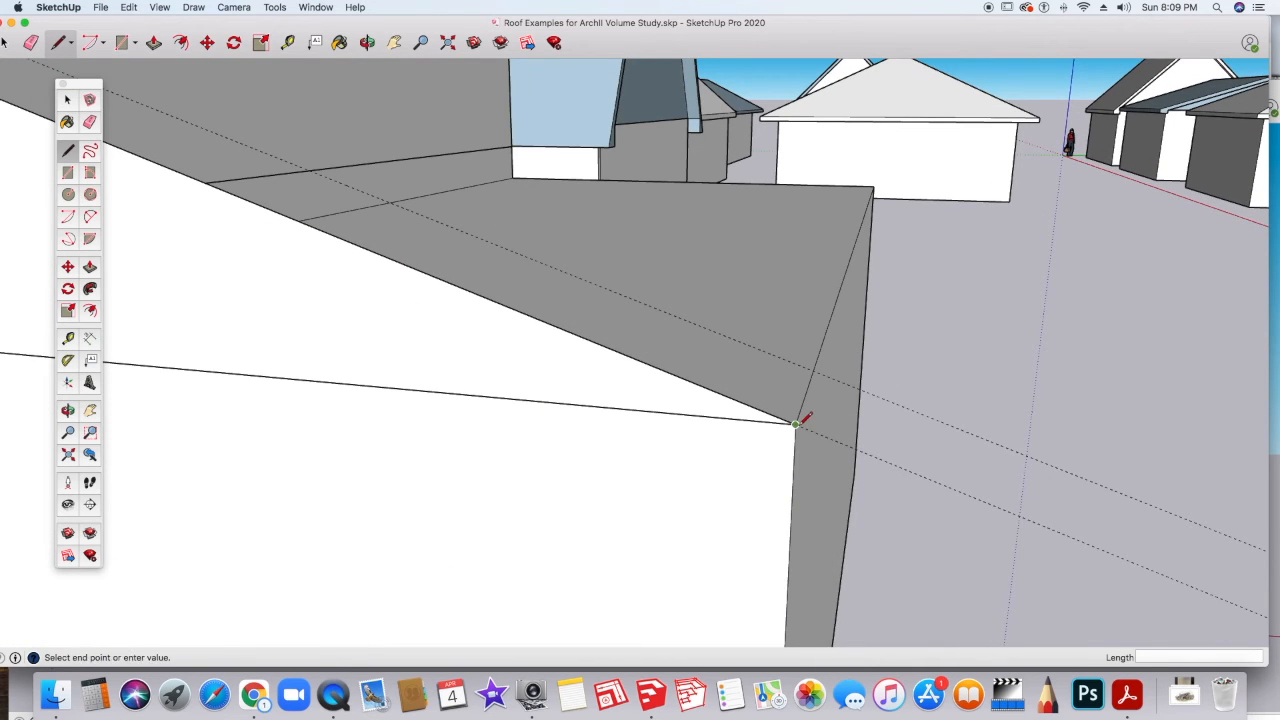
pyautogui.click(930, 436)
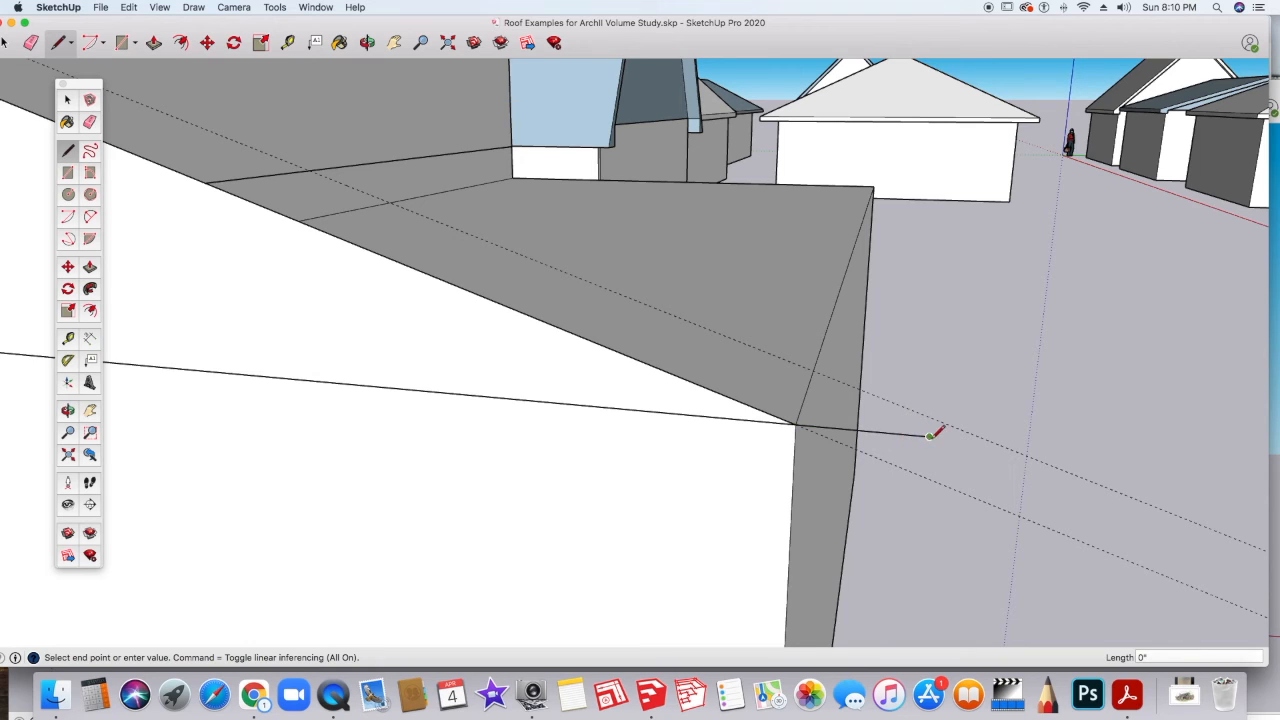
pyautogui.click(933, 386)
pyautogui.press('Escape')
pyautogui.click(931, 436)
pyautogui.click(920, 537)
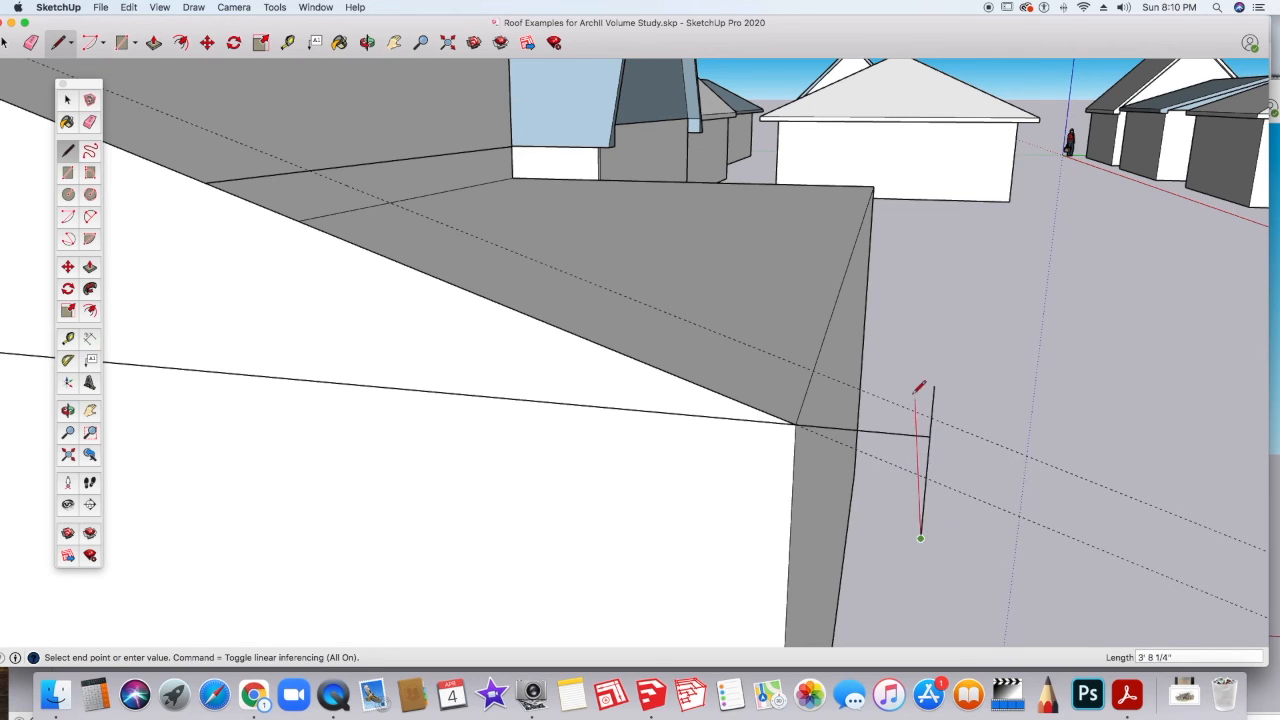
# Close the lower roof slab profile from the wall corner around the overhang end and up the offset guide to the high wall.
pyautogui.press('Escape')
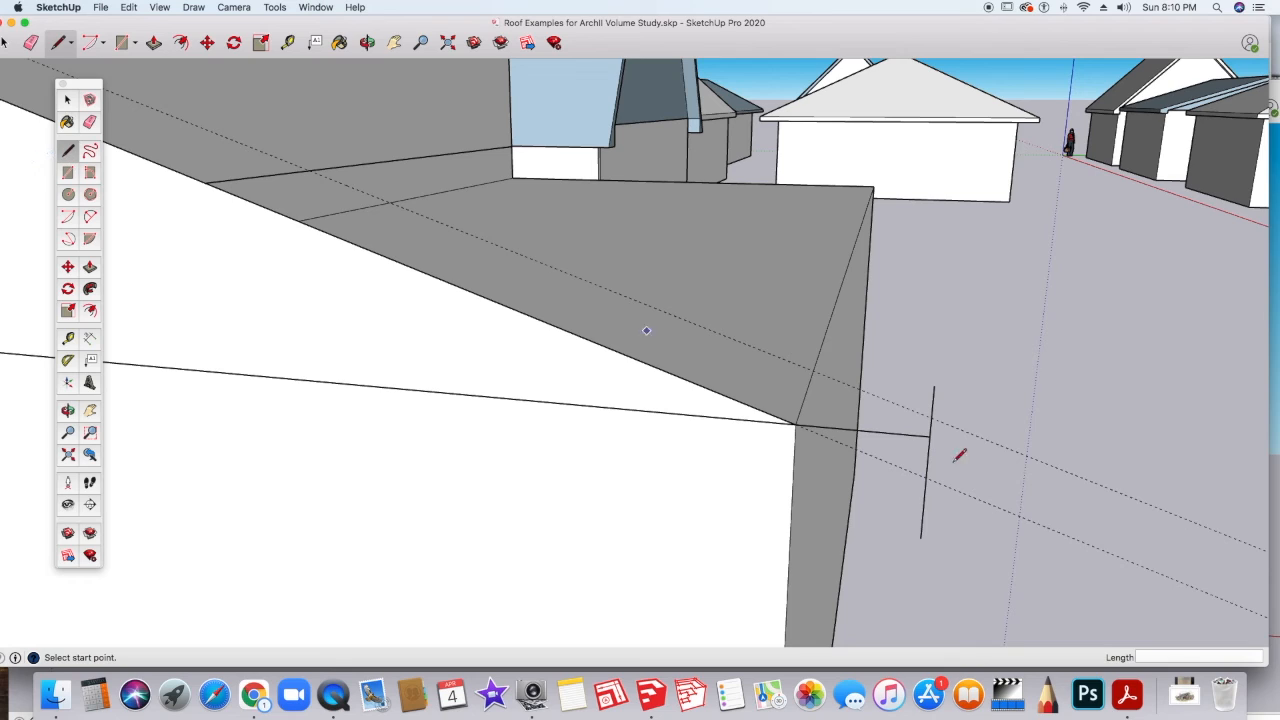
pyautogui.click(797, 424)
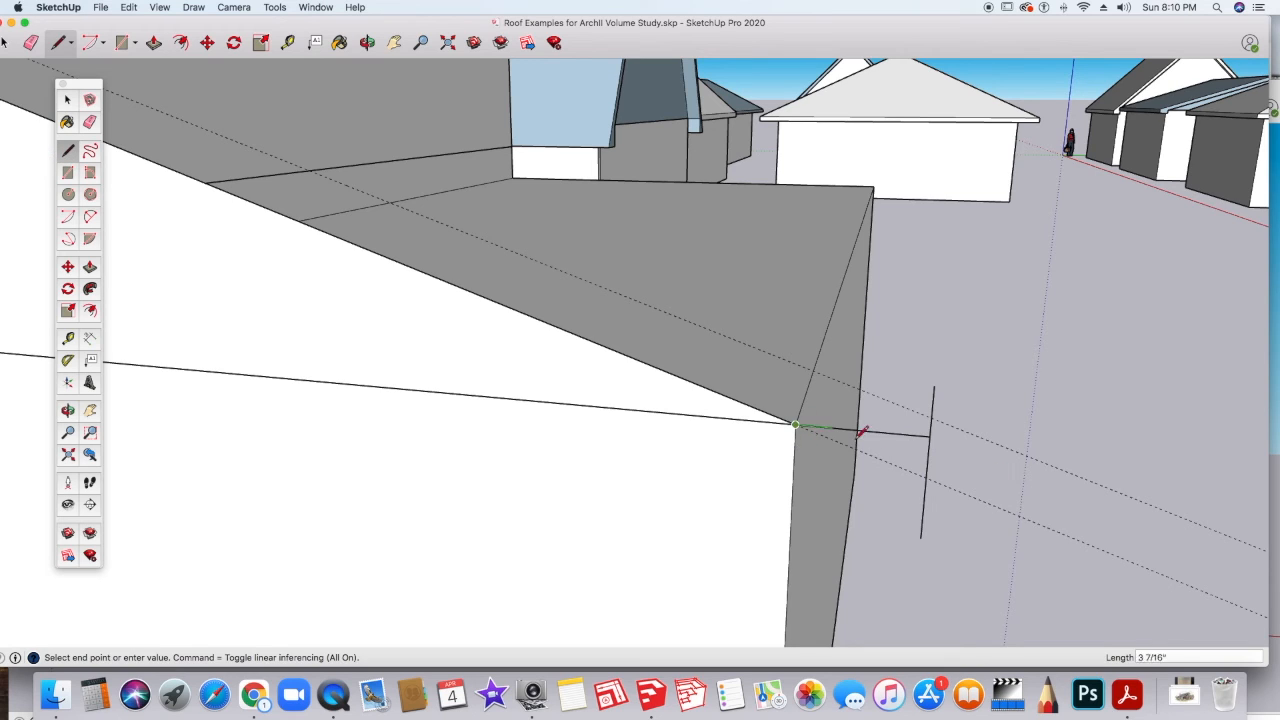
pyautogui.click(926, 477)
pyautogui.click(931, 418)
pyautogui.scroll(-5, 663, 334)
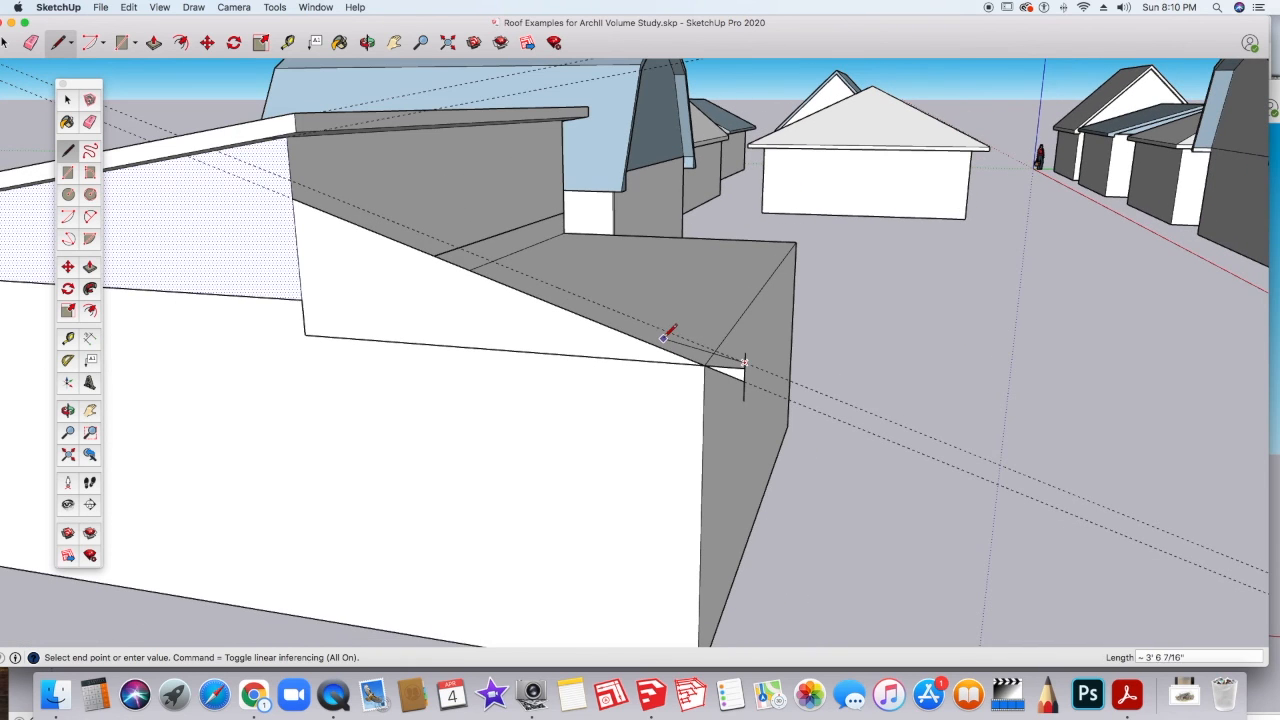
pyautogui.click(291, 181)
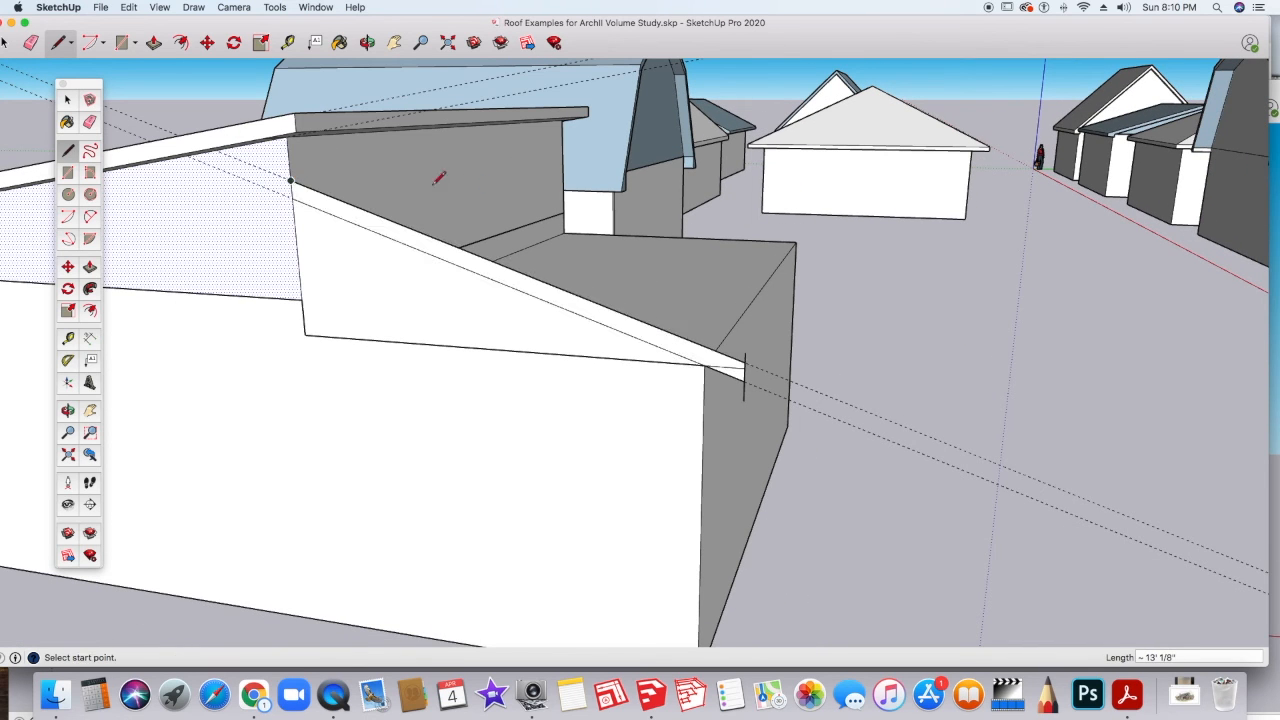
# Erase the horizontal helper line and the vertical line stubs beyond the slab profile at the lower roof's overhang.
pyautogui.click(95, 125)
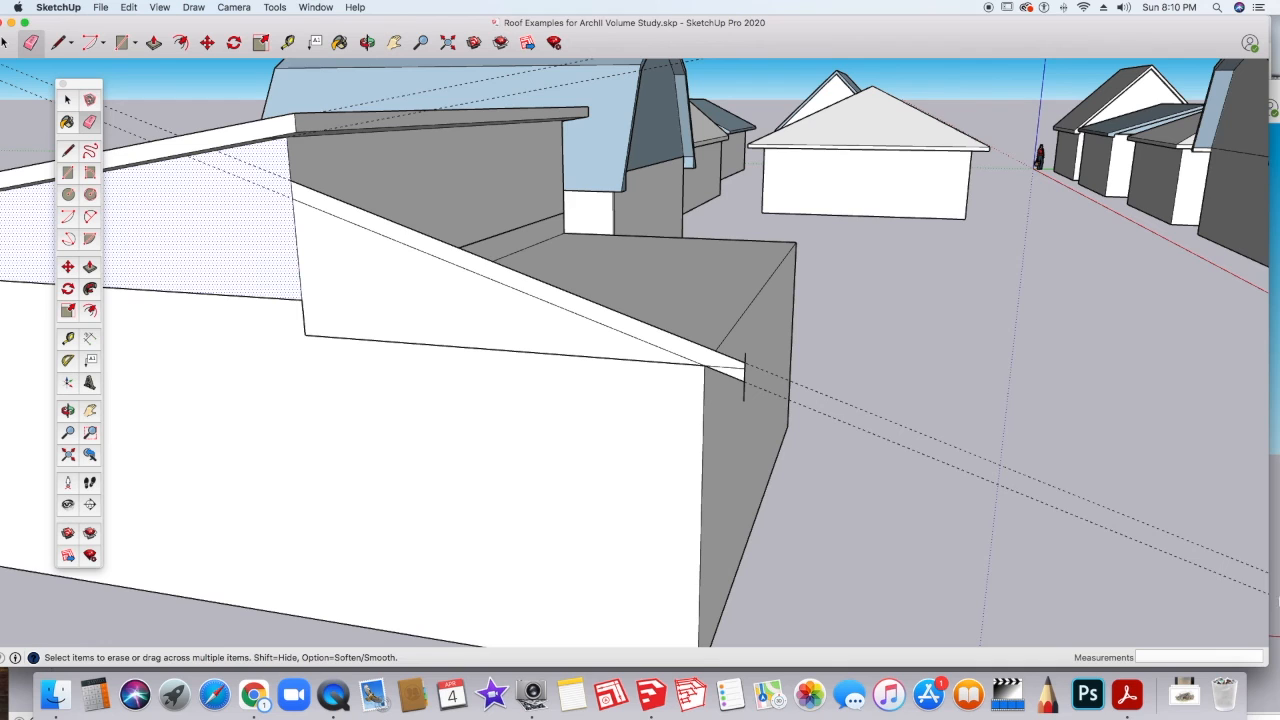
pyautogui.click(732, 368)
pyautogui.click(746, 354)
pyautogui.click(746, 396)
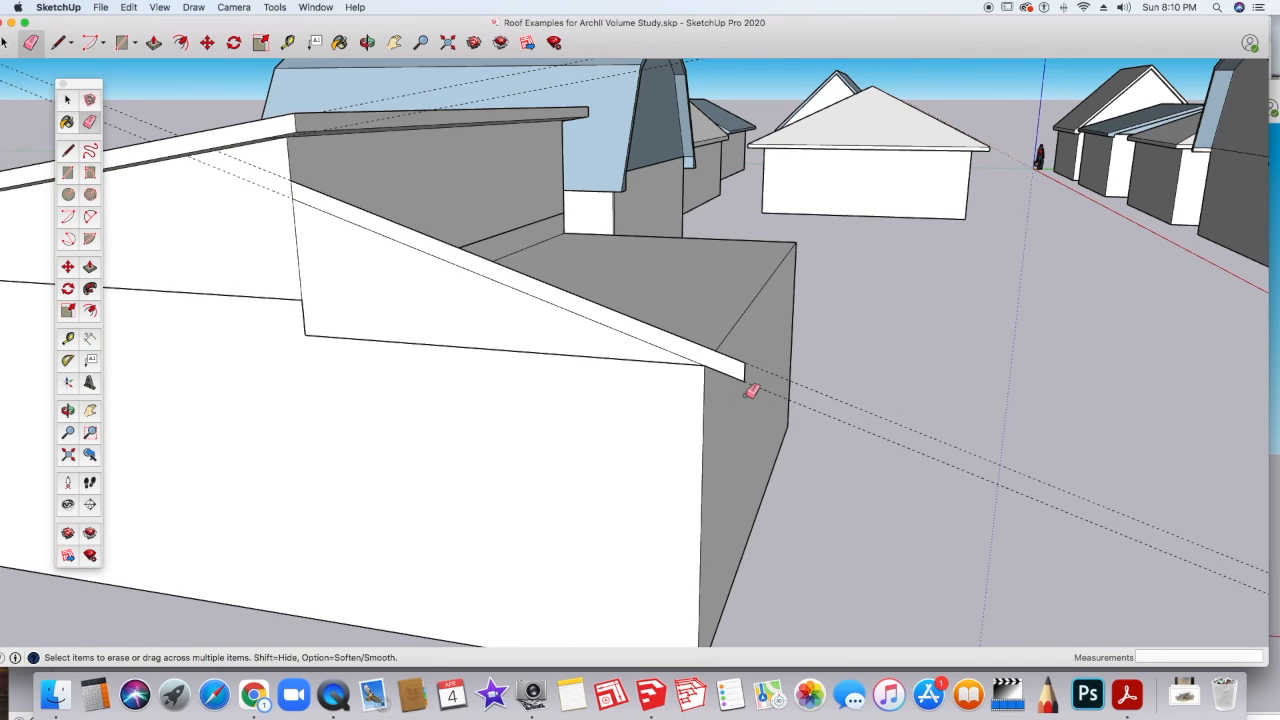
# Push/Pull the lower slab profile across the full depth of the lower roof to the opposite wall.
pyautogui.moveTo(716, 442); pyautogui.dragTo(231, 590, button='middle')
pyautogui.press('p')
pyautogui.moveTo(406, 267); pyautogui.dragTo(1078, 466)
pyautogui.moveTo(948, 457); pyautogui.dragTo(425, 425, button='middle')
pyautogui.moveTo(518, 165); pyautogui.dragTo(516, 517)
pyautogui.moveTo(516, 517); pyautogui.dragTo(760, 414, button='middle')
# Extend the lower roof slab's far sloped end face outward by 1' as an overhang.
pyautogui.click(706, 374)
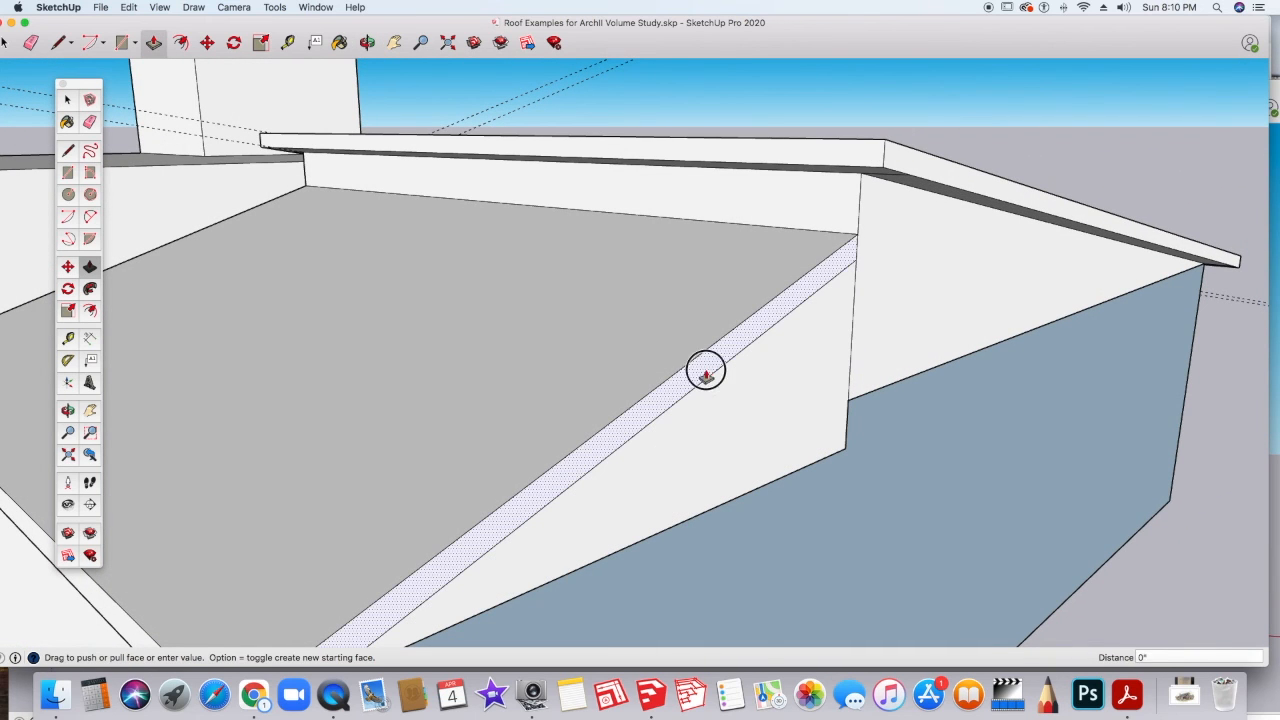
pyautogui.click(722, 388)
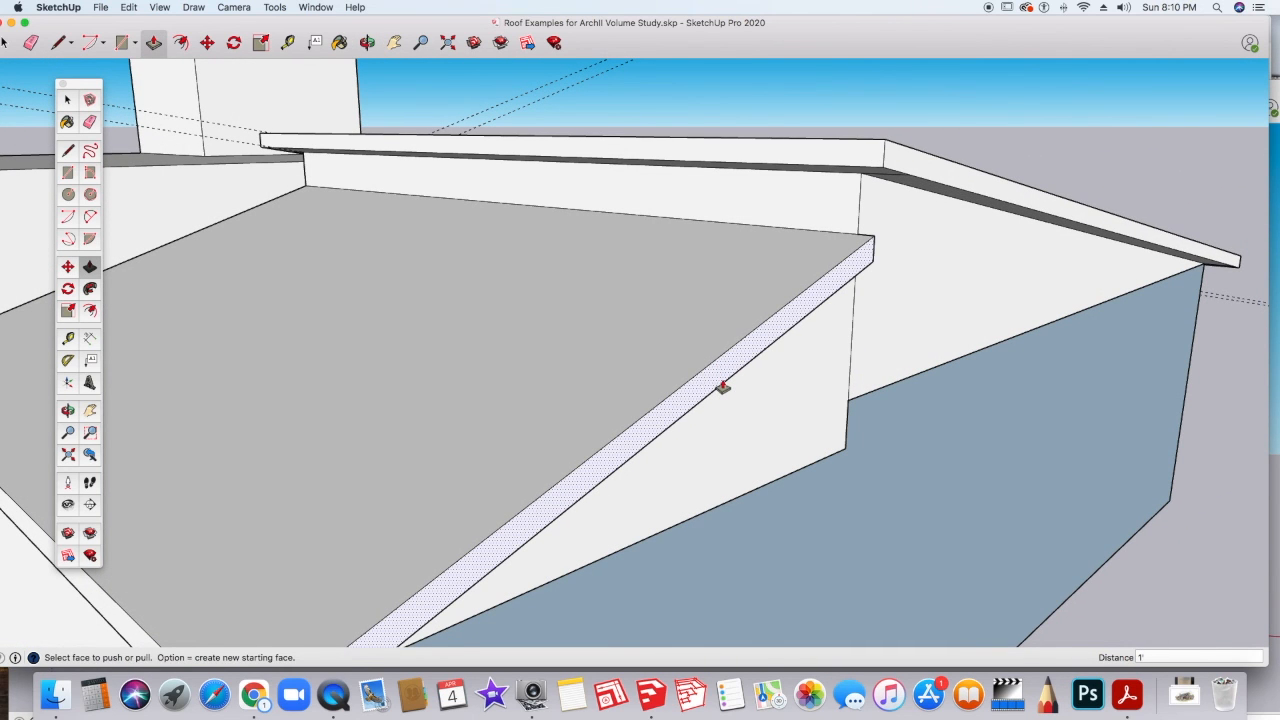
pyautogui.press('Return')
# Extend the lower roof slab's opposite sloped end face outward by 1' to match the first overhang.
pyautogui.moveTo(457, 402); pyautogui.dragTo(1276, 212, button='middle')
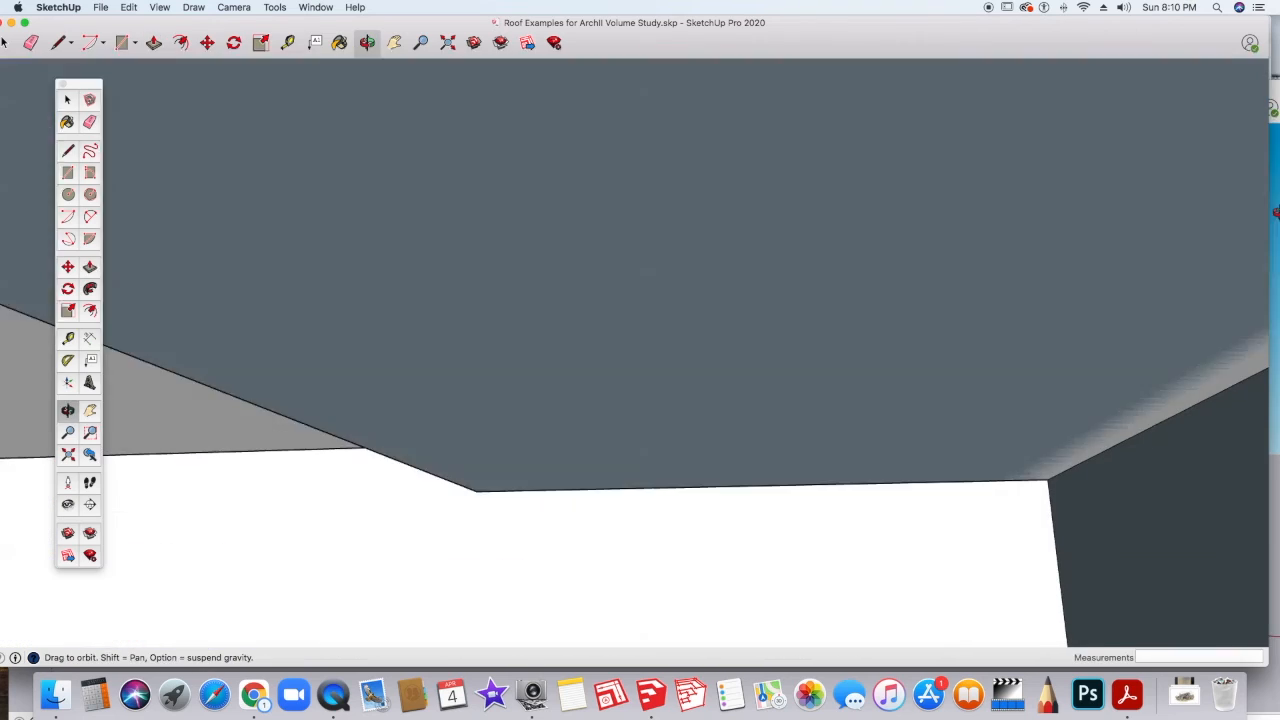
pyautogui.doubleClick(930, 332)
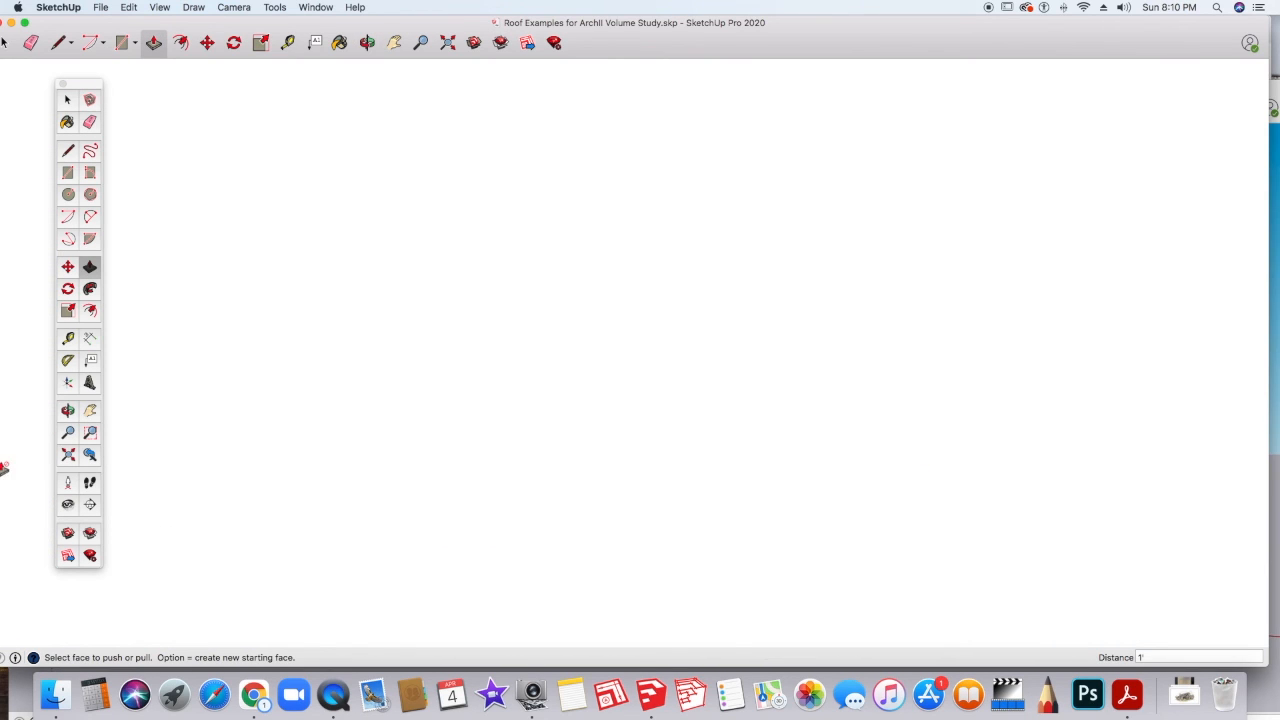
pyautogui.click(68, 456)
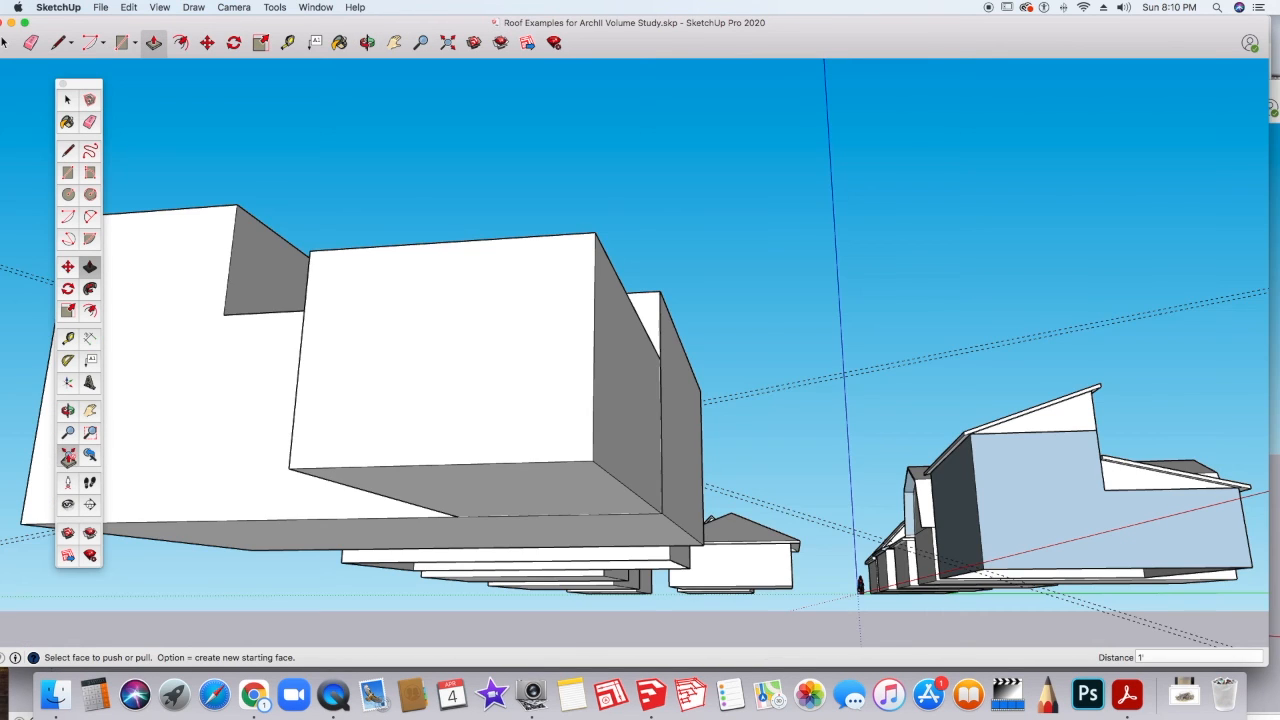
pyautogui.moveTo(552, 352); pyautogui.dragTo(653, 319, button='middle')
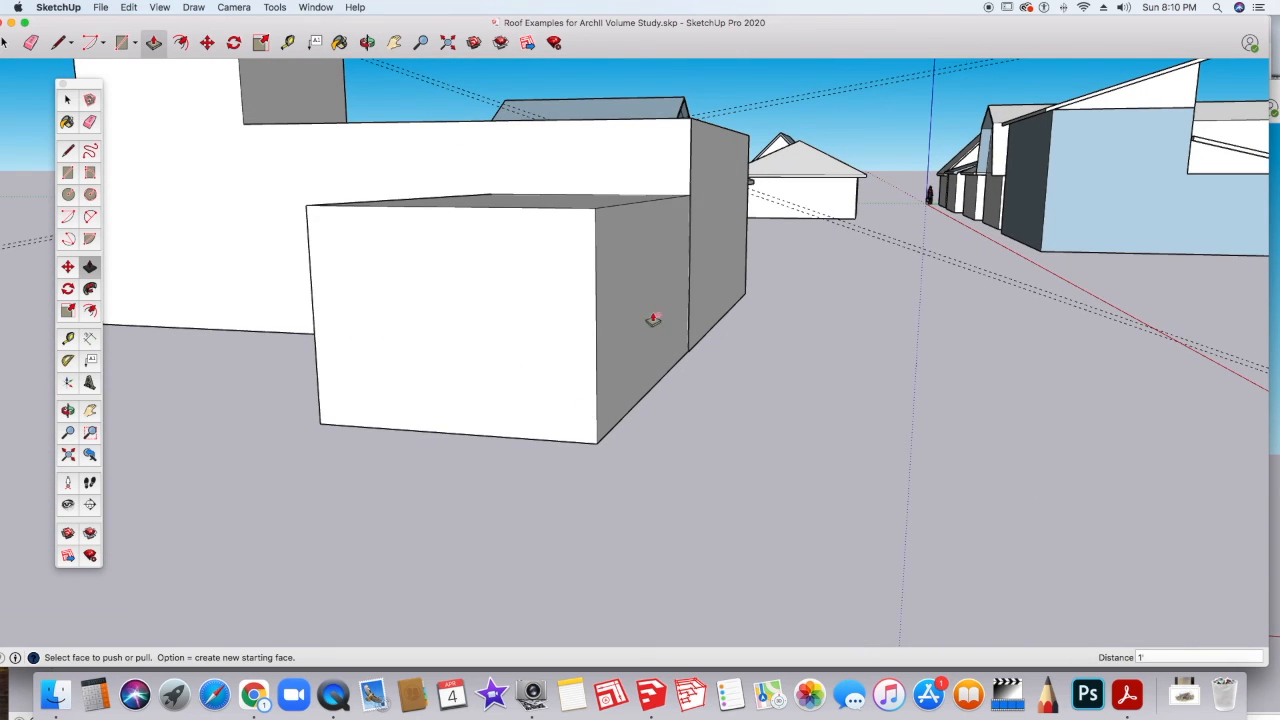
pyautogui.moveTo(697, 160); pyautogui.dragTo(509, 407, button='middle')
pyautogui.scroll(6, 594, 400)
pyautogui.click(593, 386)
pyautogui.click(590, 394)
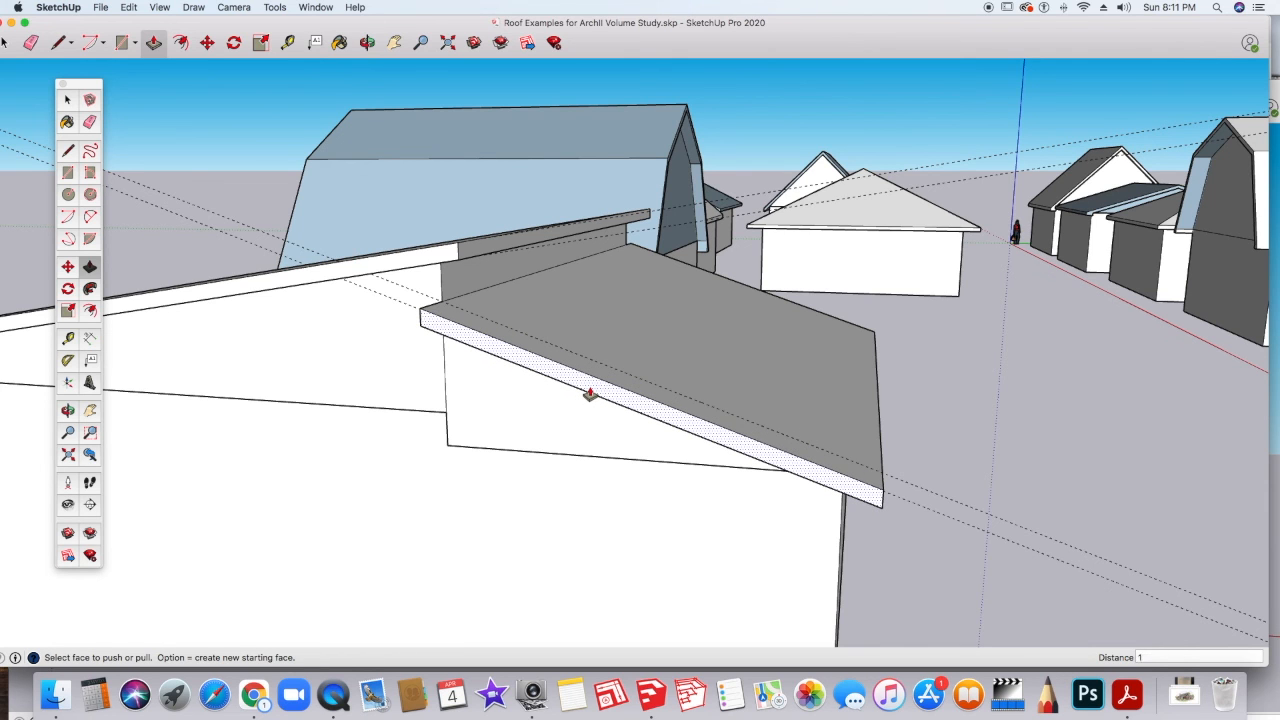
pyautogui.click(590, 394)
pyautogui.scroll(-5, 735, 357)
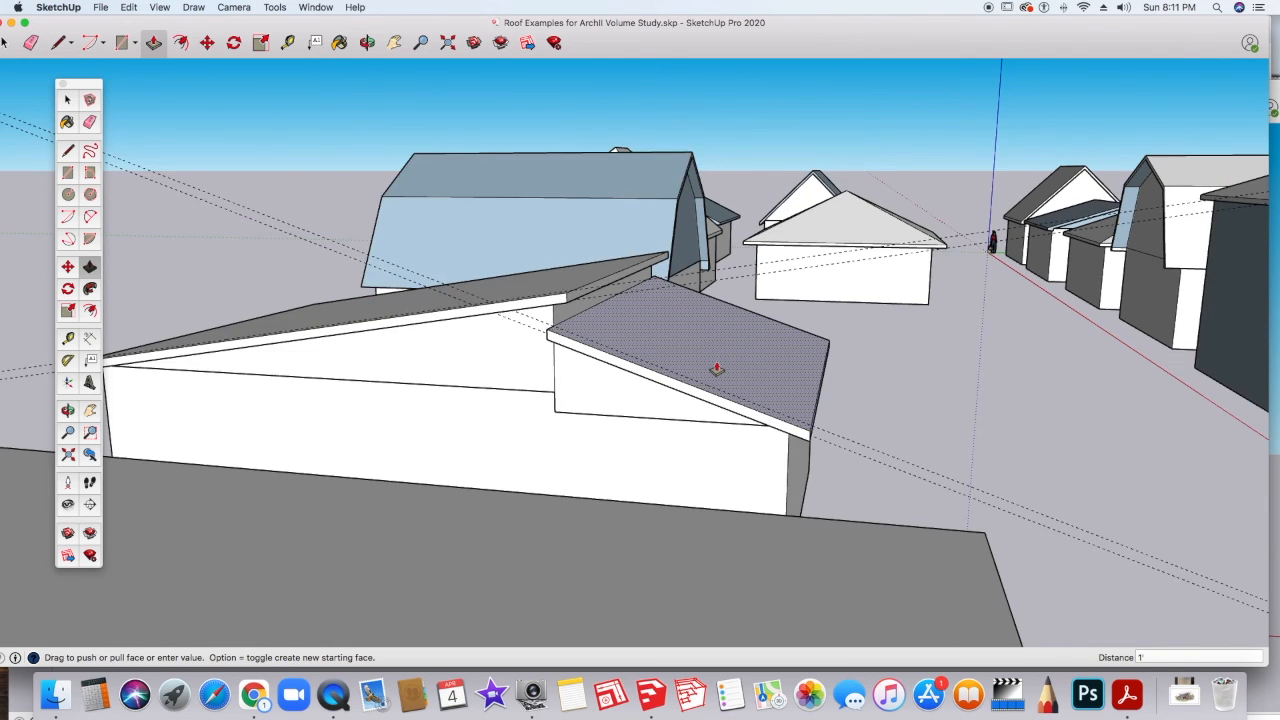
pyautogui.moveTo(749, 374)
pyautogui.mouseDown(button='middle')
pyautogui.moveTo(706, 360)
pyautogui.moveTo(935, 366)
pyautogui.moveTo(611, 449)
pyautogui.moveTo(534, 394)
pyautogui.moveTo(790, 376)
pyautogui.moveTo(751, 377)
pyautogui.mouseUp(button='middle')
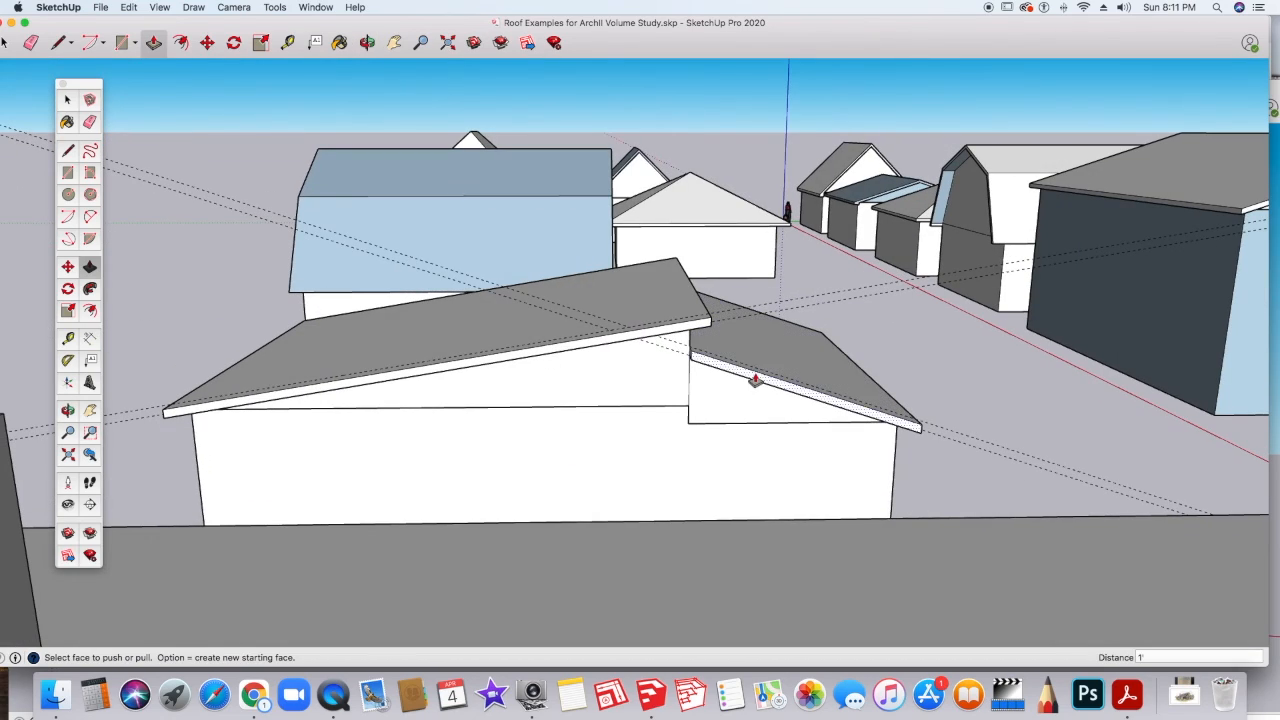